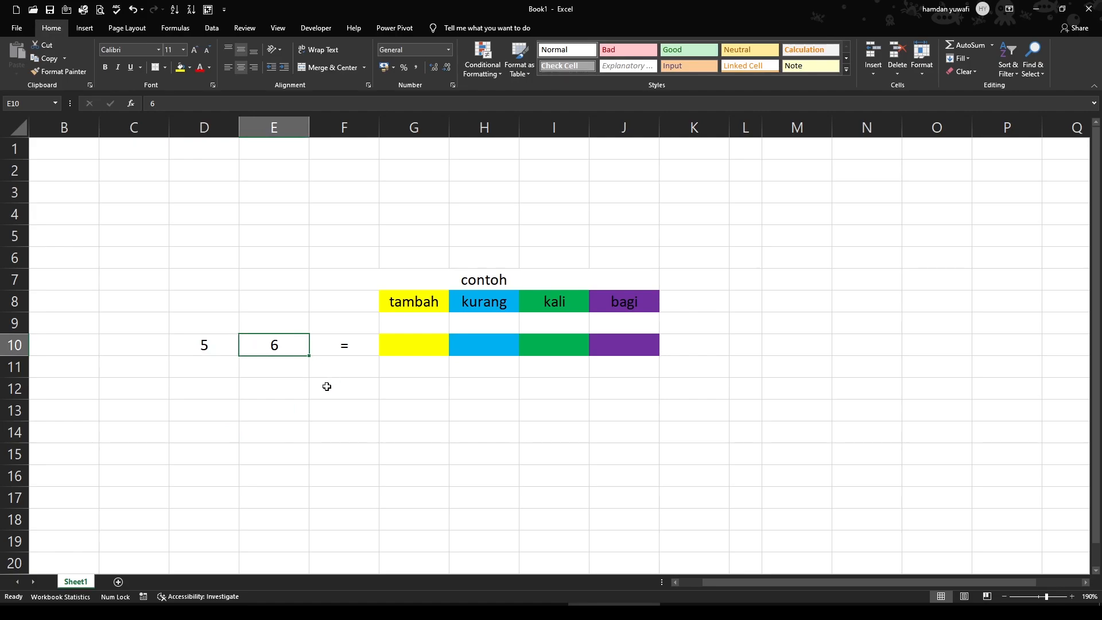
Examine the two operands in D10 and E10 and the empty tambah result cell G10
{"action": "left_click", "coordinate": [216, 352]}
{"action": "left_click", "coordinate": [294, 348]}
{"action": "left_click", "coordinate": [204, 350]}
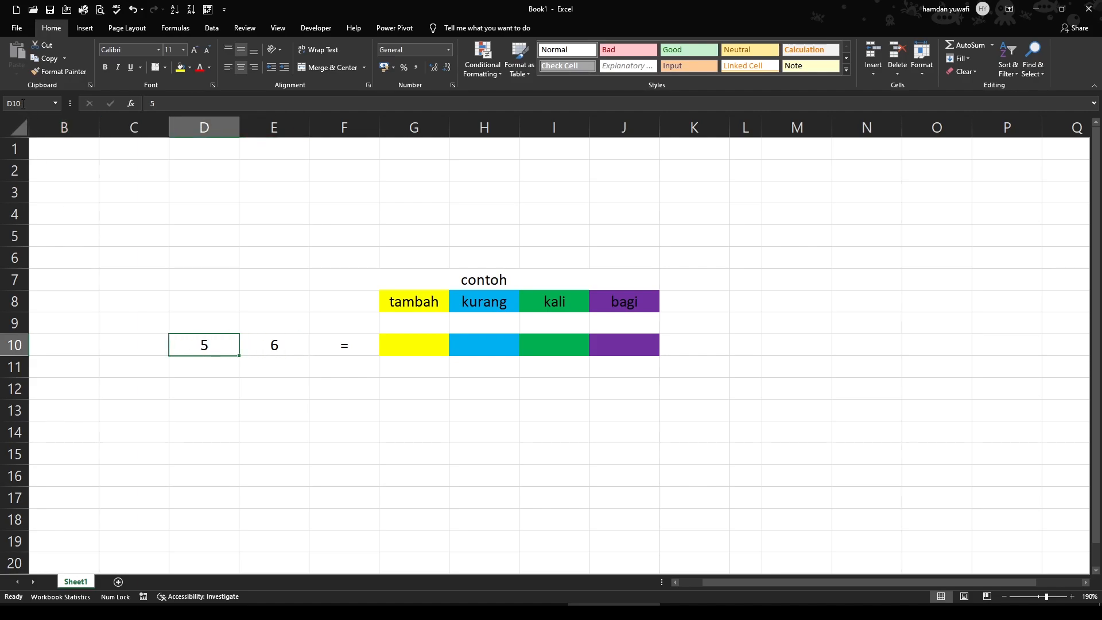
{"action": "left_click", "coordinate": [281, 348]}
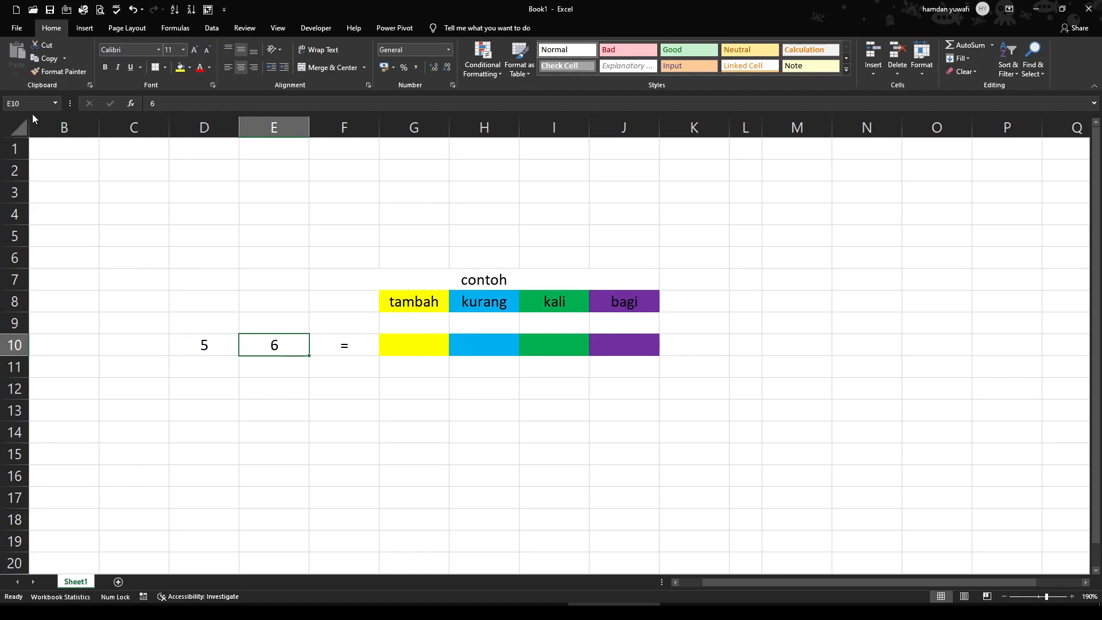
{"action": "left_click", "coordinate": [351, 383]}
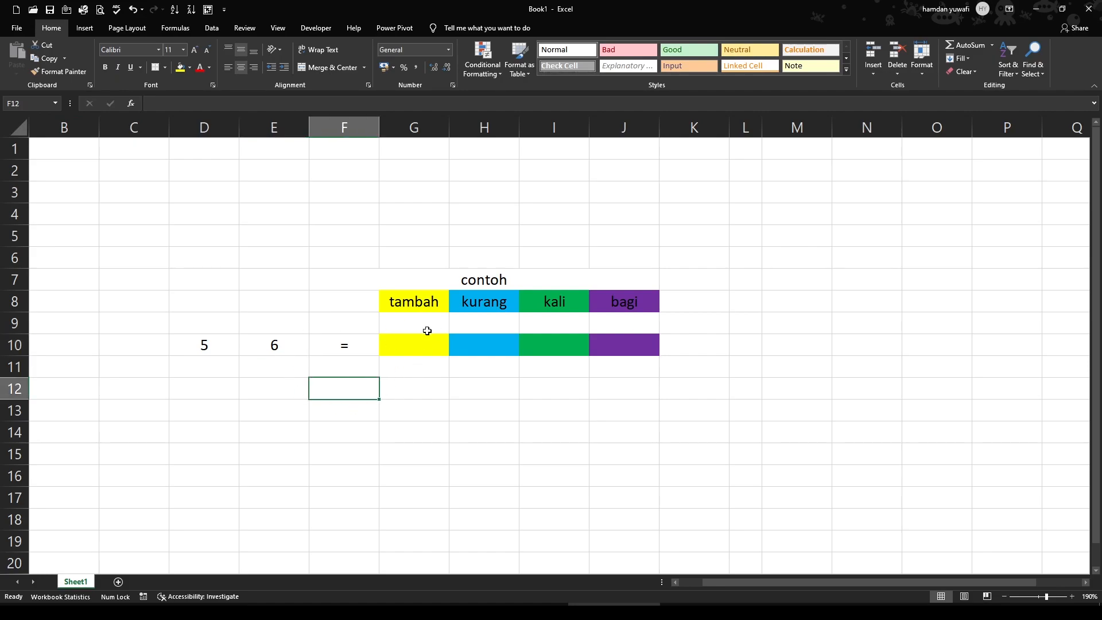
{"action": "left_click", "coordinate": [216, 345]}
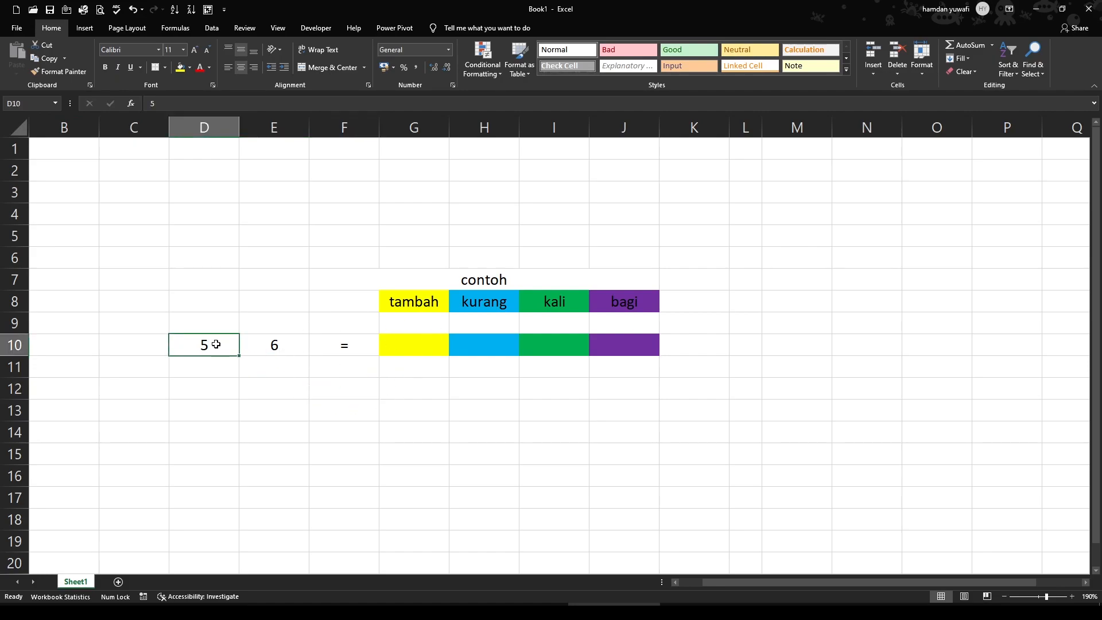
{"action": "left_click", "coordinate": [292, 346]}
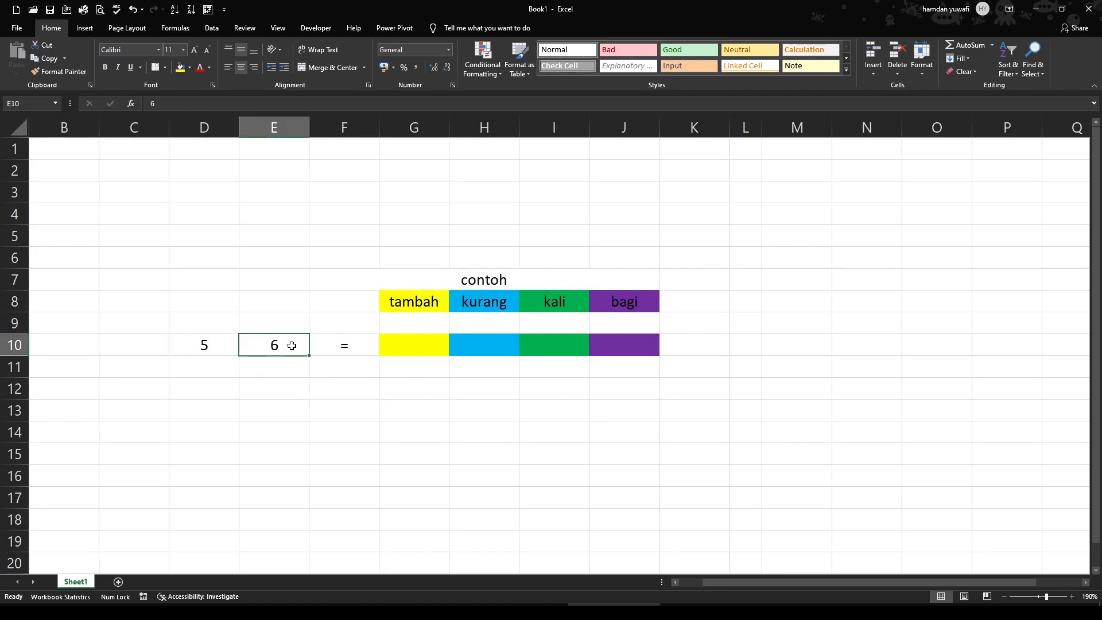
{"action": "left_click", "coordinate": [415, 348]}
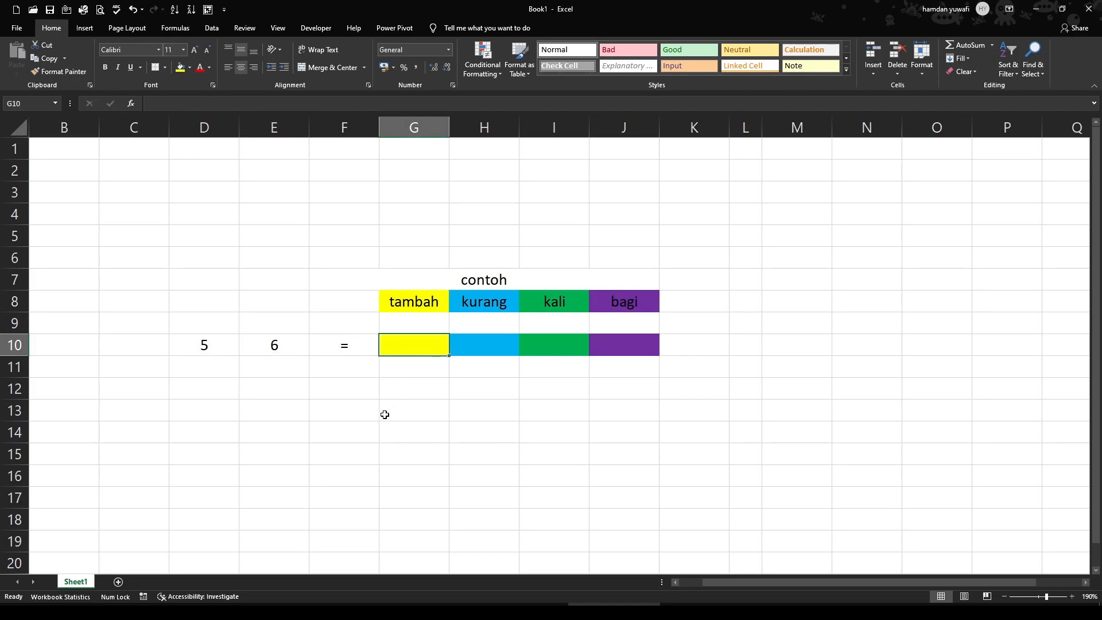
Enter the symbol + in G9 under tambah and the addition formula =D10+E10 in G10
{"action": "left_click", "coordinate": [425, 330]}
{"action": "type", "text": "+"}
{"action": "key", "text": "Return"}
{"action": "type", "text": "="}
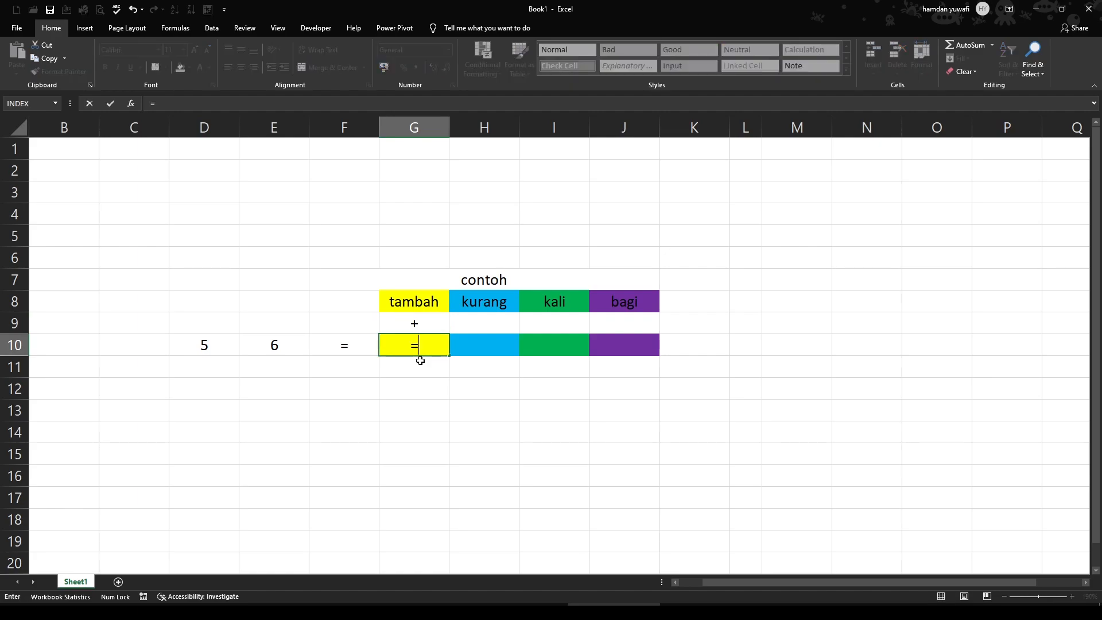
{"action": "left_click", "coordinate": [208, 342]}
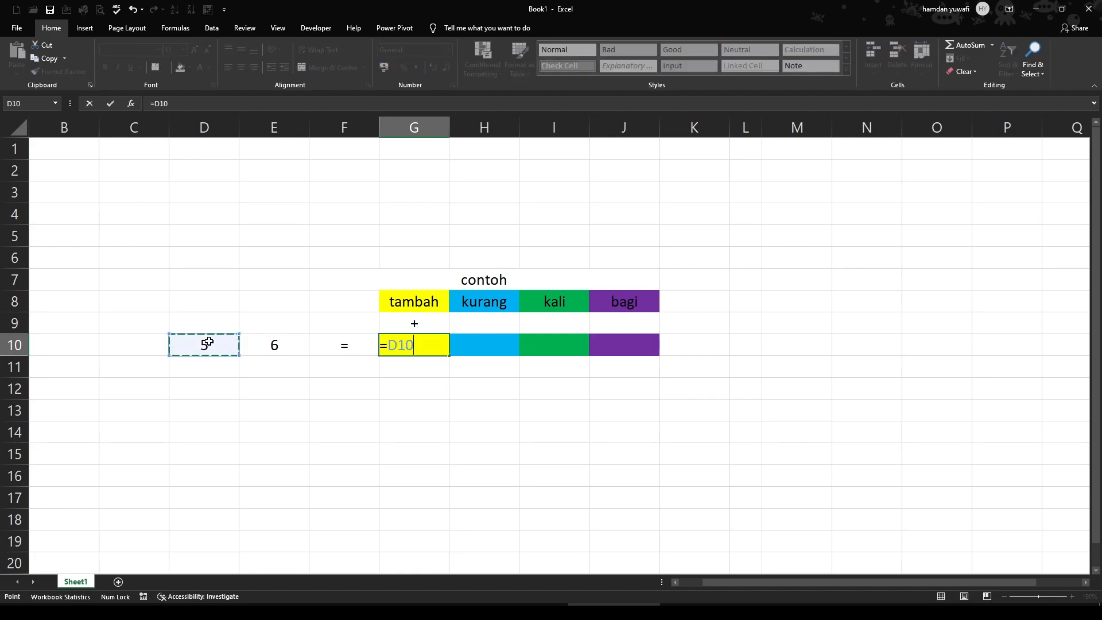
{"action": "type", "text": "+"}
{"action": "left_click", "coordinate": [273, 344]}
{"action": "key", "text": "Return"}
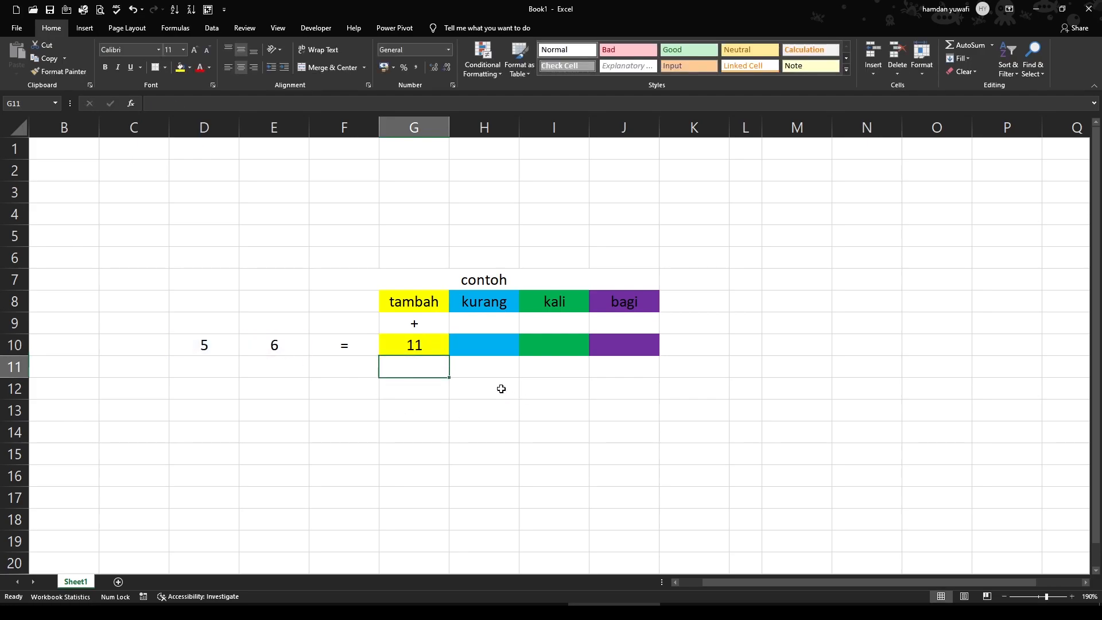
Enter the symbol - in H9 under kurang and the subtraction formula =D10-E10 in H10
{"action": "left_click", "coordinate": [479, 325]}
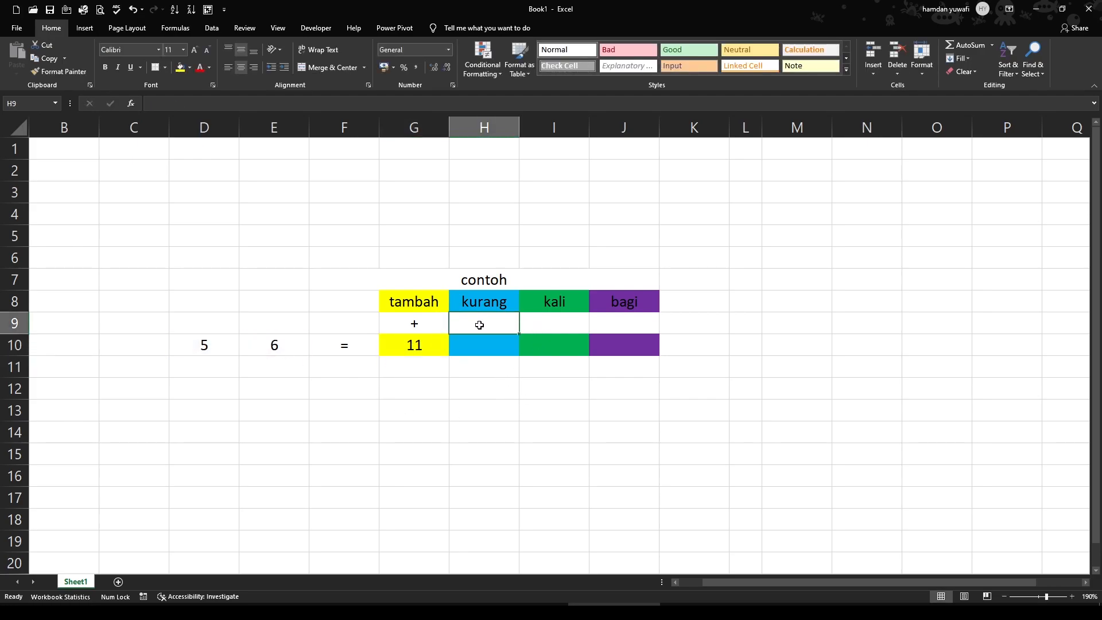
{"action": "type", "text": "-"}
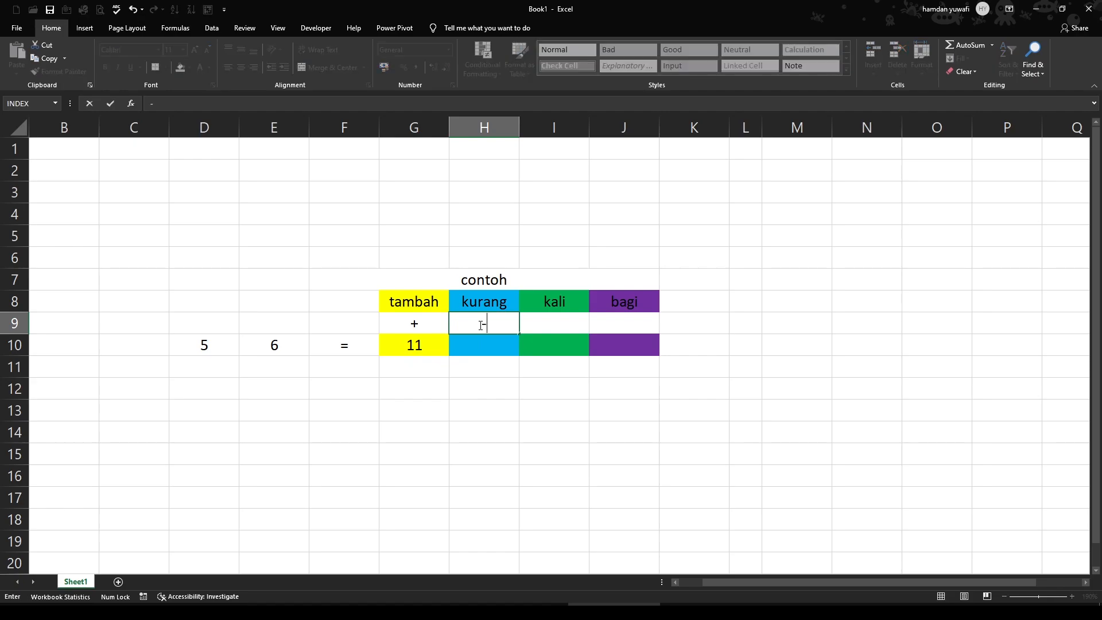
{"action": "key", "text": "Return"}
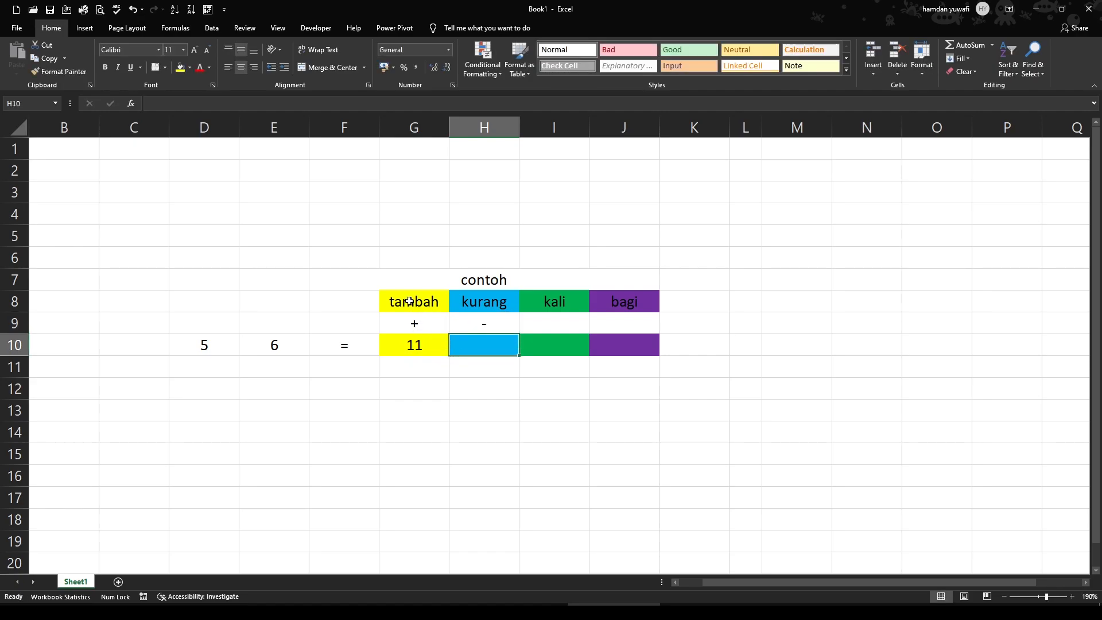
{"action": "type", "text": "="}
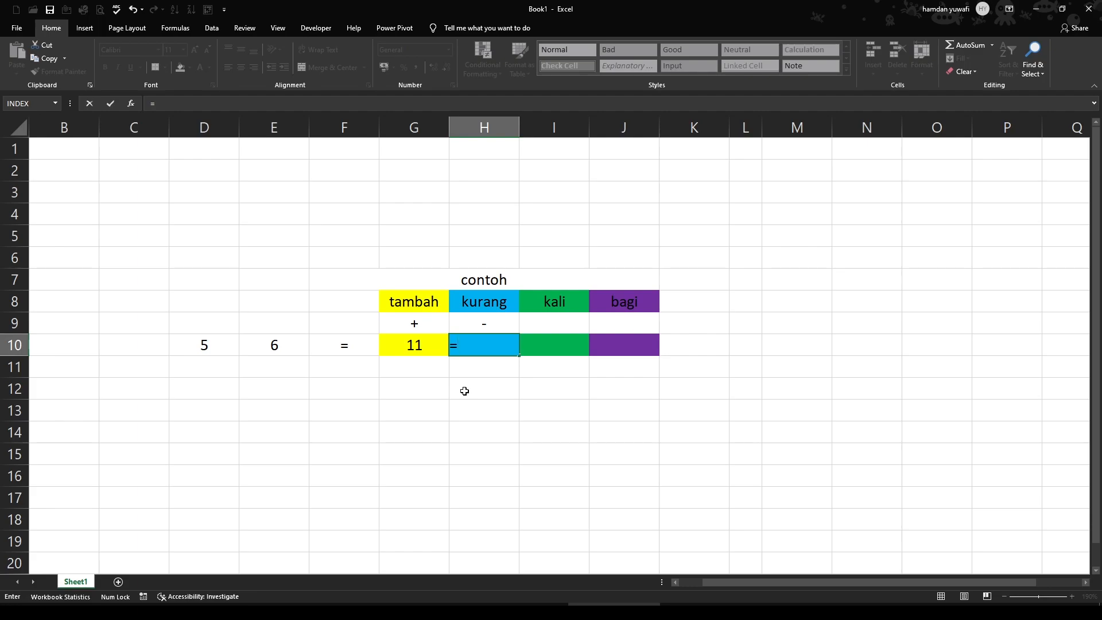
{"action": "left_click", "coordinate": [217, 345]}
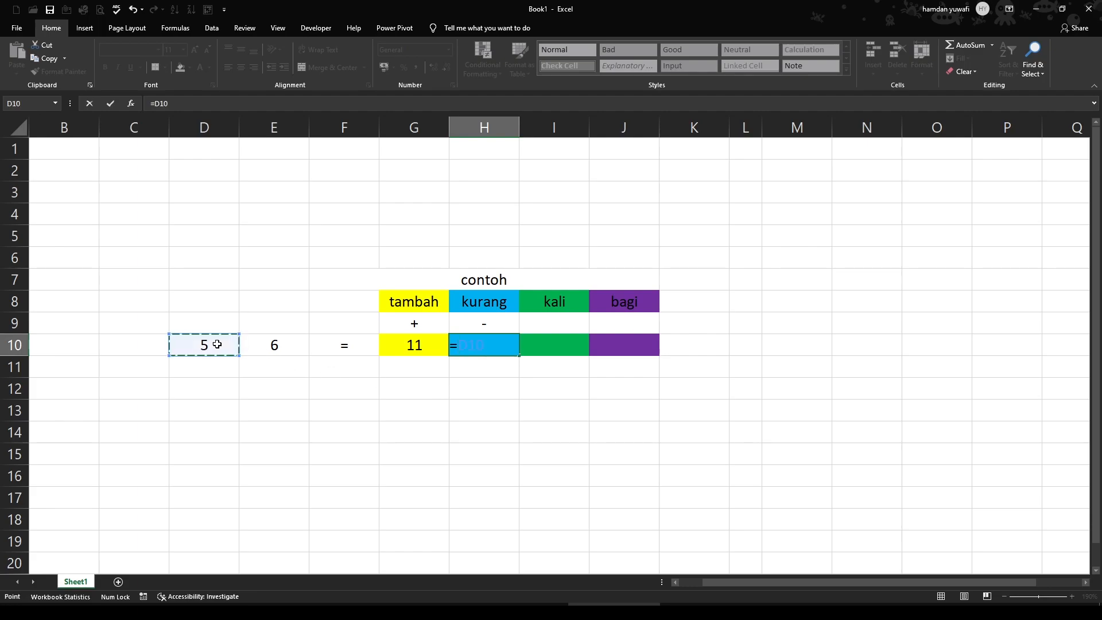
{"action": "type", "text": "-"}
{"action": "left_click", "coordinate": [263, 346]}
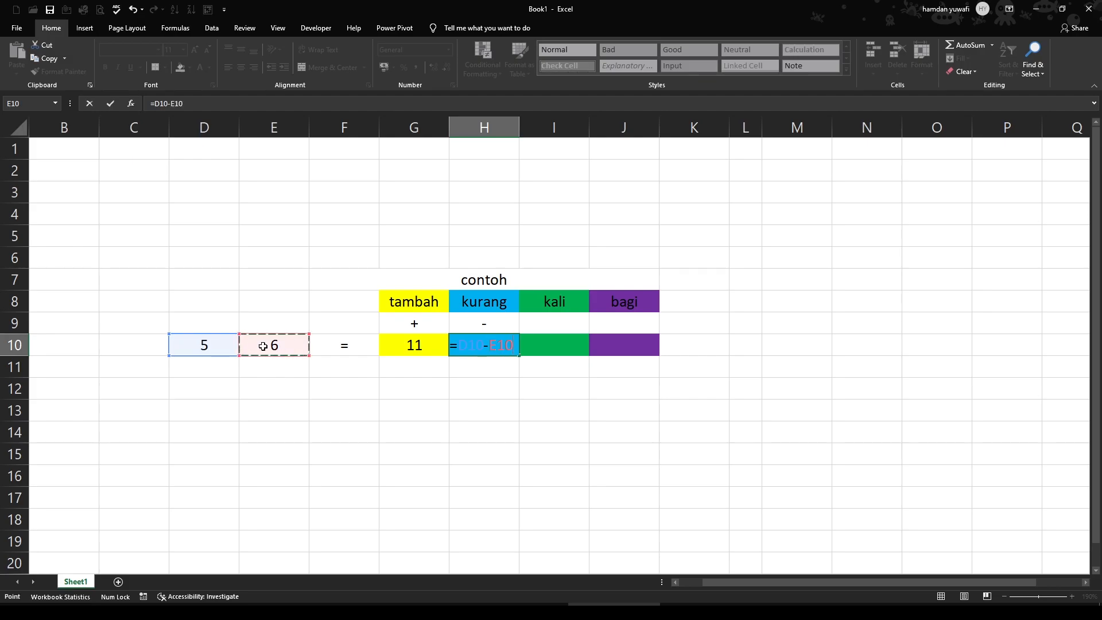
{"action": "key", "text": "Return"}
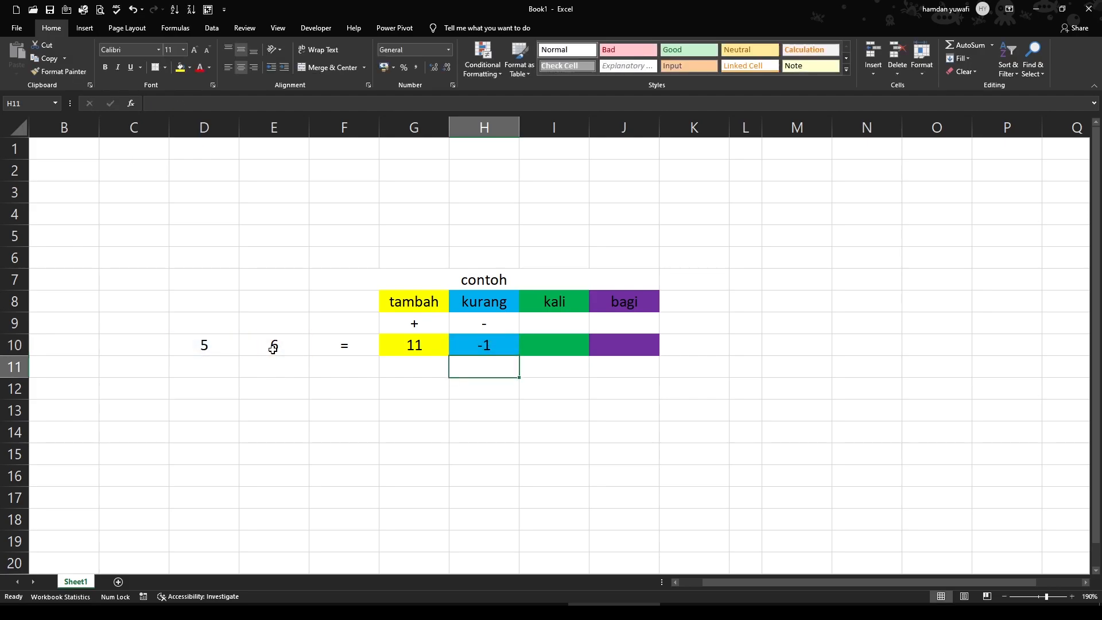
Enter the symbol X in I9 under kali and the multiplication formula =D10*E10 in I10
{"action": "left_click", "coordinate": [580, 322]}
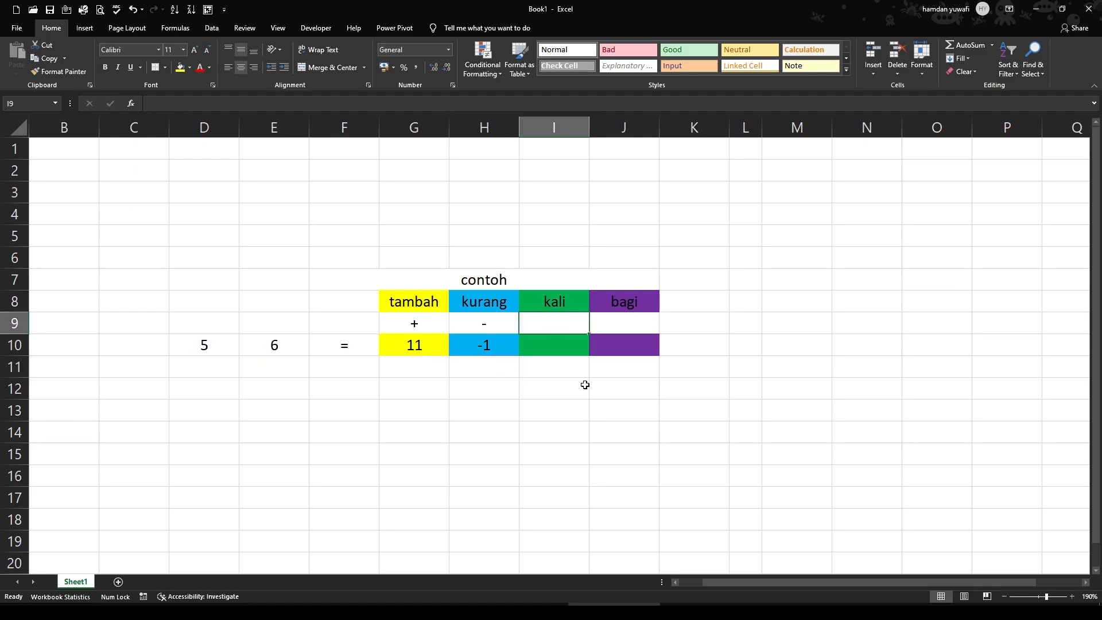
{"action": "type", "text": "X"}
{"action": "key", "text": "Return"}
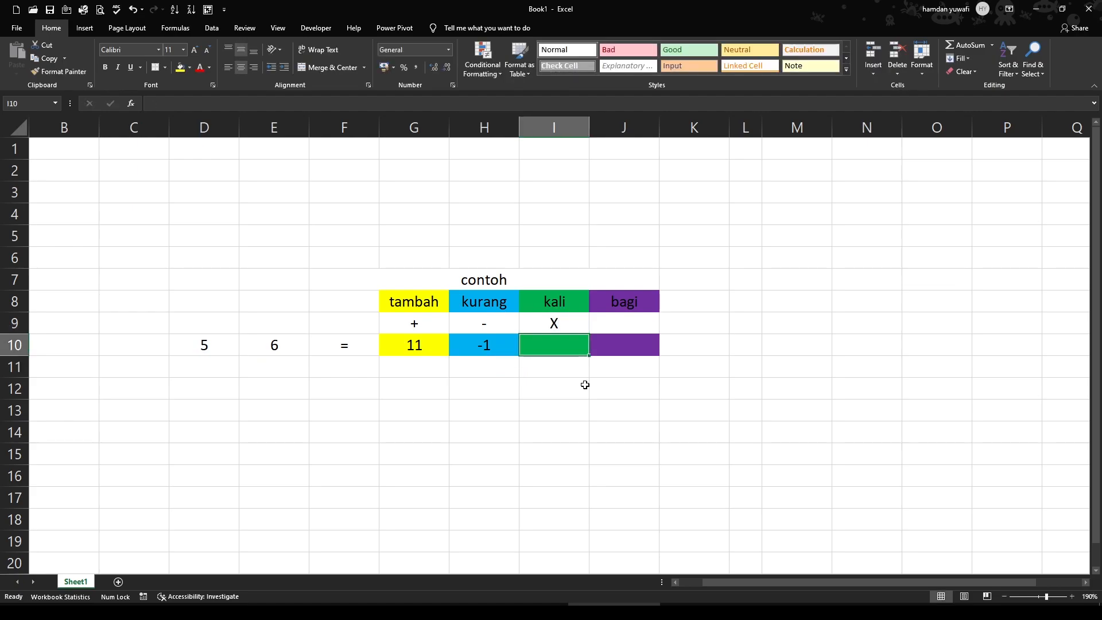
{"action": "type", "text": "*"}
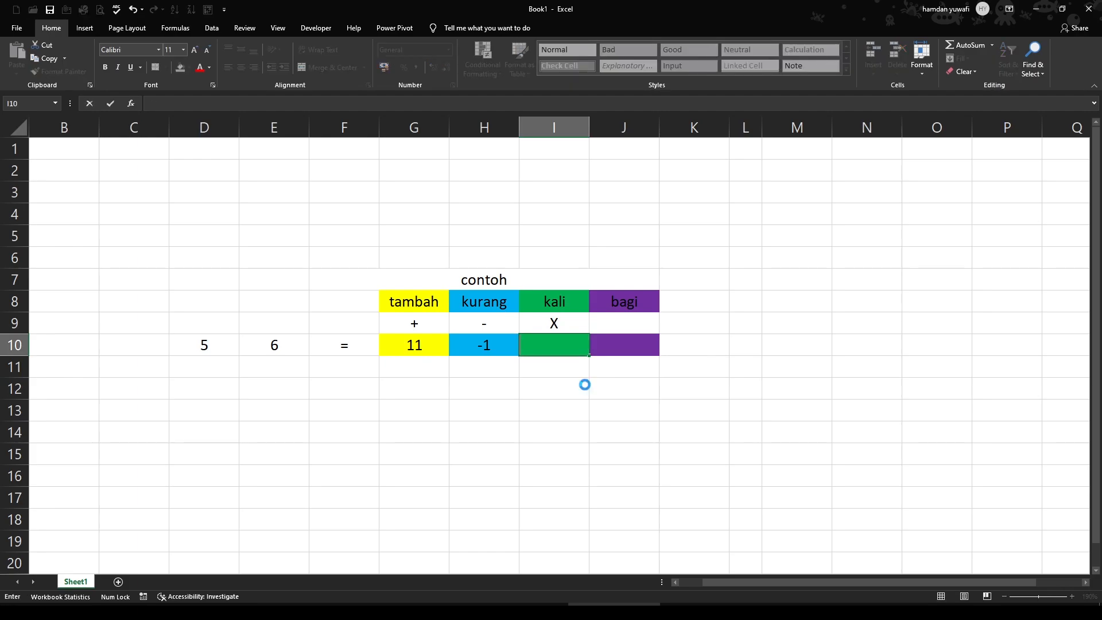
{"action": "type", "text": "="}
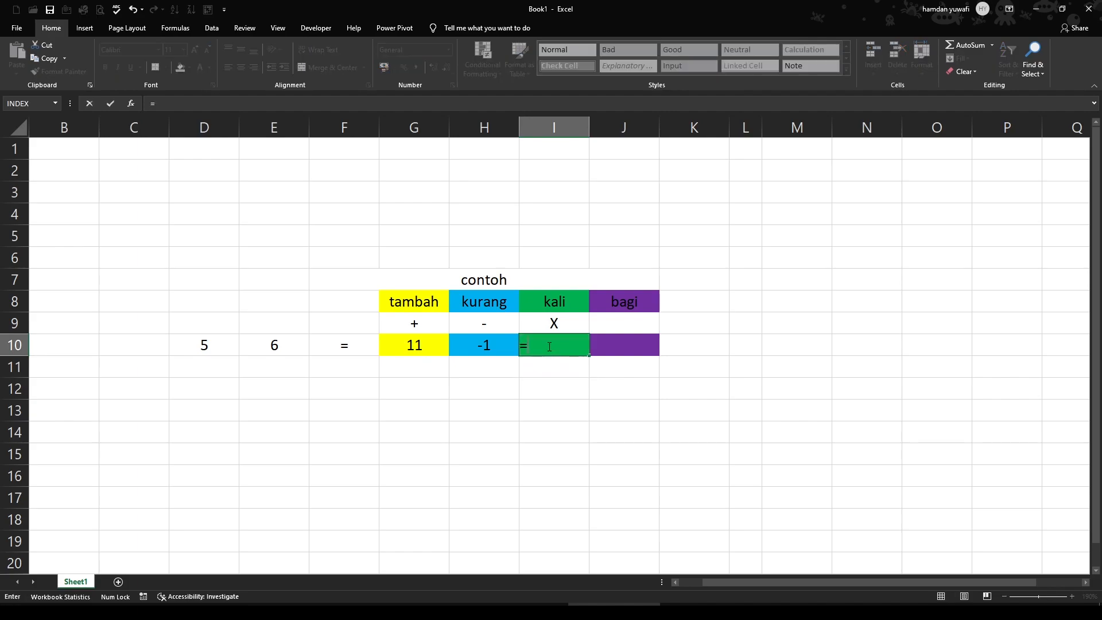
{"action": "left_click", "coordinate": [217, 345]}
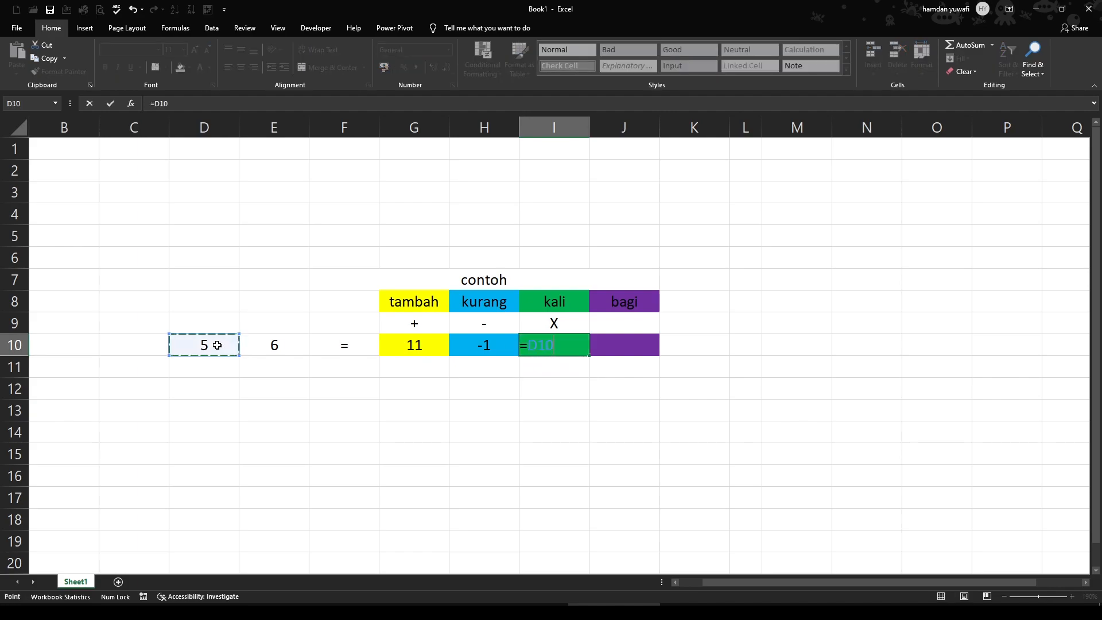
{"action": "type", "text": "*"}
{"action": "left_click", "coordinate": [288, 345]}
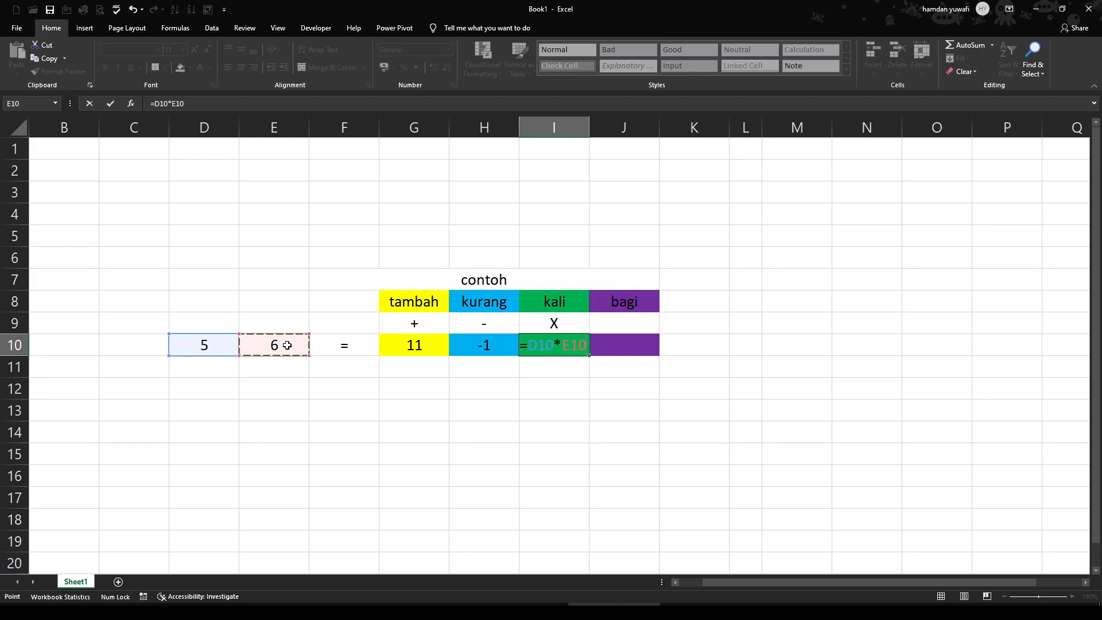
{"action": "key", "text": "Return"}
Enter the symbol / in J9 under bagi and the division formula =D10/E10 in J10
{"action": "left_click", "coordinate": [614, 323]}
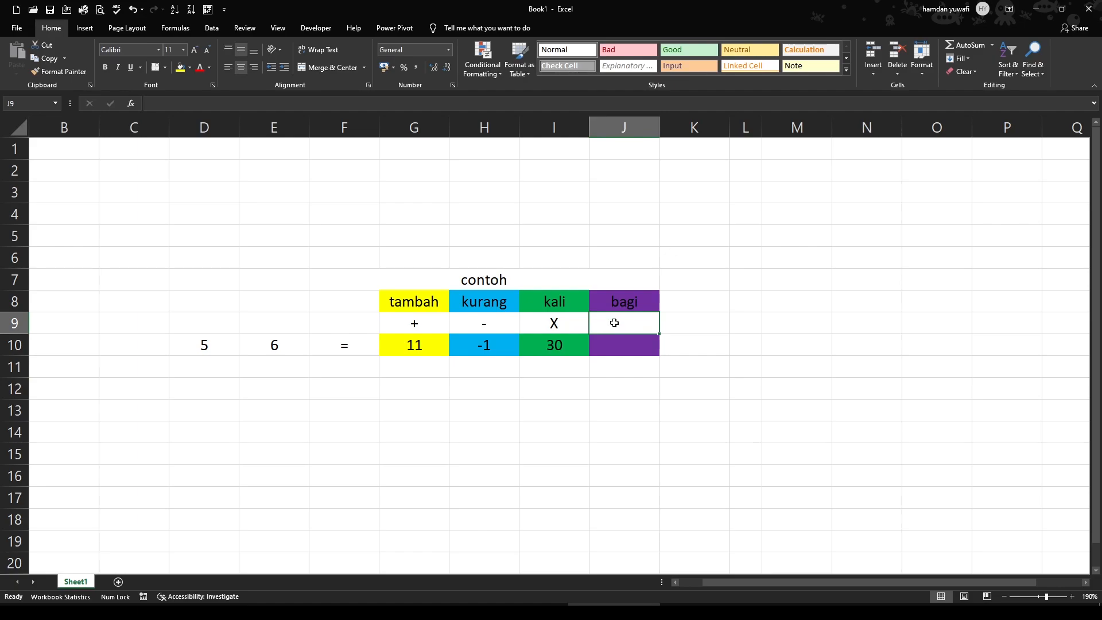
{"action": "type", "text": "?"}
{"action": "type", "text": "/"}
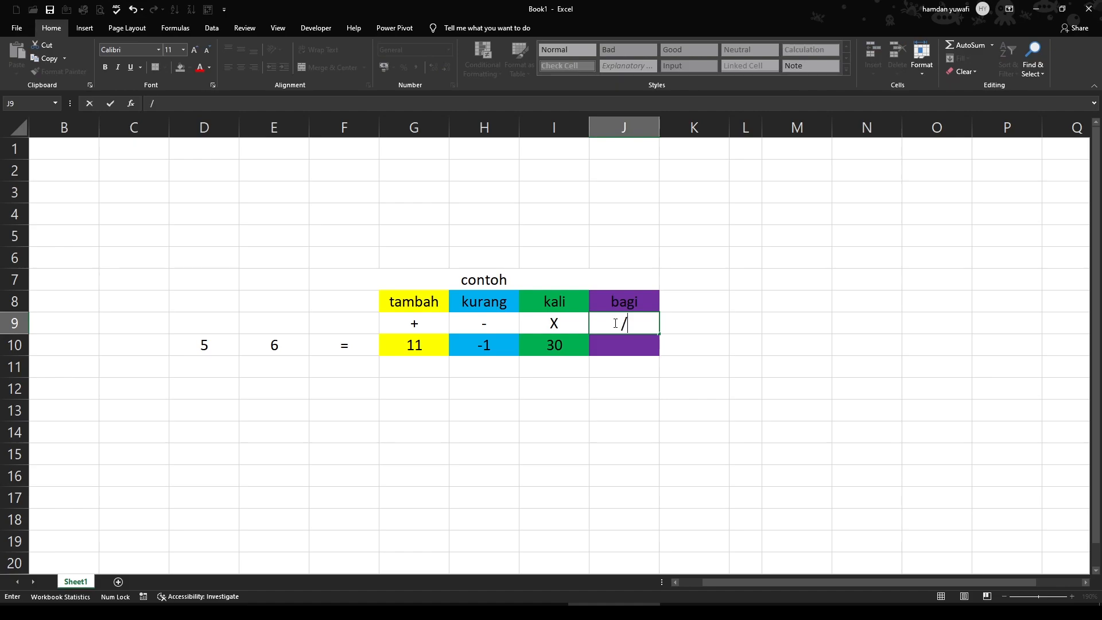
{"action": "key", "text": "Return"}
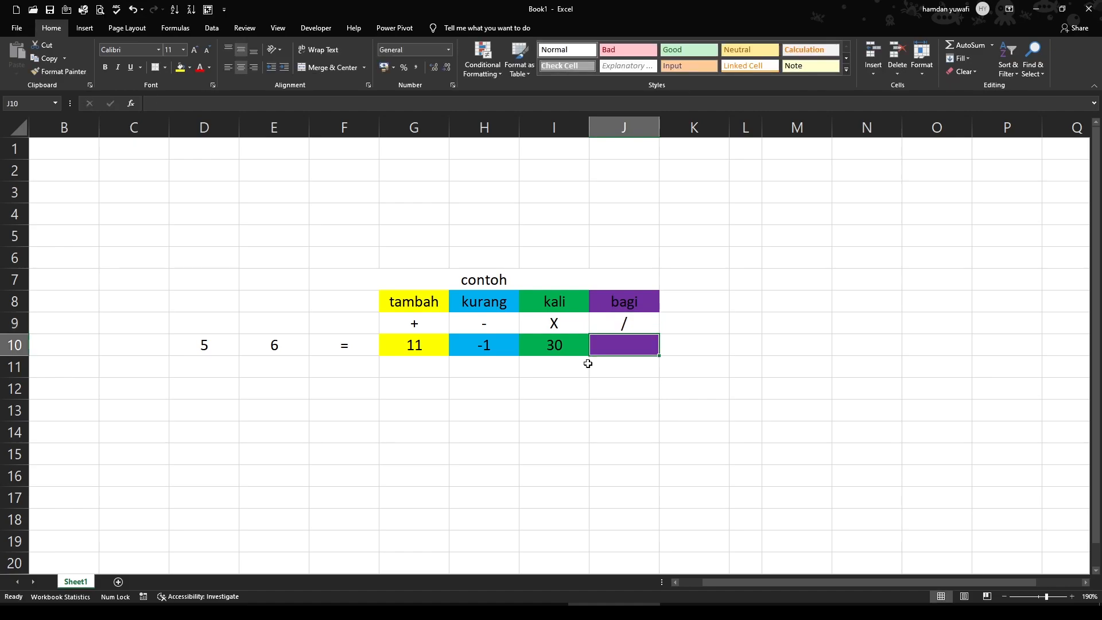
{"action": "type", "text": "="}
{"action": "left_click", "coordinate": [197, 347]}
{"action": "type", "text": "?"}
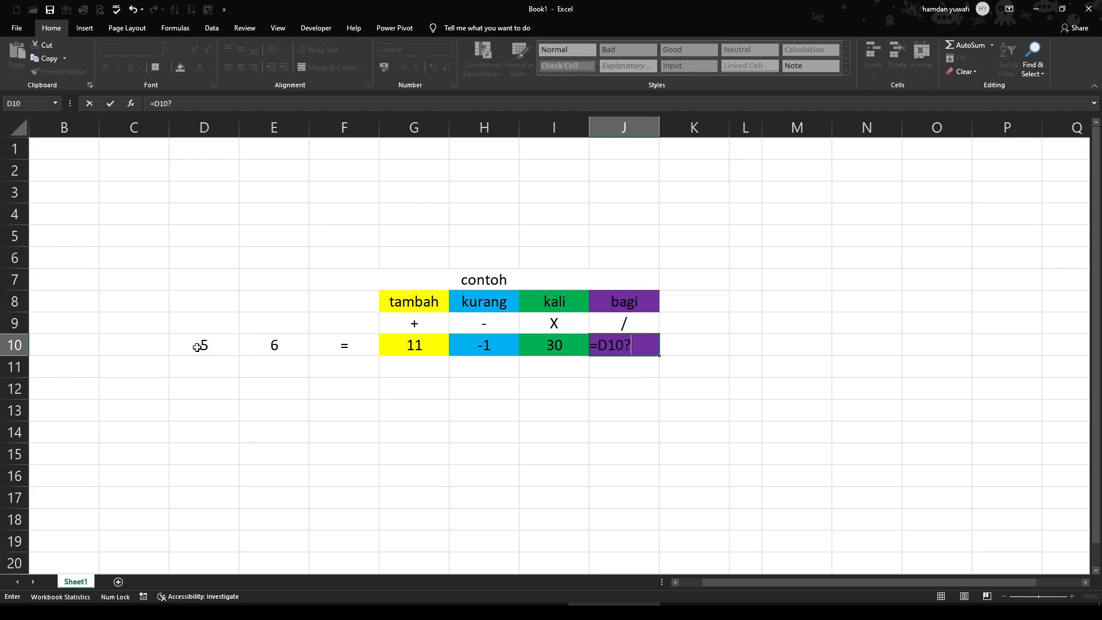
{"action": "key", "text": "BackSpace"}
{"action": "type", "text": "/"}
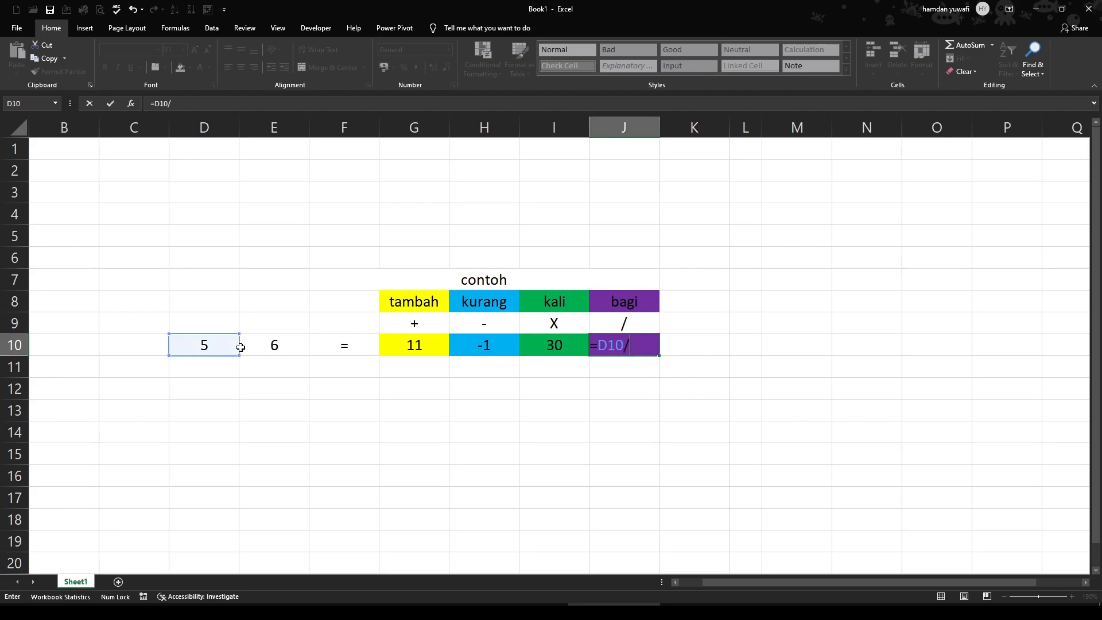
{"action": "left_click", "coordinate": [280, 346]}
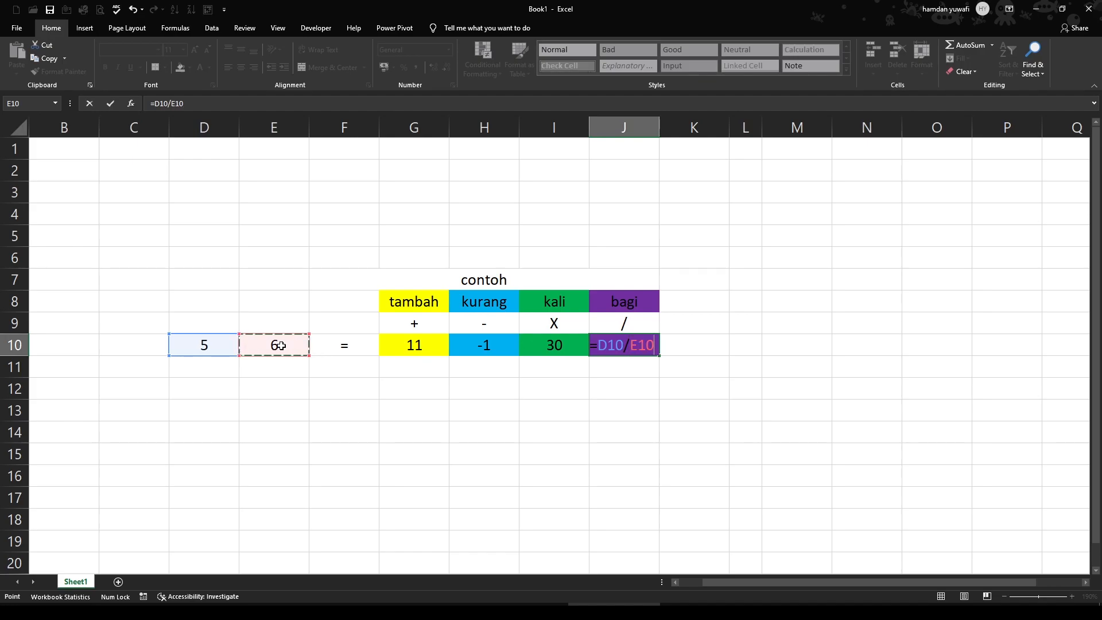
{"action": "key", "text": "Return"}
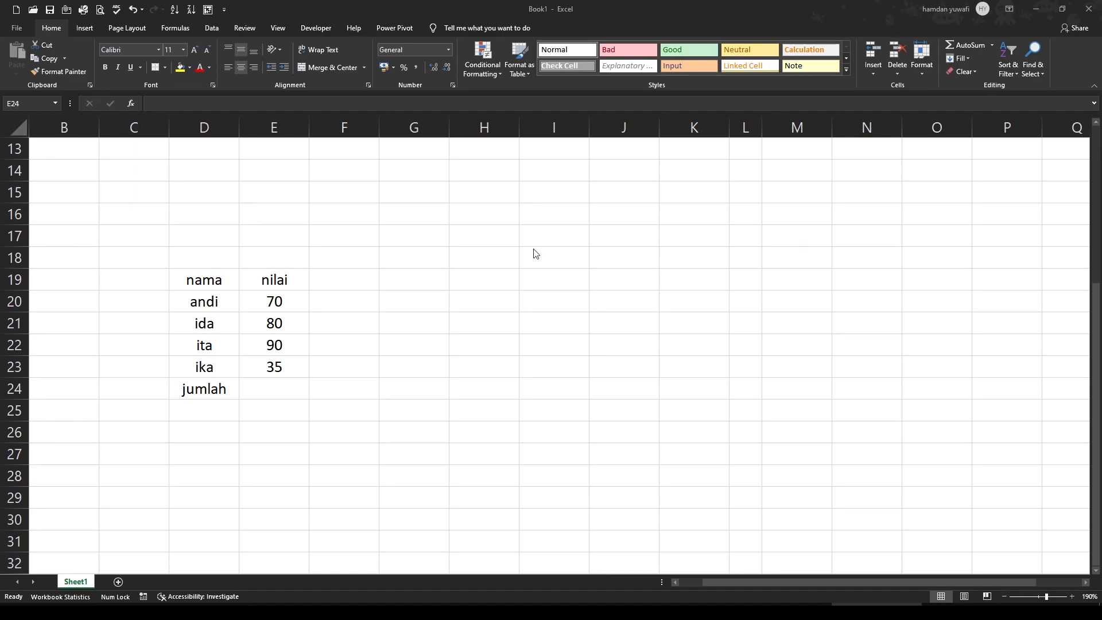
Review each name and its matching score in the nama and nilai table, rows 19 to 23
{"action": "left_click", "coordinate": [365, 347]}
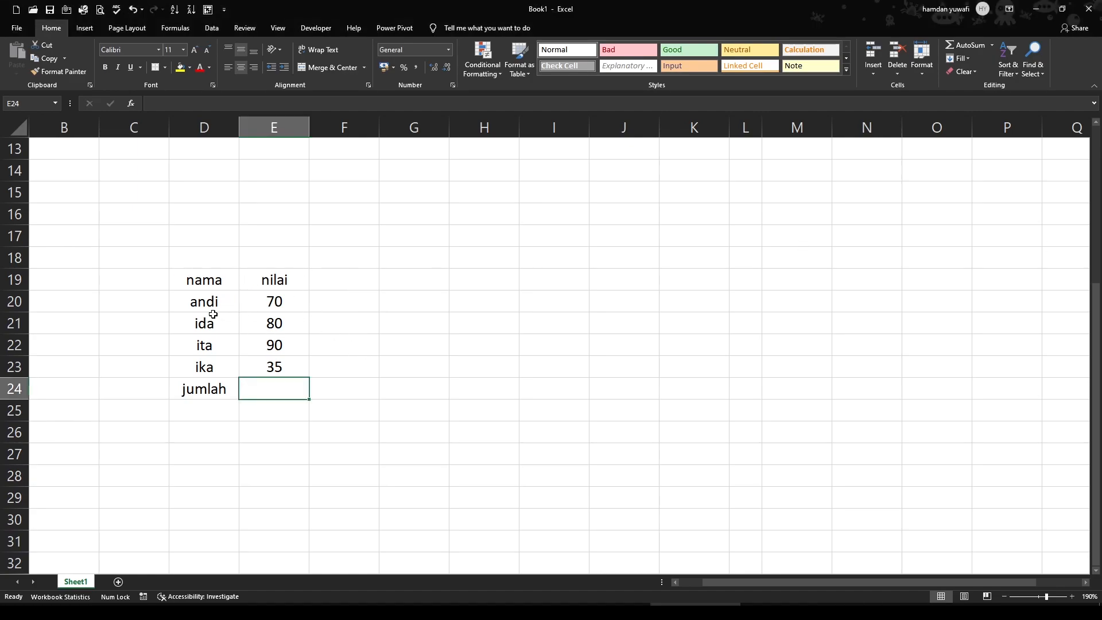
{"action": "left_click", "coordinate": [210, 286]}
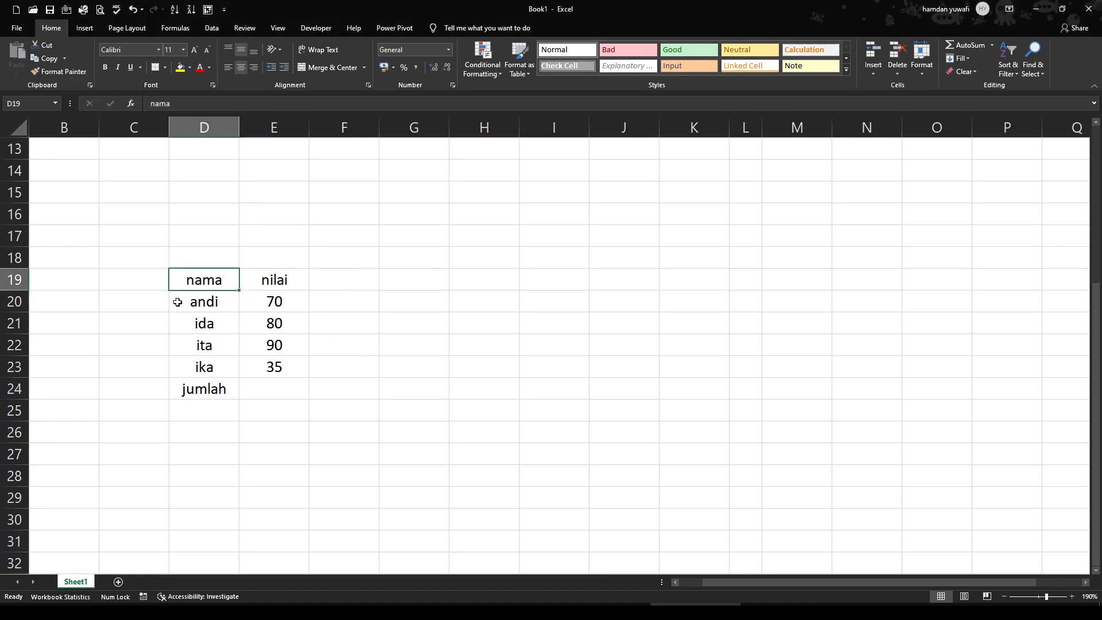
{"action": "key", "text": "Down"}
{"action": "key", "text": "Down"}
{"action": "key", "text": "Down"}
{"action": "key", "text": "Down"}
{"action": "left_click", "coordinate": [214, 306]}
{"action": "key", "text": "Down"}
{"action": "key", "text": "Down"}
{"action": "key", "text": "Down"}
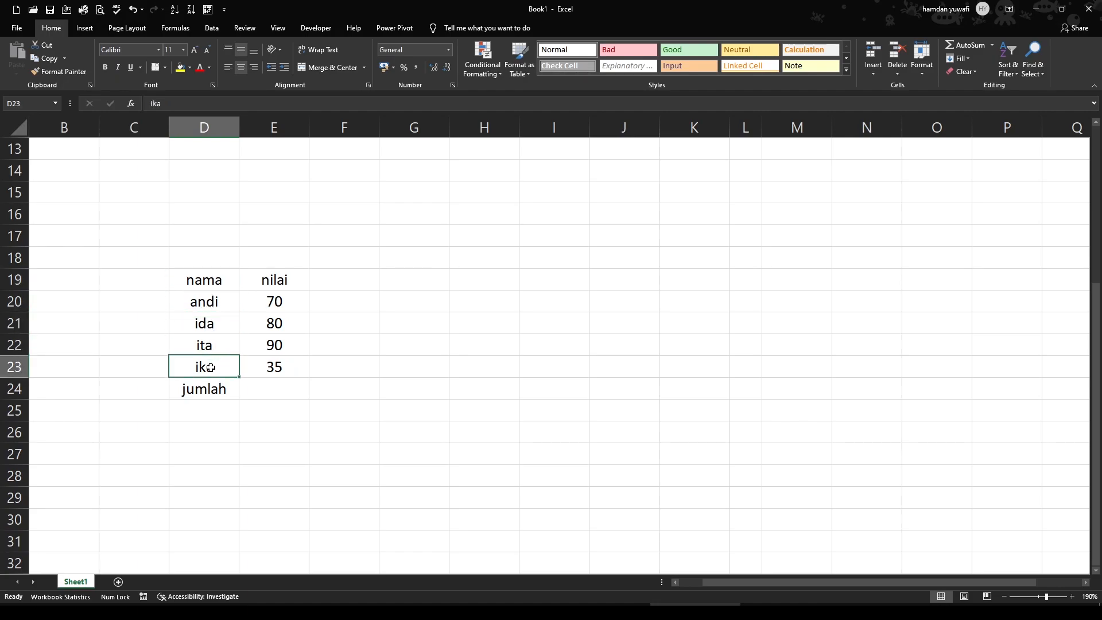
{"action": "left_click", "coordinate": [198, 303]}
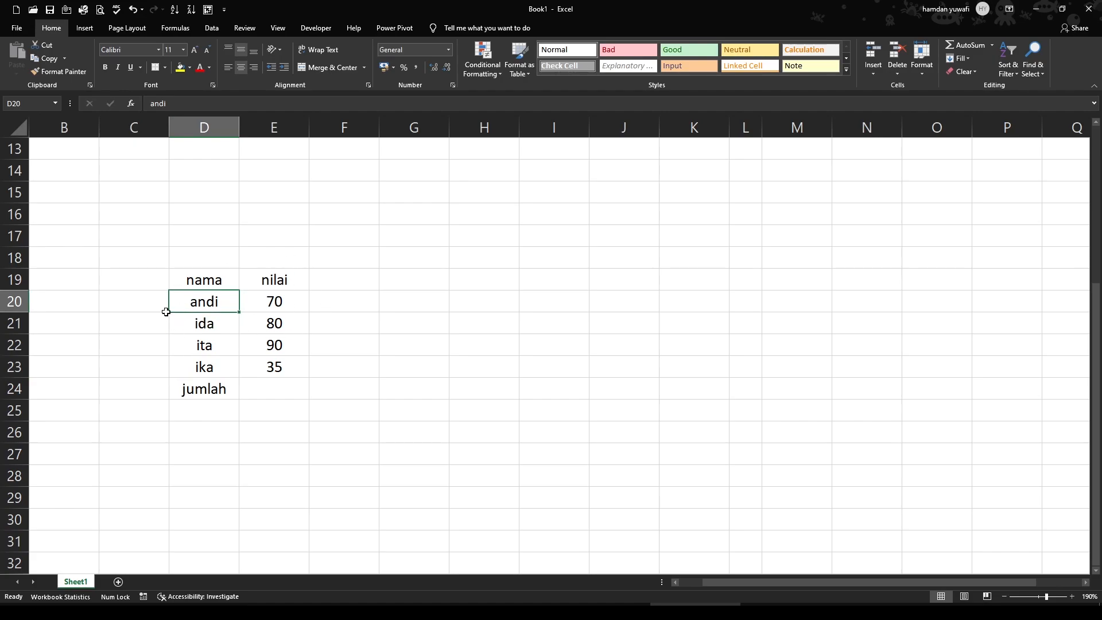
{"action": "left_click", "coordinate": [259, 303]}
{"action": "left_click", "coordinate": [201, 333]}
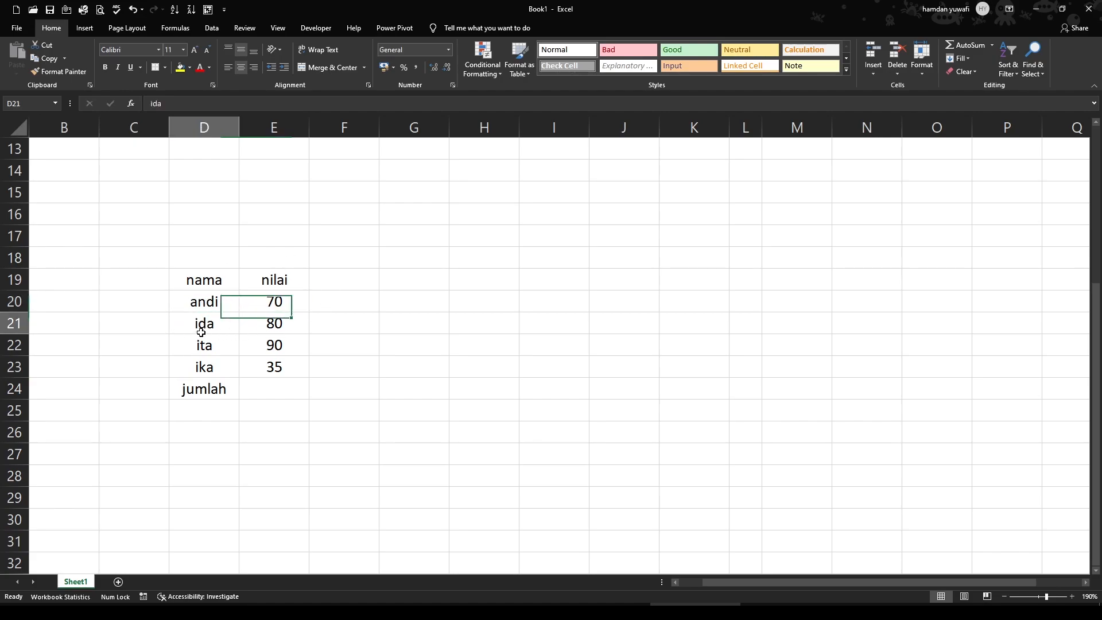
{"action": "left_click", "coordinate": [274, 332]}
{"action": "left_click", "coordinate": [222, 347]}
{"action": "left_click", "coordinate": [287, 347]}
{"action": "left_click", "coordinate": [213, 368]}
{"action": "left_click", "coordinate": [293, 368]}
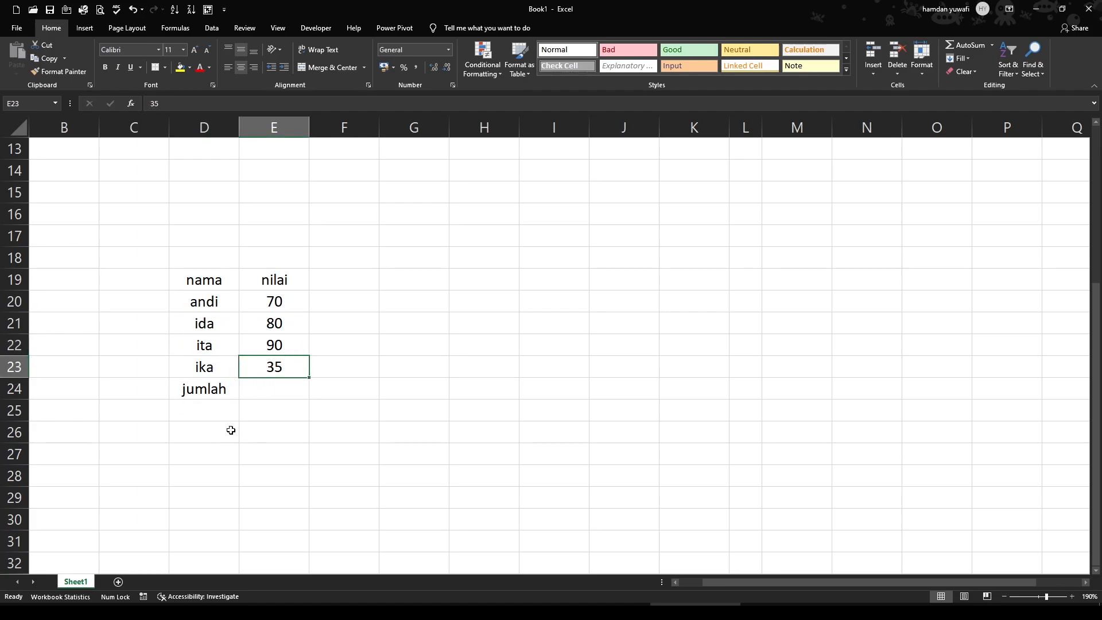
Enter the formula =SUM(E20:E23) in E24 to total the nilai scores in the jumlah row
{"action": "left_click", "coordinate": [290, 304]}
{"action": "left_click", "coordinate": [262, 394]}
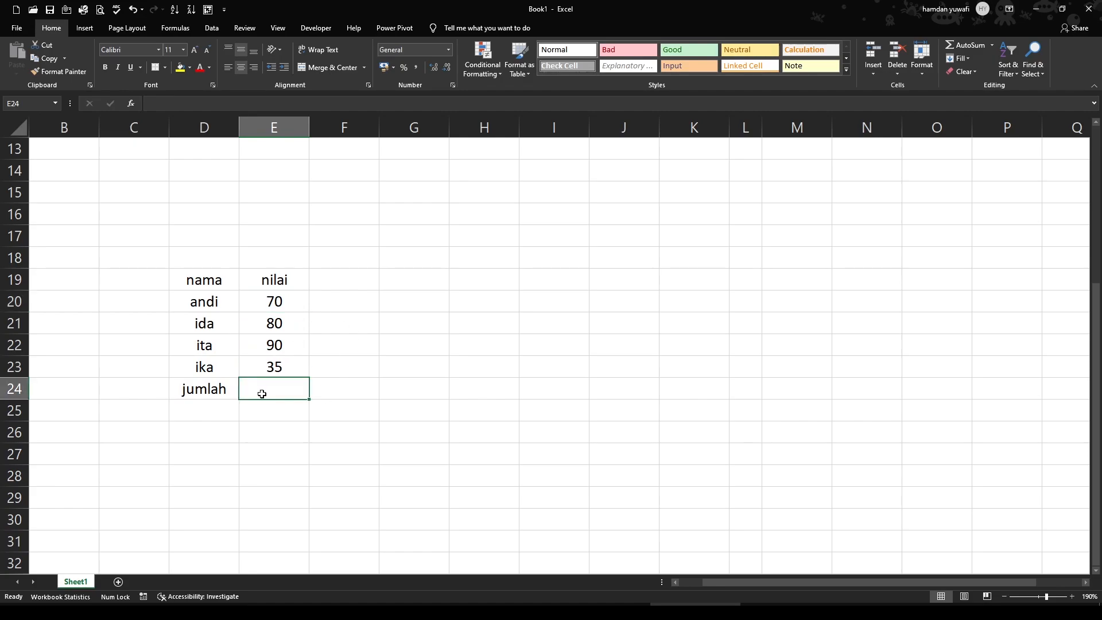
{"action": "type", "text": "="}
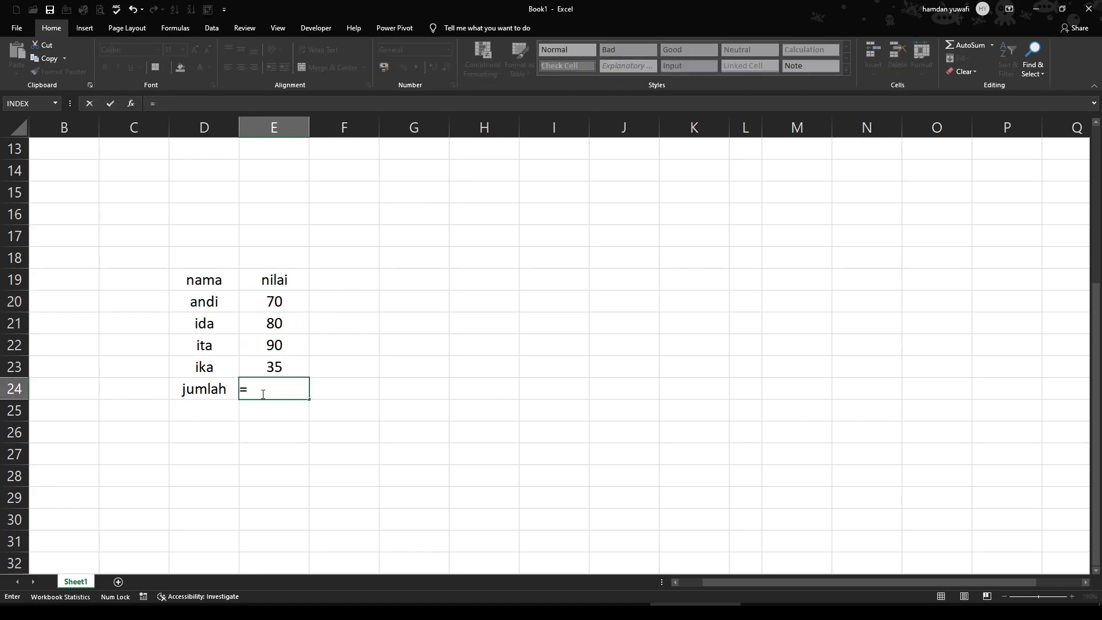
{"action": "type", "text": "sum"}
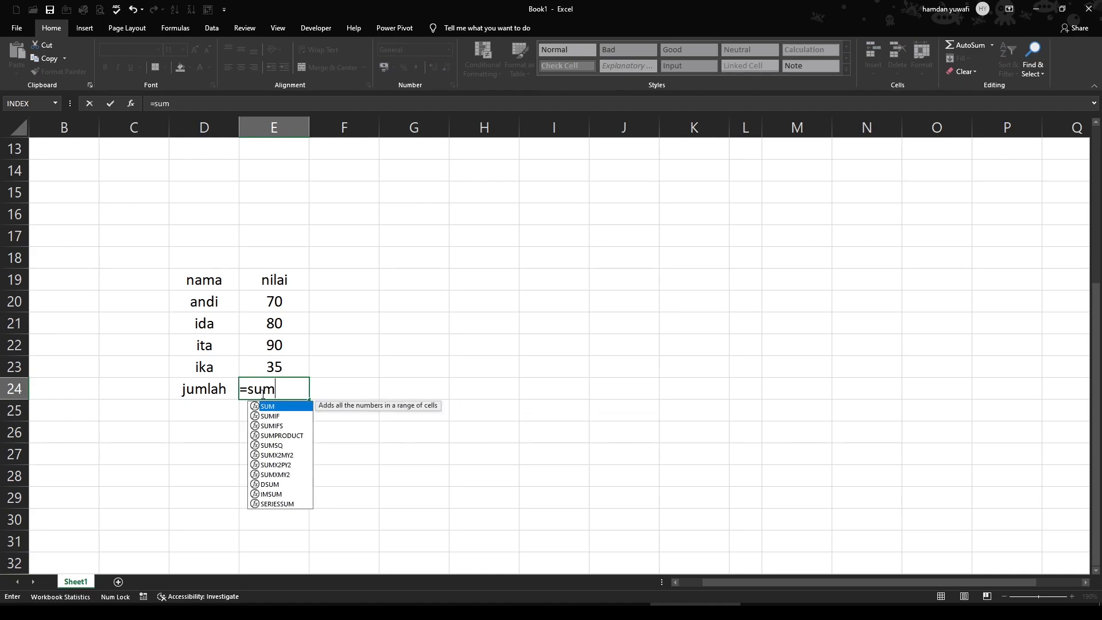
{"action": "key", "text": "Tab"}
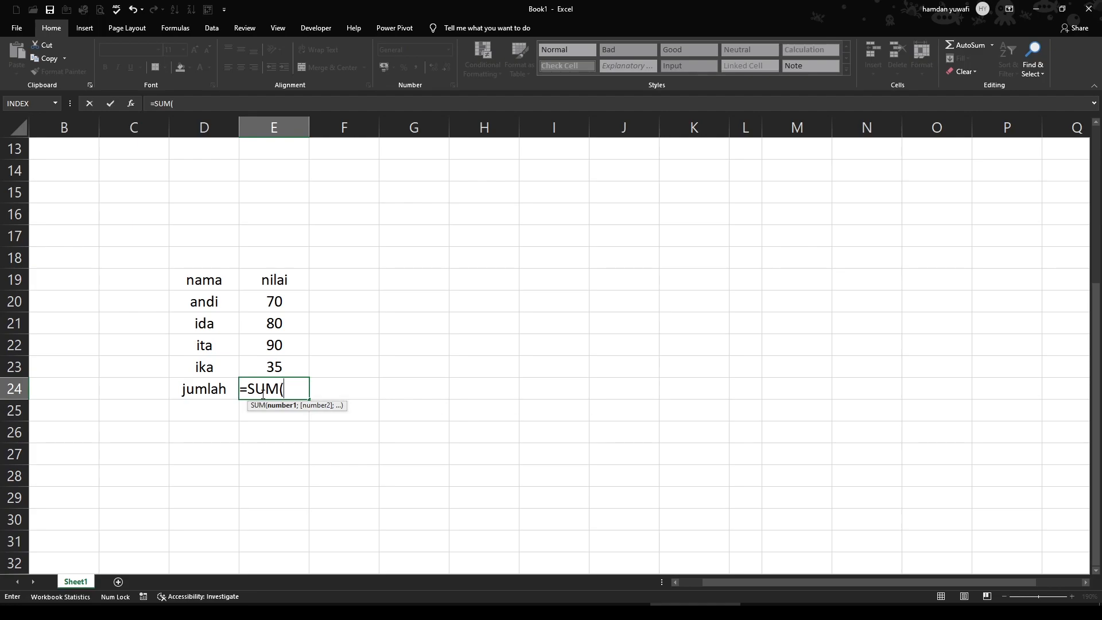
{"action": "left_click", "coordinate": [288, 303]}
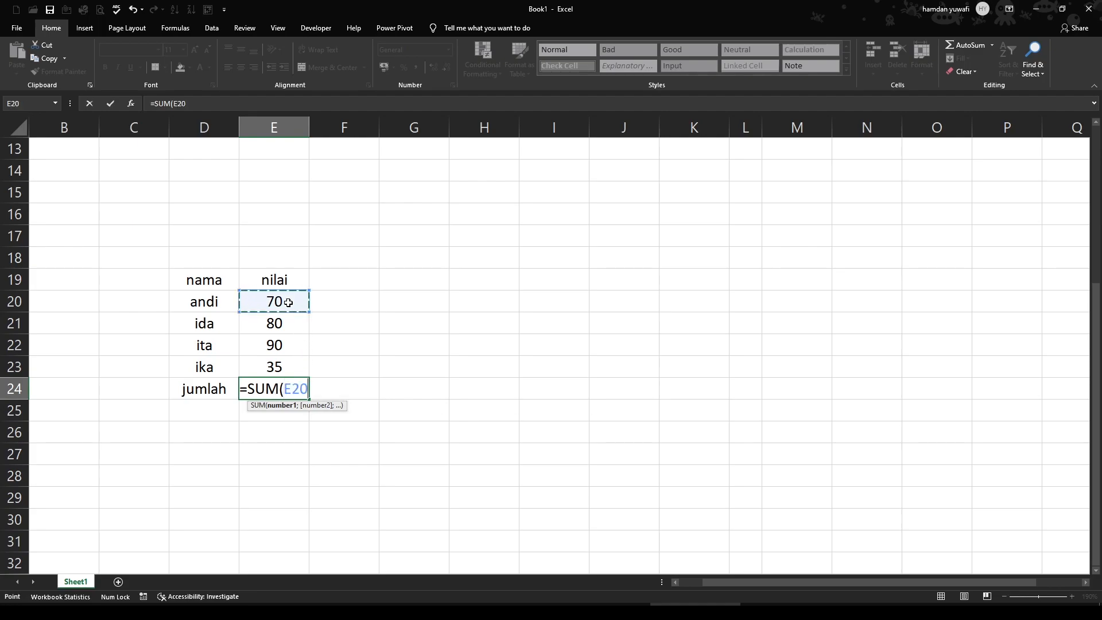
{"action": "left_click_drag", "start_coordinate": [288, 302], "coordinate": [294, 361]}
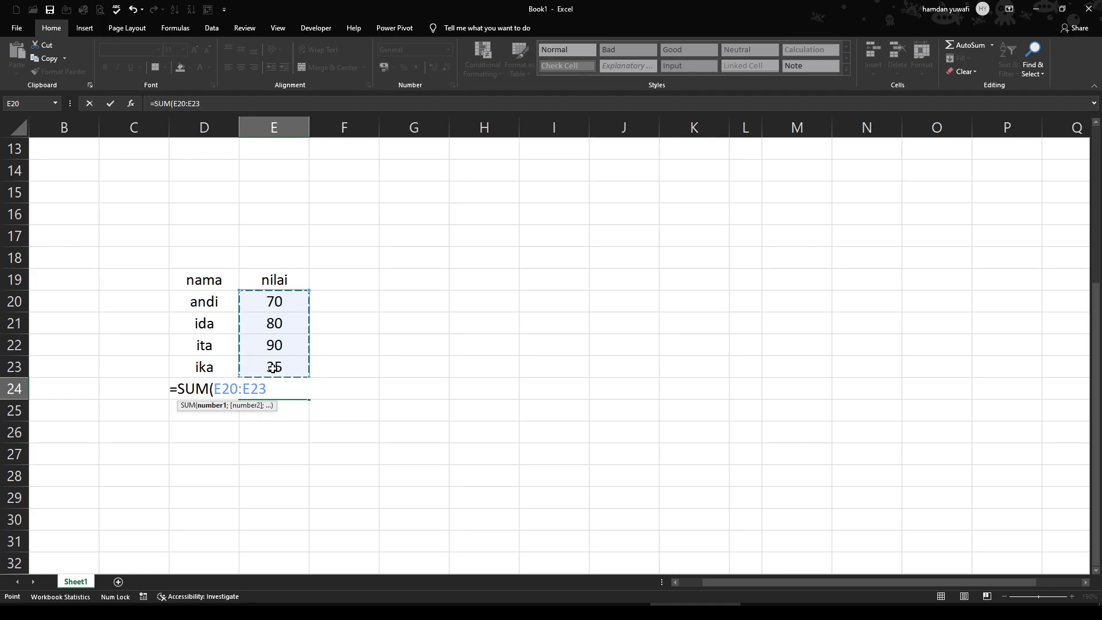
{"action": "key", "text": "Return"}
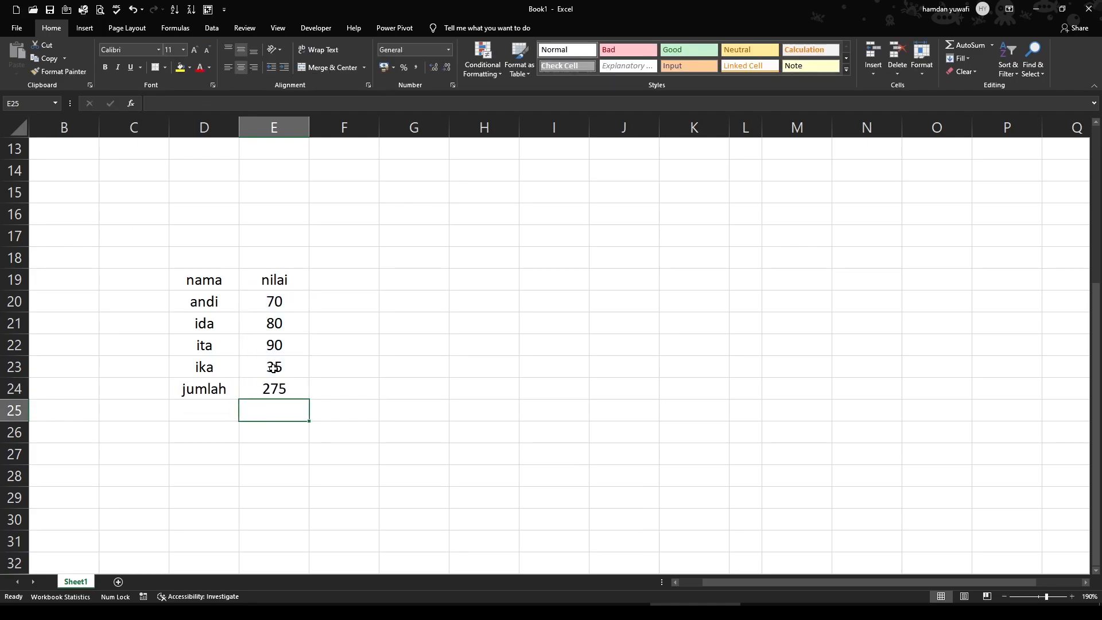
{"action": "left_click", "coordinate": [274, 387]}
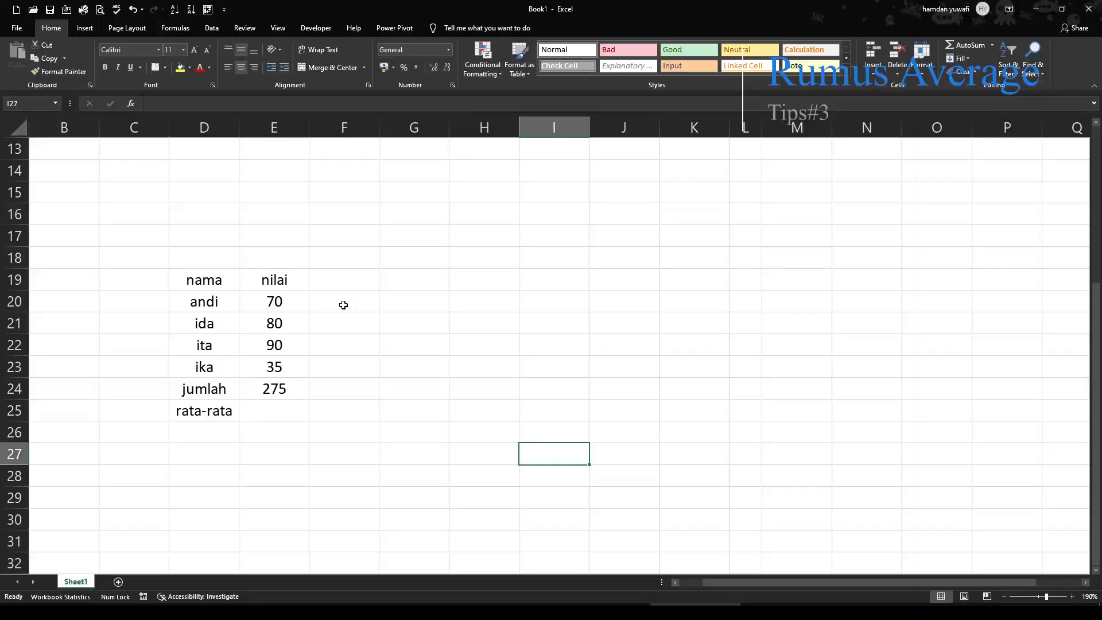
Enter the formula =AVERAGE(E20:E23) in E25 to average the scores in the rata-rata row
{"action": "left_click", "coordinate": [292, 394]}
{"action": "left_click", "coordinate": [266, 417]}
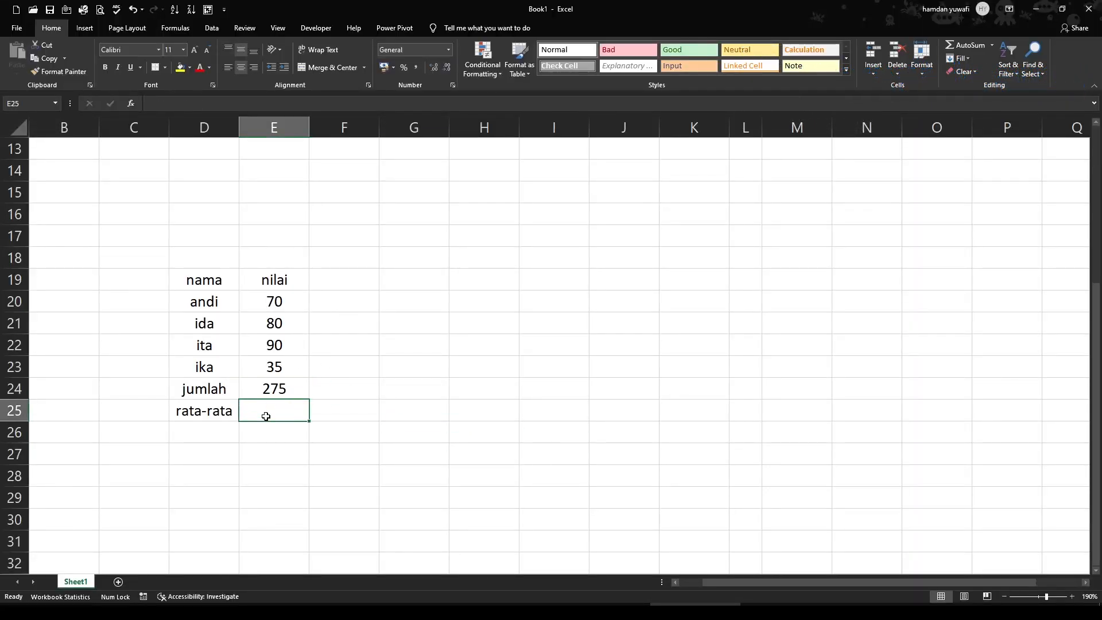
{"action": "type", "text": "=a"}
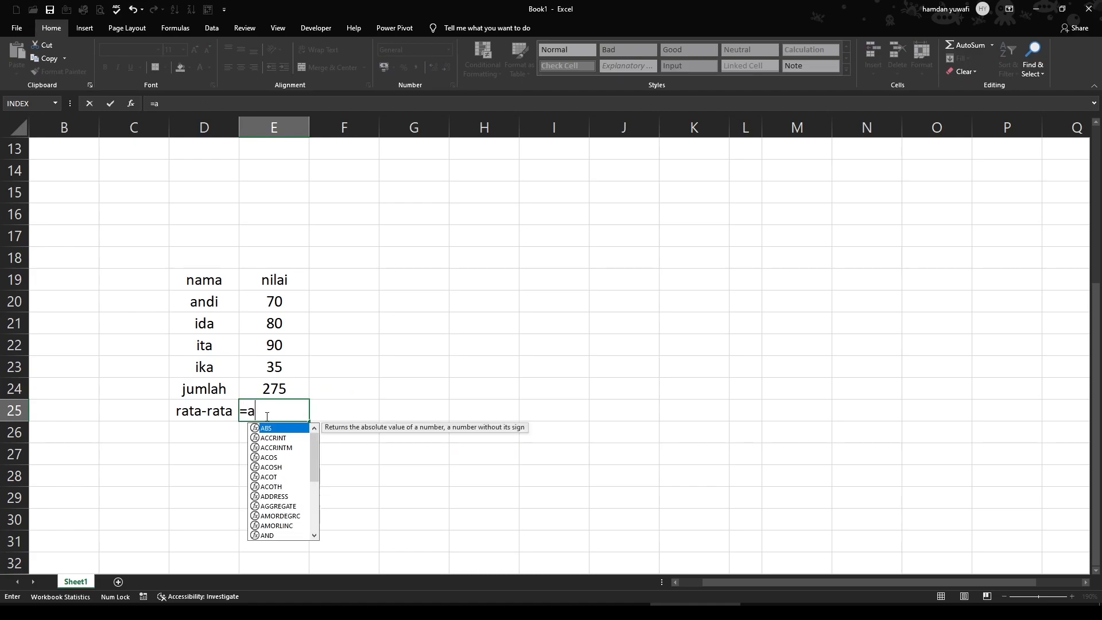
{"action": "type", "text": "verage"}
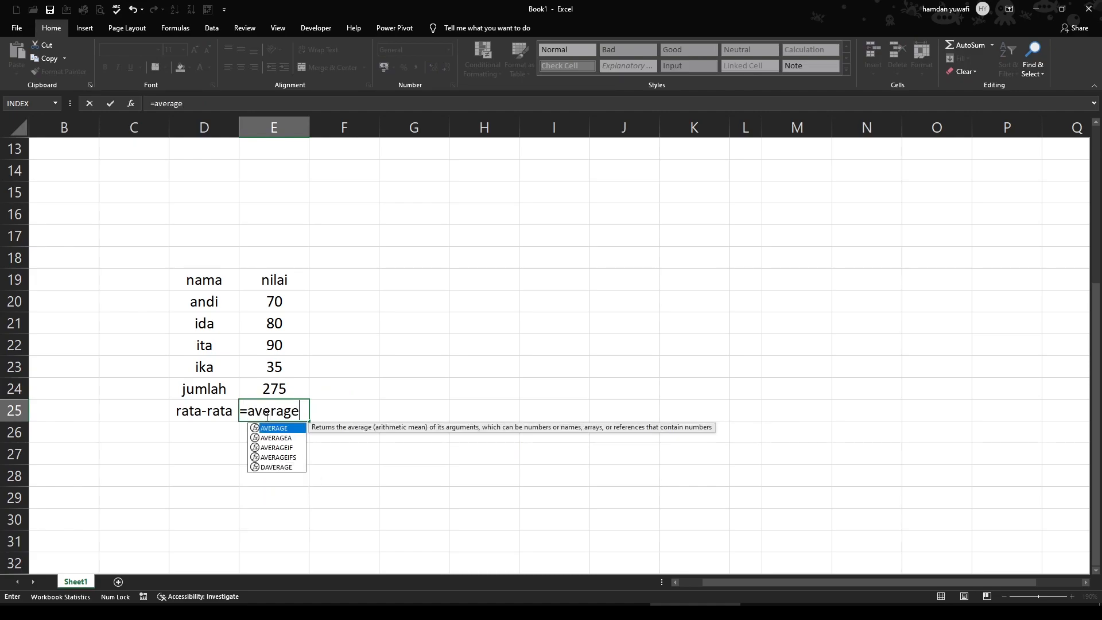
{"action": "key", "text": "Tab"}
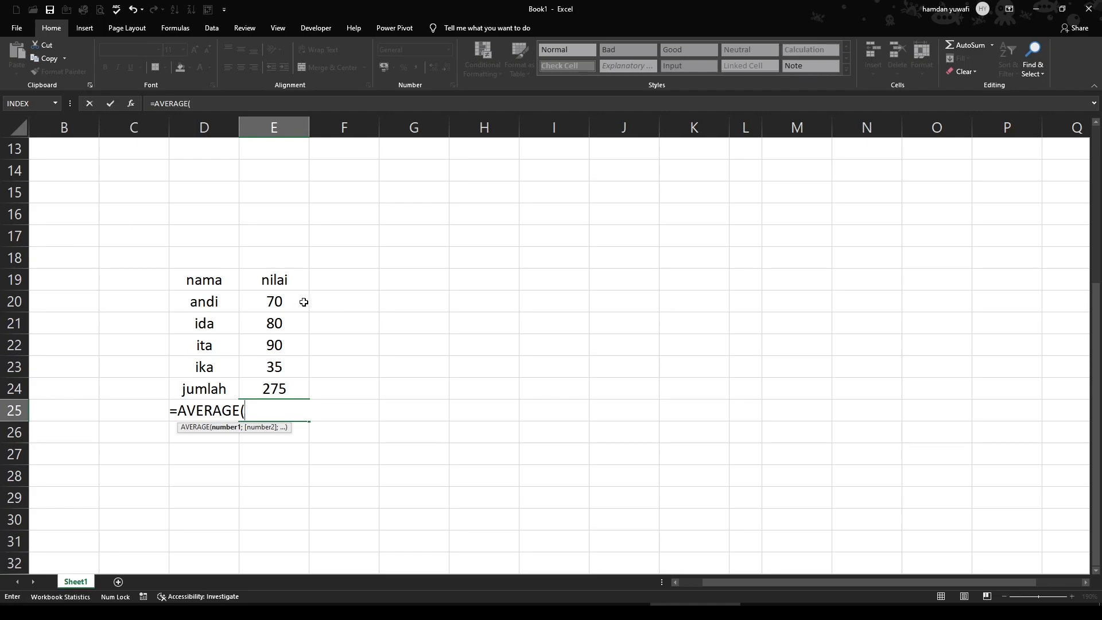
{"action": "left_click", "coordinate": [294, 301]}
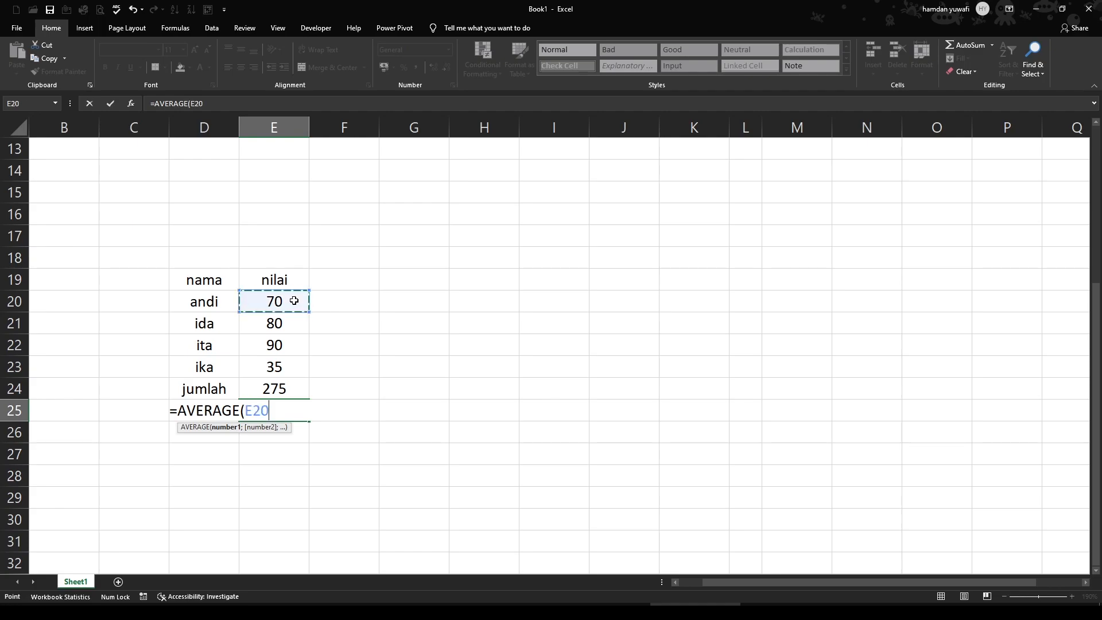
{"action": "left_click_drag", "start_coordinate": [294, 301], "coordinate": [292, 366]}
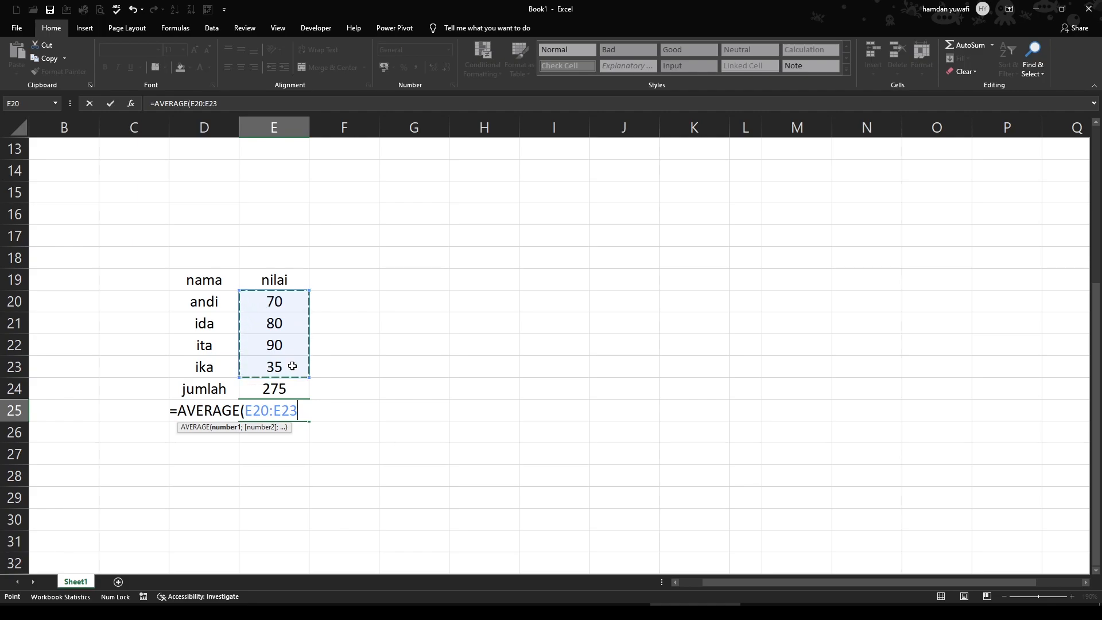
{"action": "key", "text": "Return"}
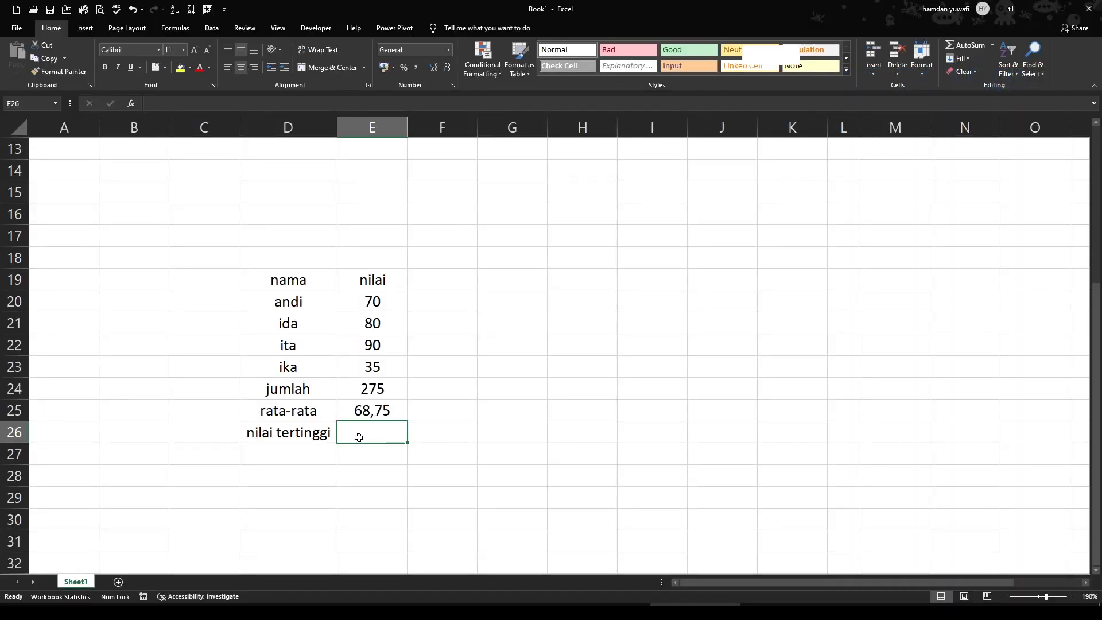
Enter the formula =MAX(E20:E23) in E26 to find the highest score for nilai tertinggi
{"action": "type", "text": "="}
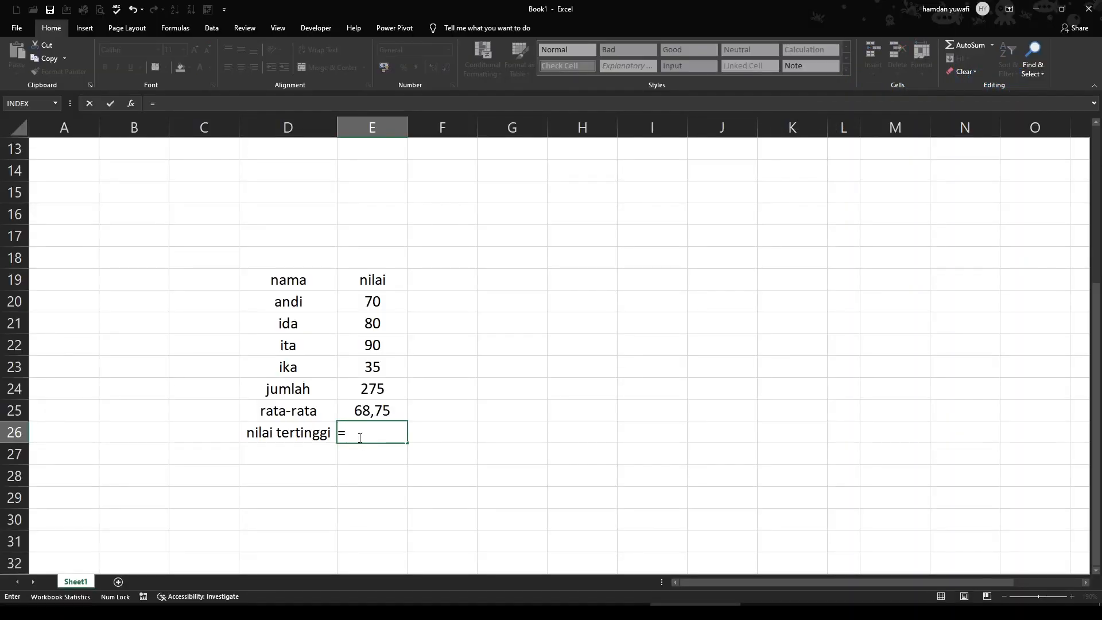
{"action": "type", "text": "max"}
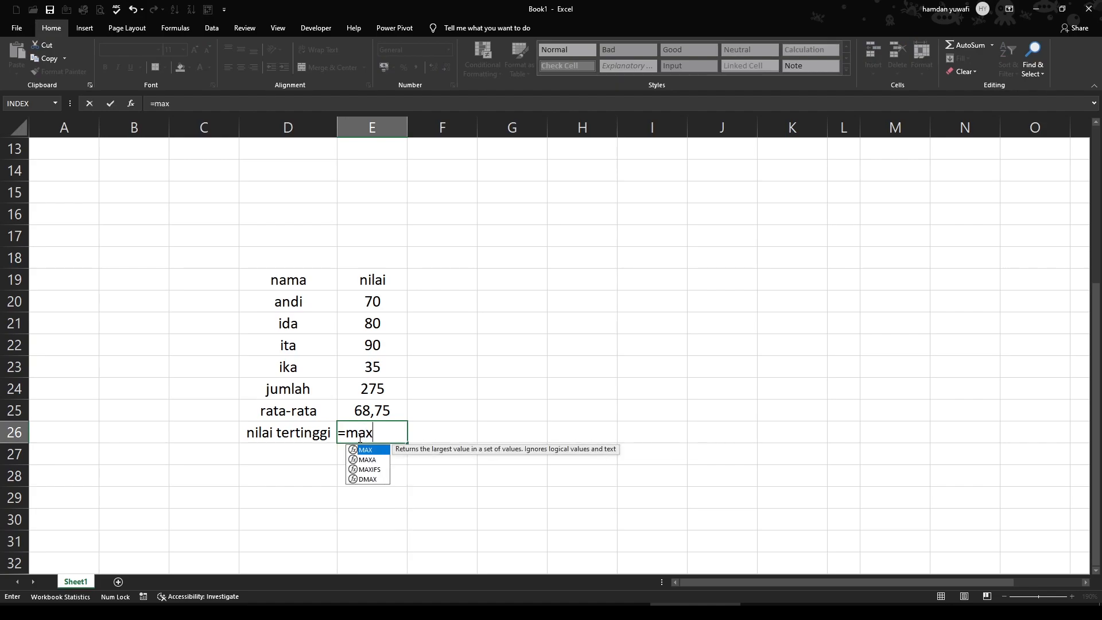
{"action": "key", "text": "Tab"}
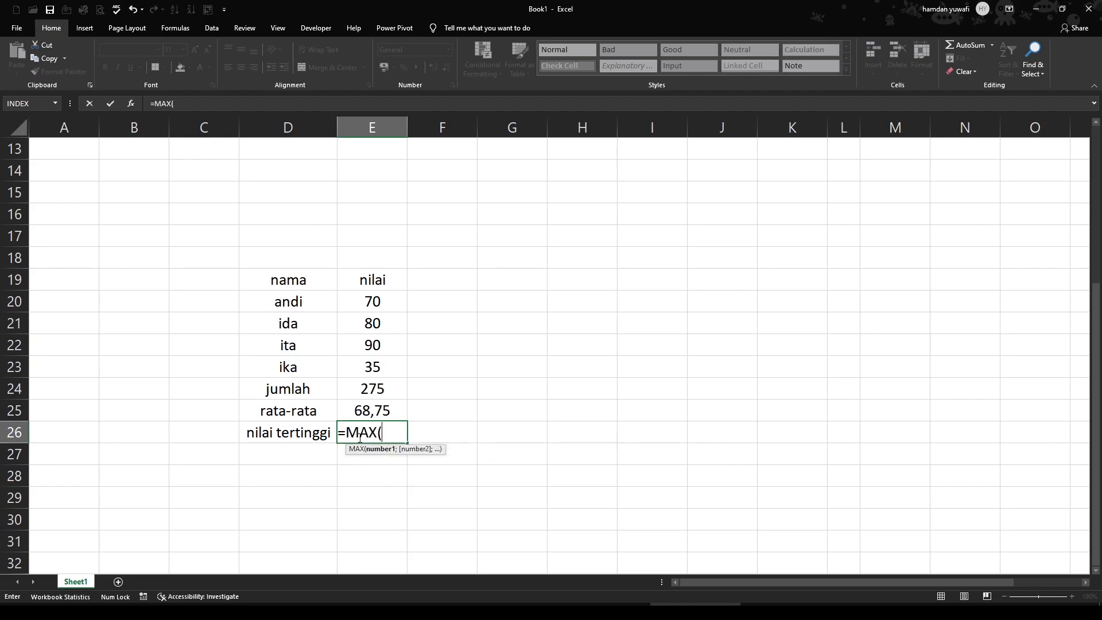
{"action": "left_click", "coordinate": [371, 300]}
{"action": "left_click_drag", "start_coordinate": [370, 300], "coordinate": [373, 356]}
{"action": "left_click_drag", "start_coordinate": [373, 361], "coordinate": [372, 361]}
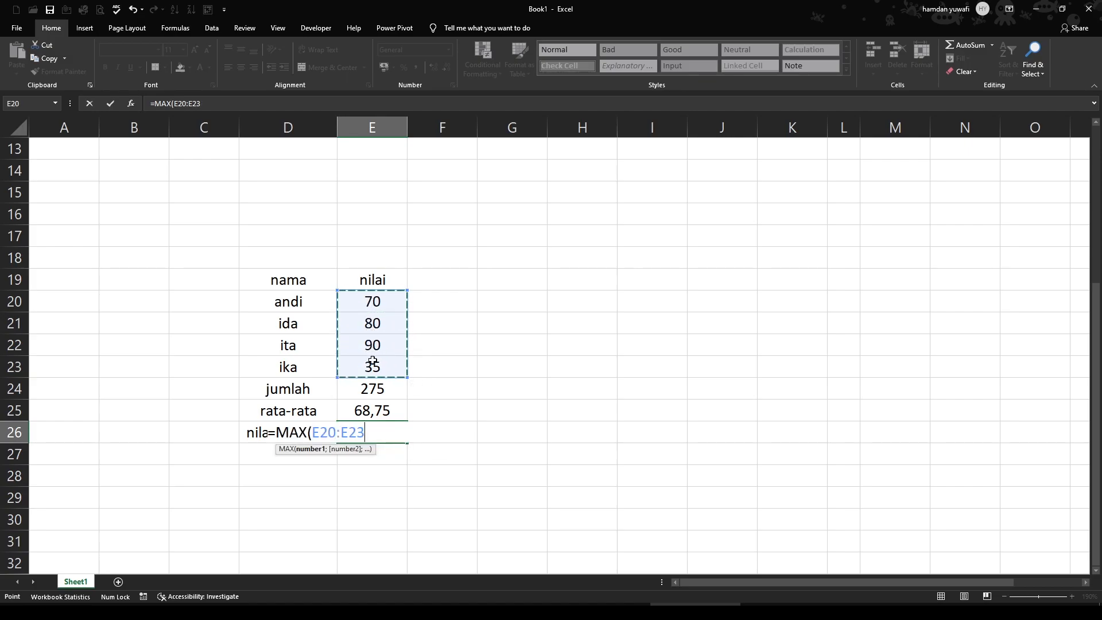
{"action": "key", "text": "Return"}
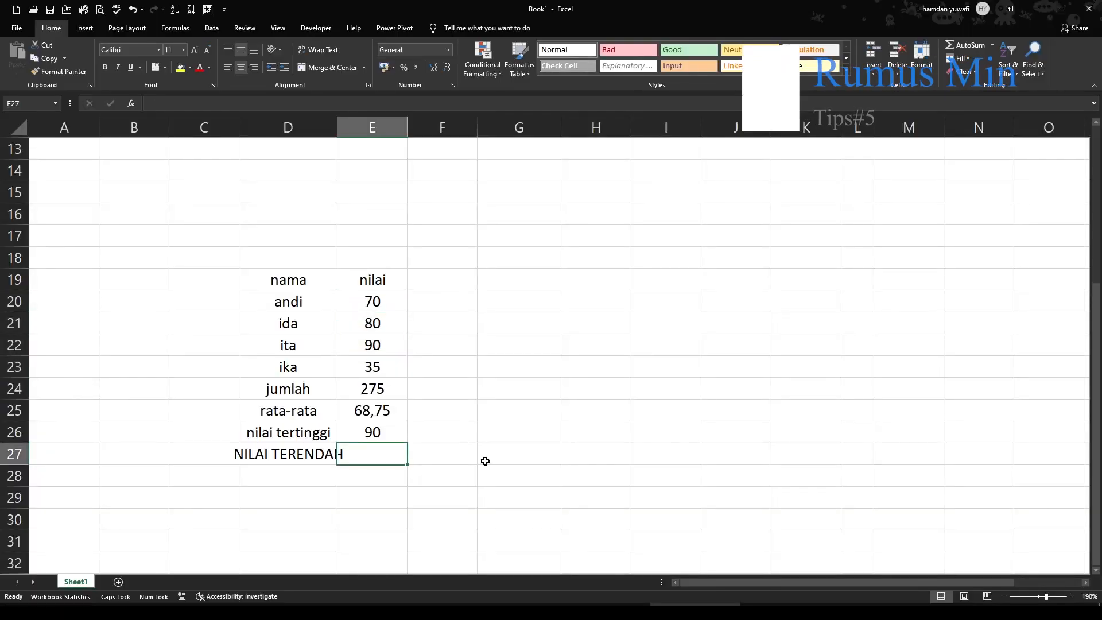
Enter the formula =MIN(E20:E23) in E27 to find the lowest score for NILAI TERENDAH
{"action": "type", "text": "MIN("}
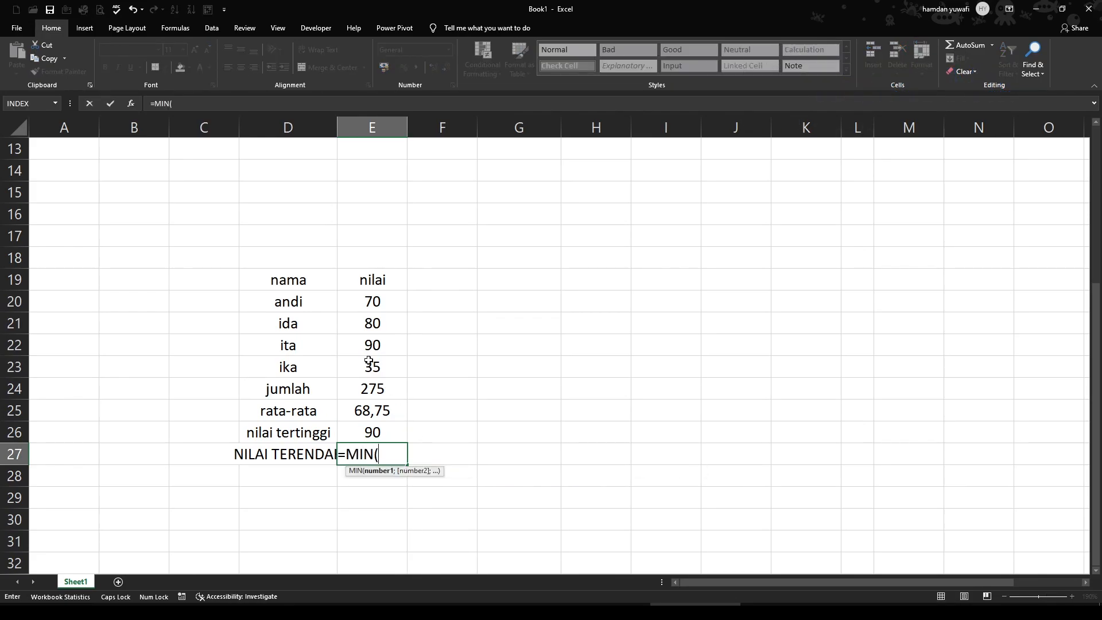
{"action": "left_click", "coordinate": [377, 303]}
{"action": "left_click_drag", "start_coordinate": [376, 303], "coordinate": [381, 368]}
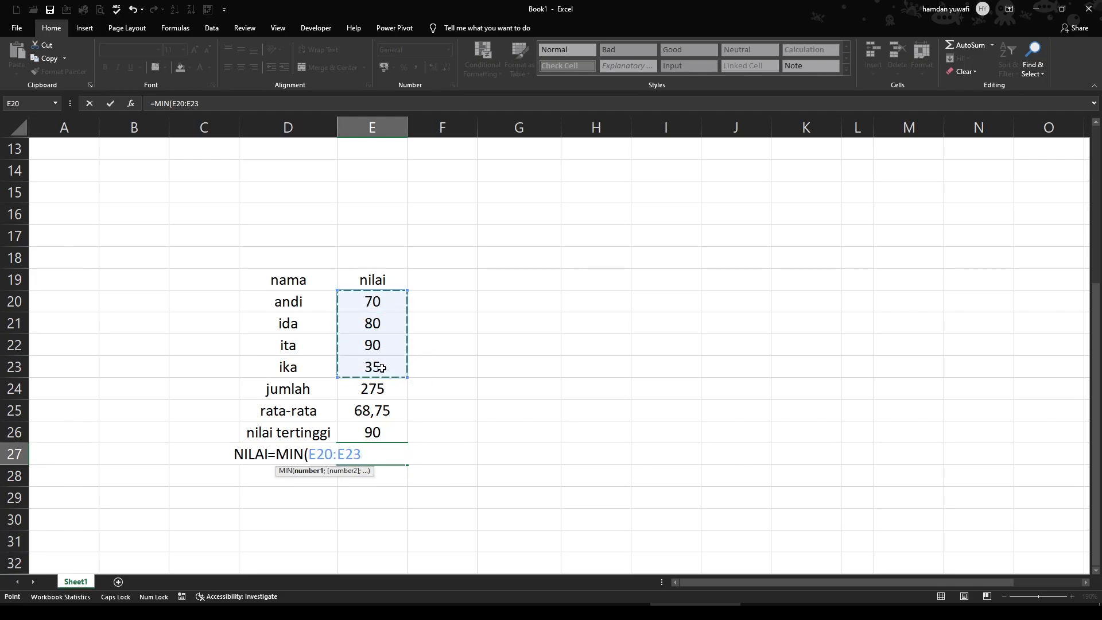
{"action": "key", "text": "Return"}
{"action": "left_click", "coordinate": [395, 453]}
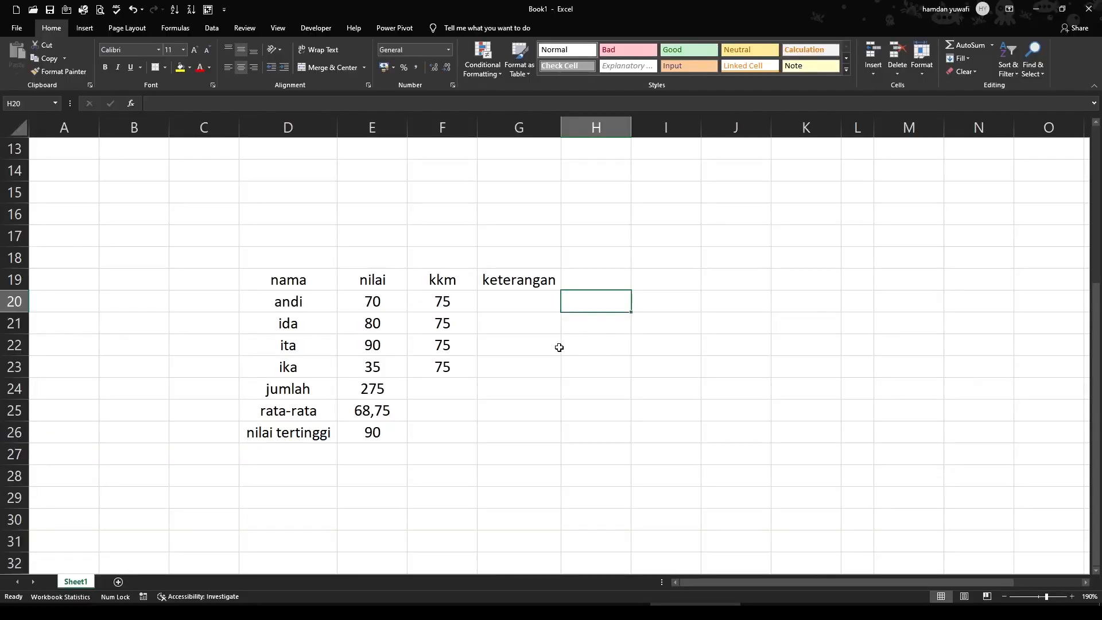
Begin an IF formula in G20 under keterangan that tests E20>=F20 and returns "LULUS" when true
{"action": "left_click", "coordinate": [598, 348]}
{"action": "left_click", "coordinate": [507, 305]}
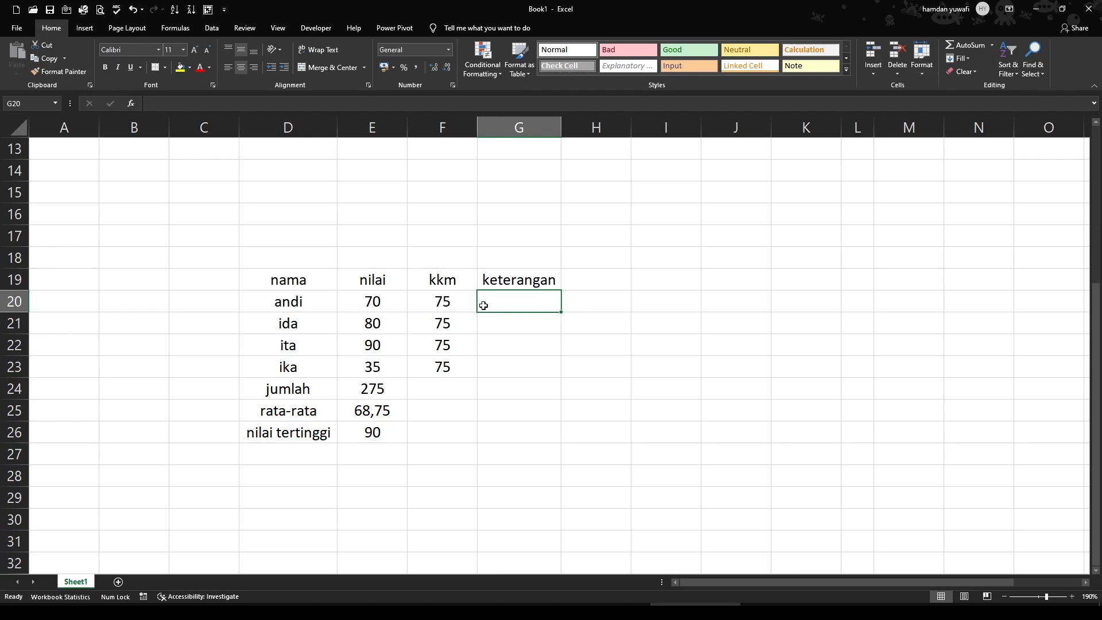
{"action": "type", "text": "="}
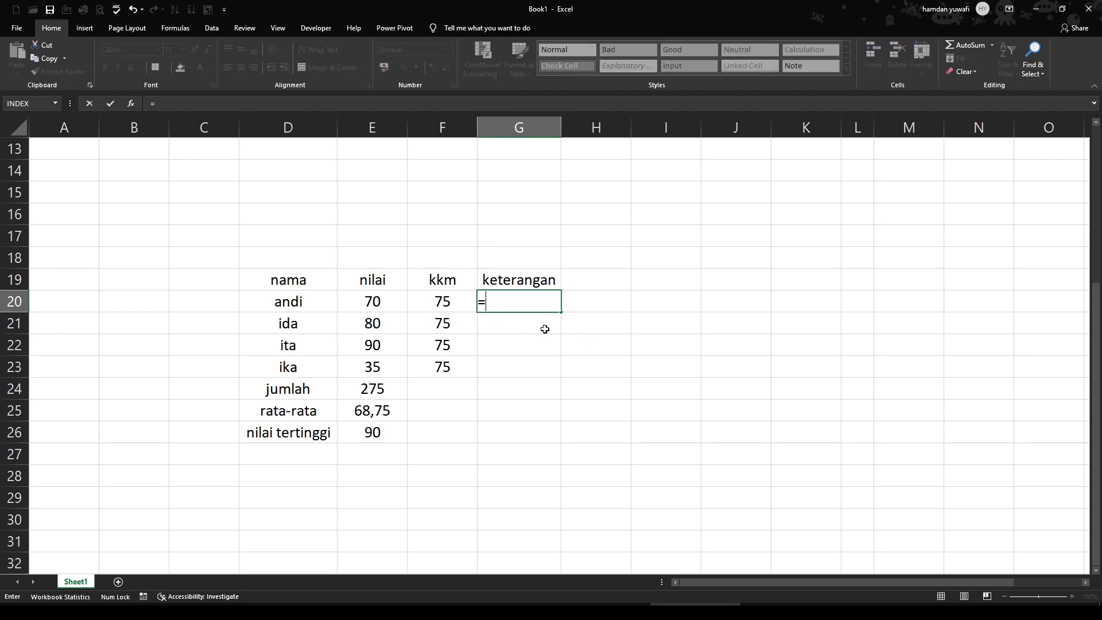
{"action": "type", "text": "if"}
{"action": "key", "text": "Tab"}
{"action": "key", "text": "Caps_Lock"}
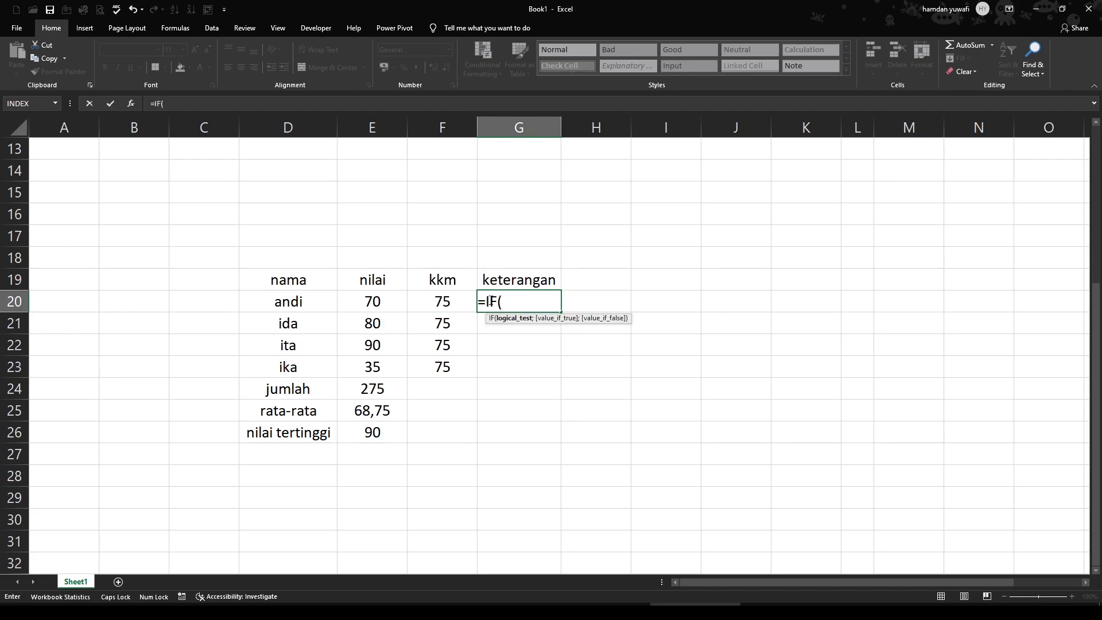
{"action": "left_click", "coordinate": [377, 300]}
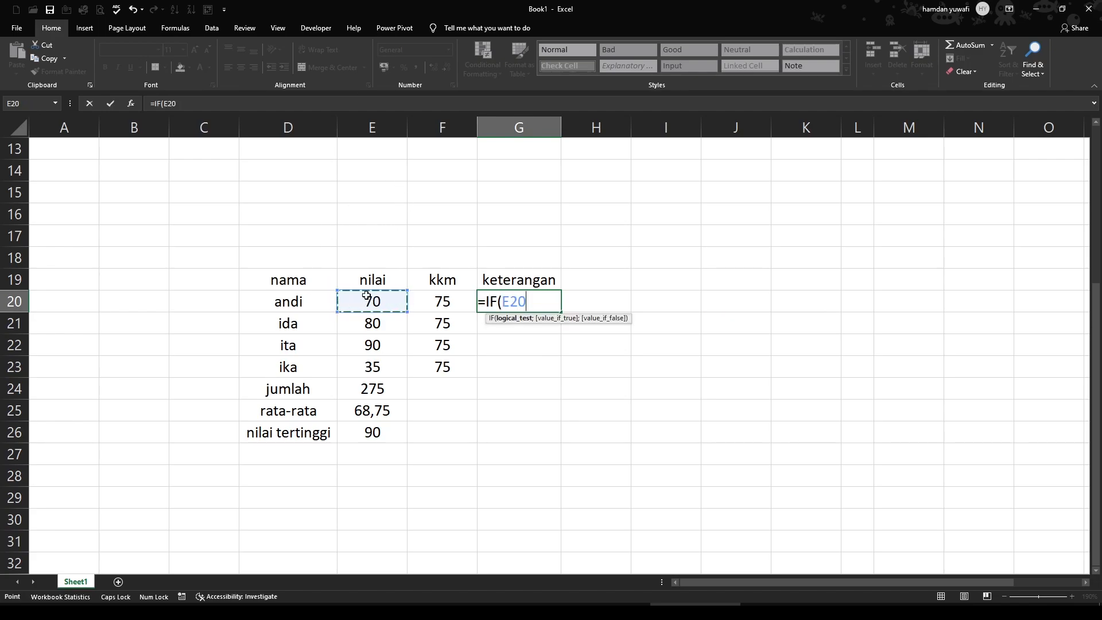
{"action": "left_click", "coordinate": [506, 304]}
{"action": "left_click", "coordinate": [449, 301]}
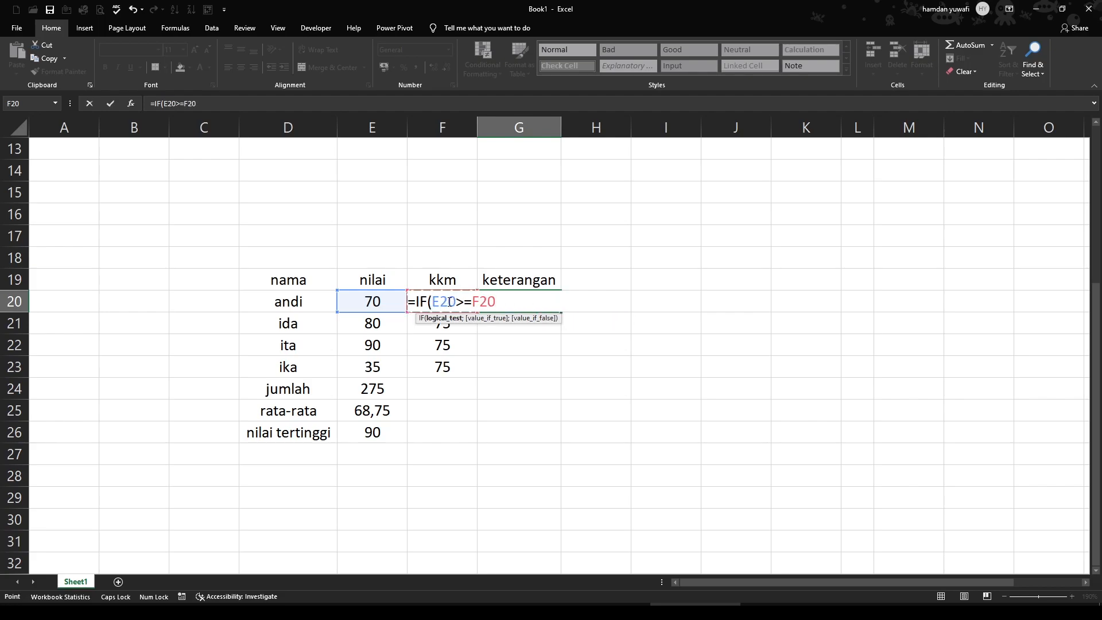
{"action": "type", "text": ";\"LULUS"}
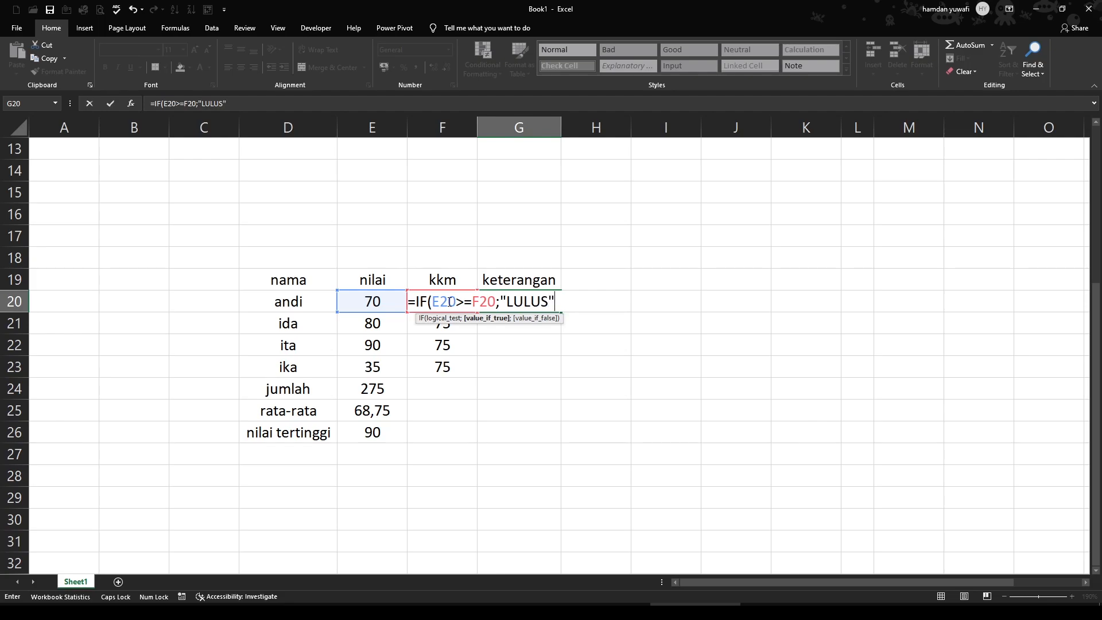
{"action": "type", "text": "\";IF("}
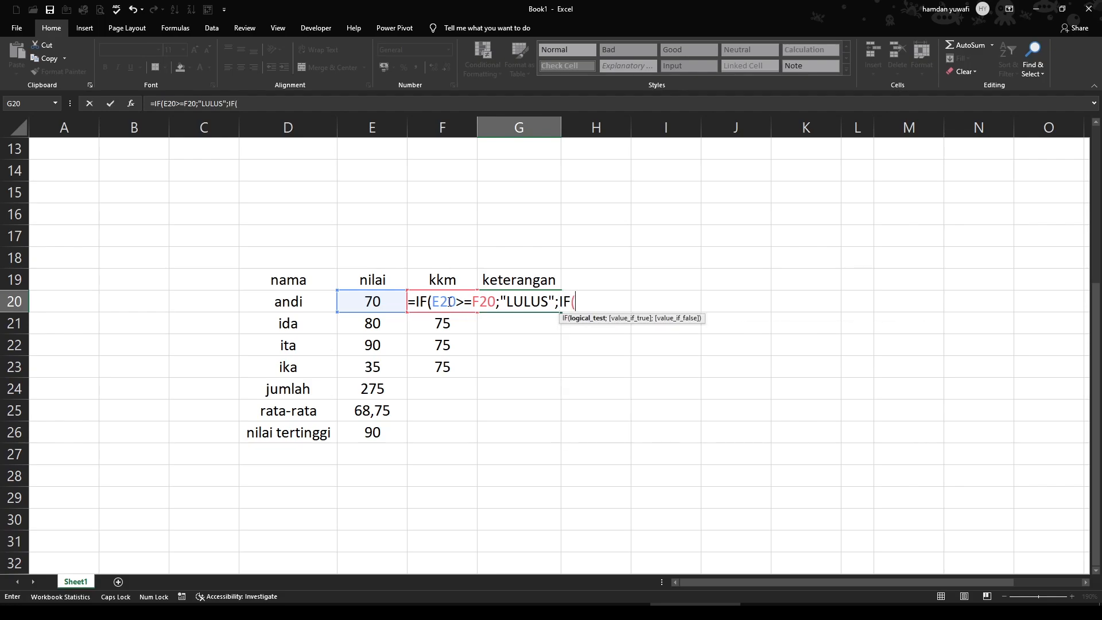
Complete the G20 formula with a nested IF that returns "GAGAL" when E20<=74, accepting the proposed closing-parenthesis correction
{"action": "left_click", "coordinate": [374, 302]}
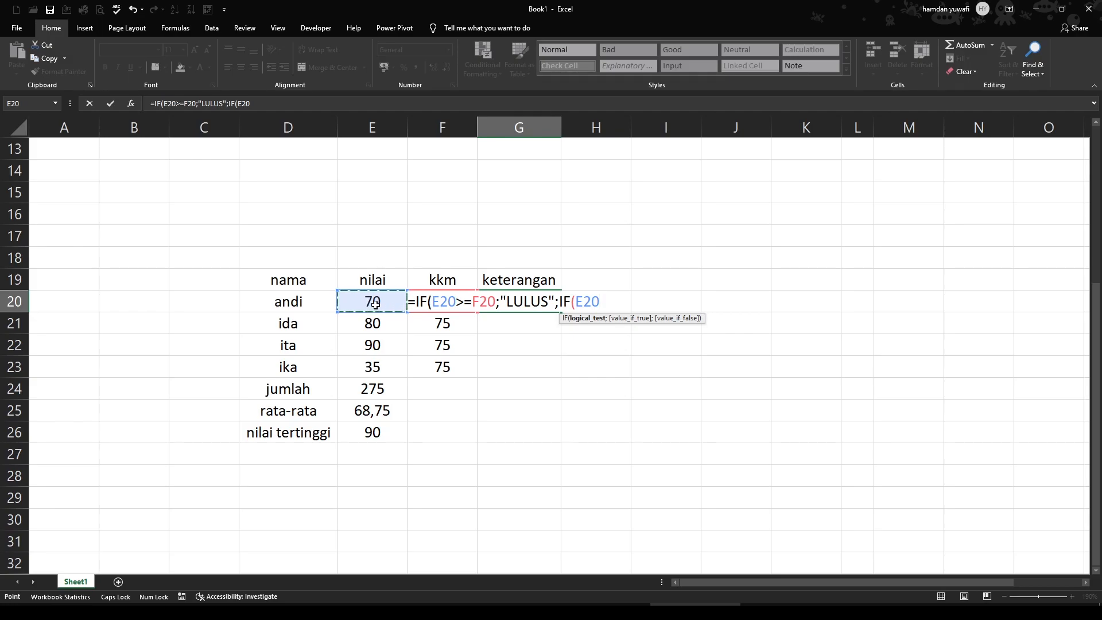
{"action": "type", "text": "<=74"}
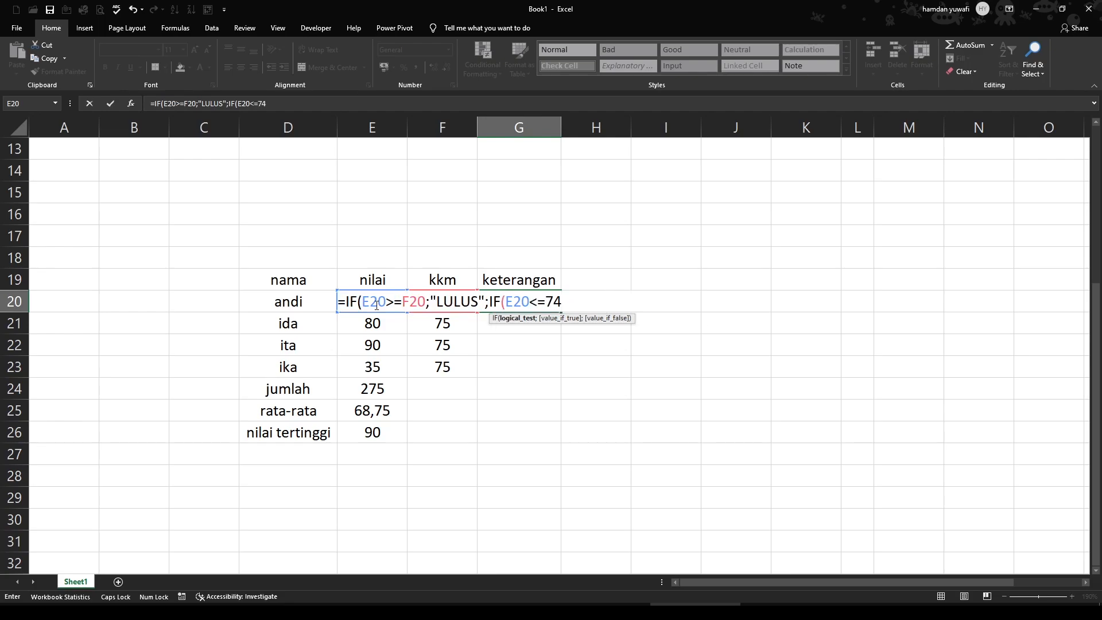
{"action": "type", "text": ";\"TID"}
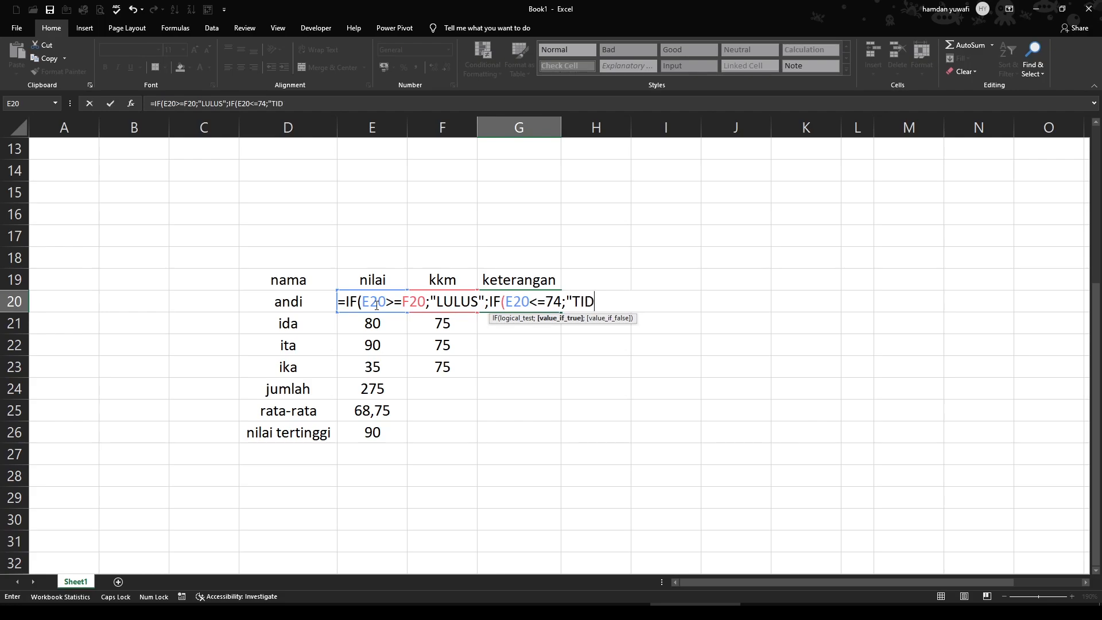
{"action": "key", "text": "BackSpace"}
{"action": "key", "text": "BackSpace"}
{"action": "type", "text": "GAGAL\""}
{"action": "key", "text": "Return"}
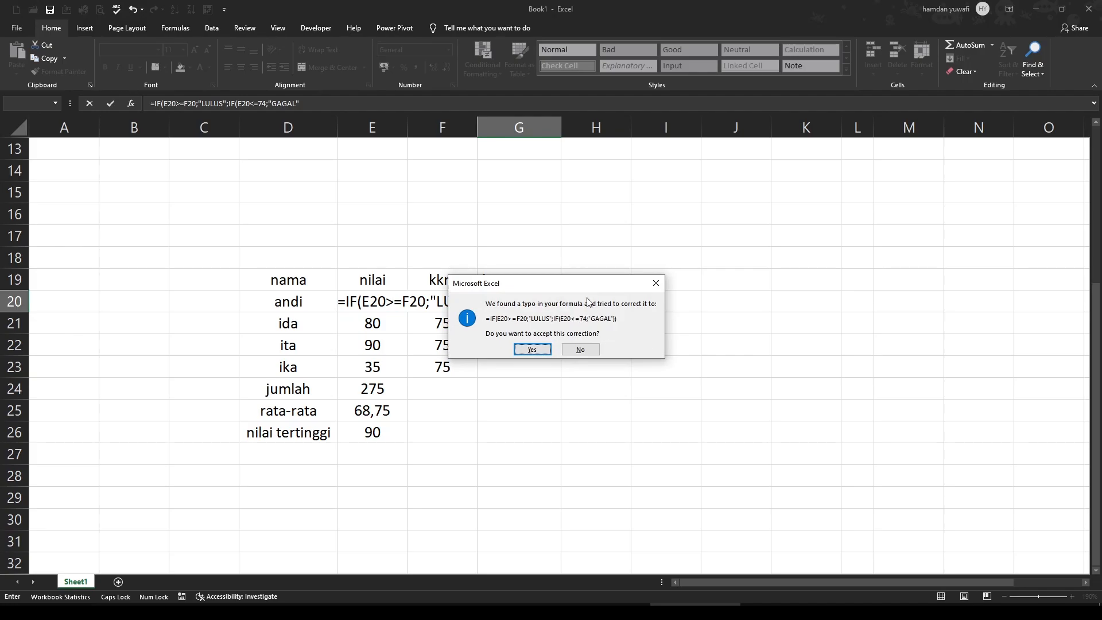
{"action": "left_click", "coordinate": [532, 350]}
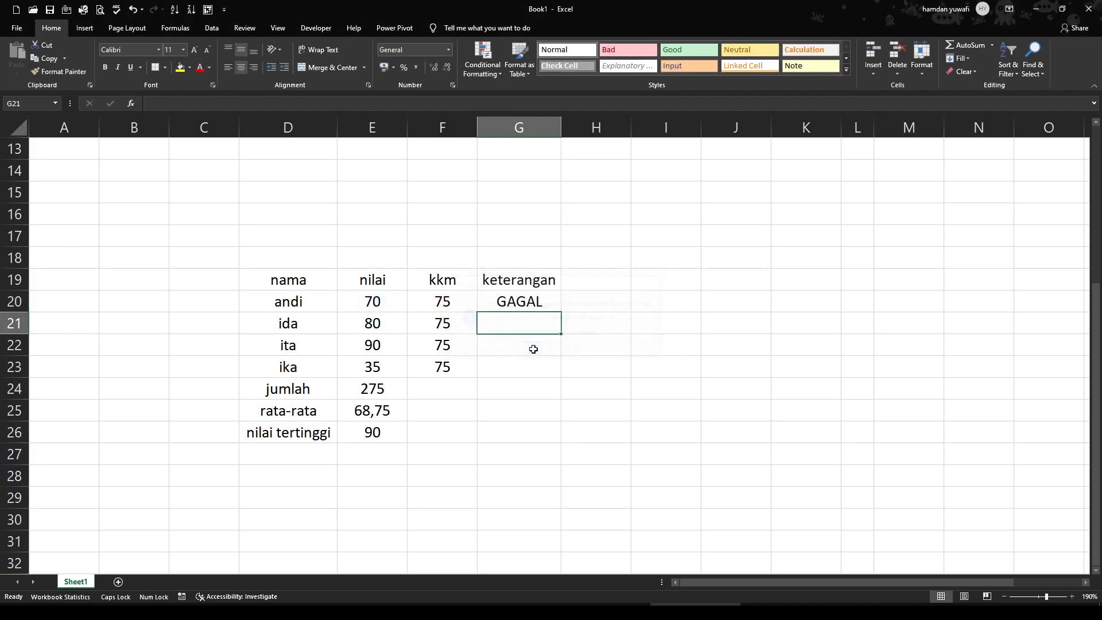
Fill the keterangan formula from G20 down through G23
{"action": "left_click", "coordinate": [523, 304]}
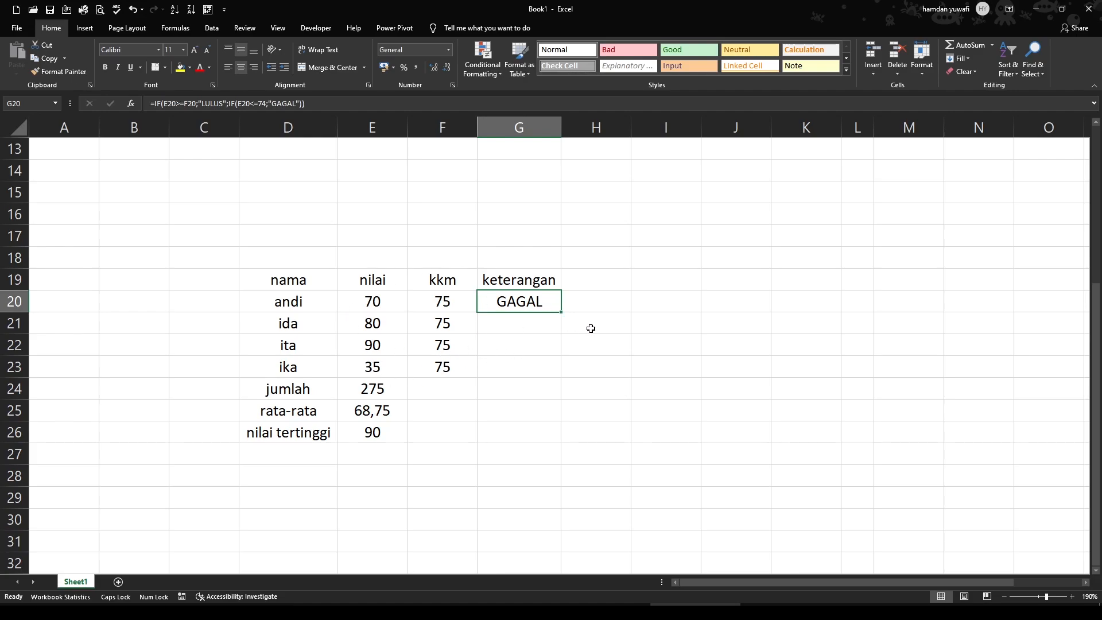
{"action": "left_click_drag", "start_coordinate": [561, 312], "coordinate": [561, 376]}
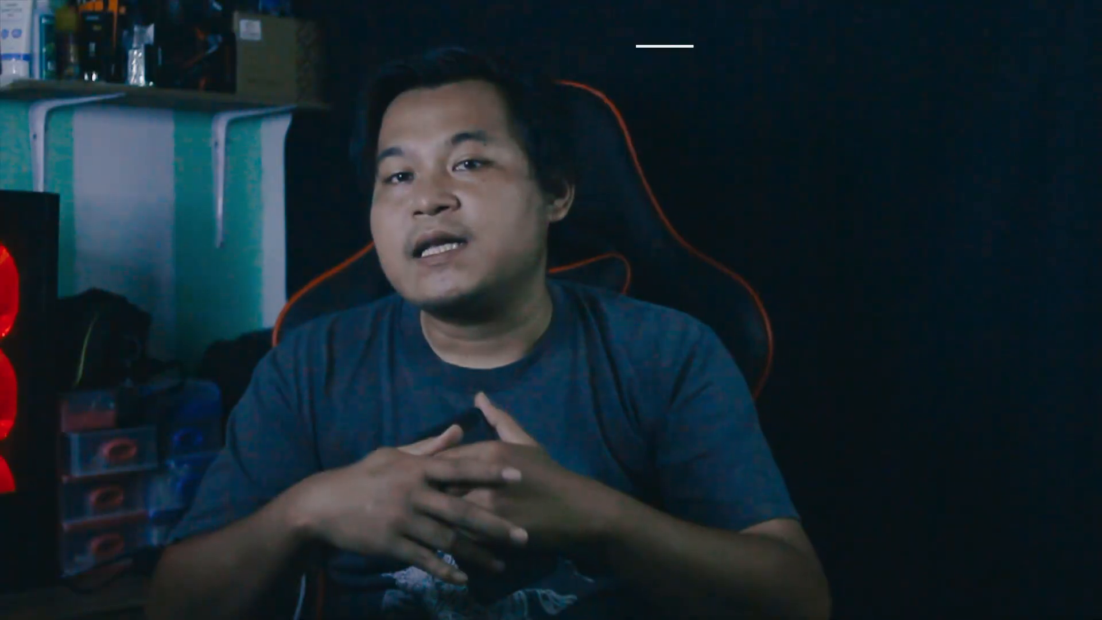
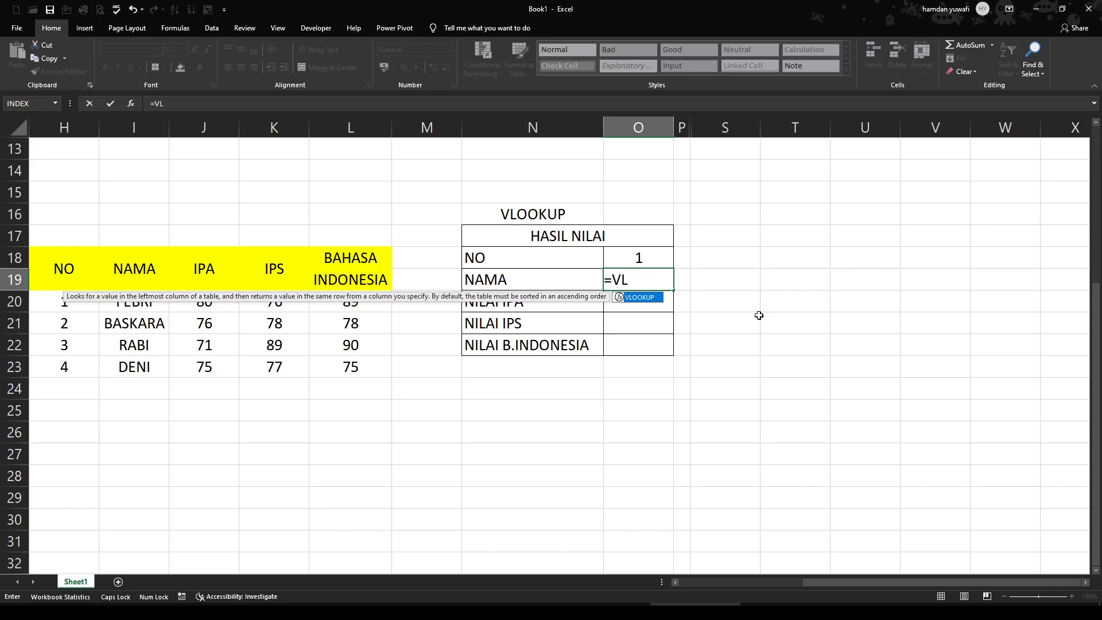
Complete the NAMA formula in O19 as =VLOOKUP(O18;H20:L23;2;FALSE)
{"action": "key", "text": "Tab"}
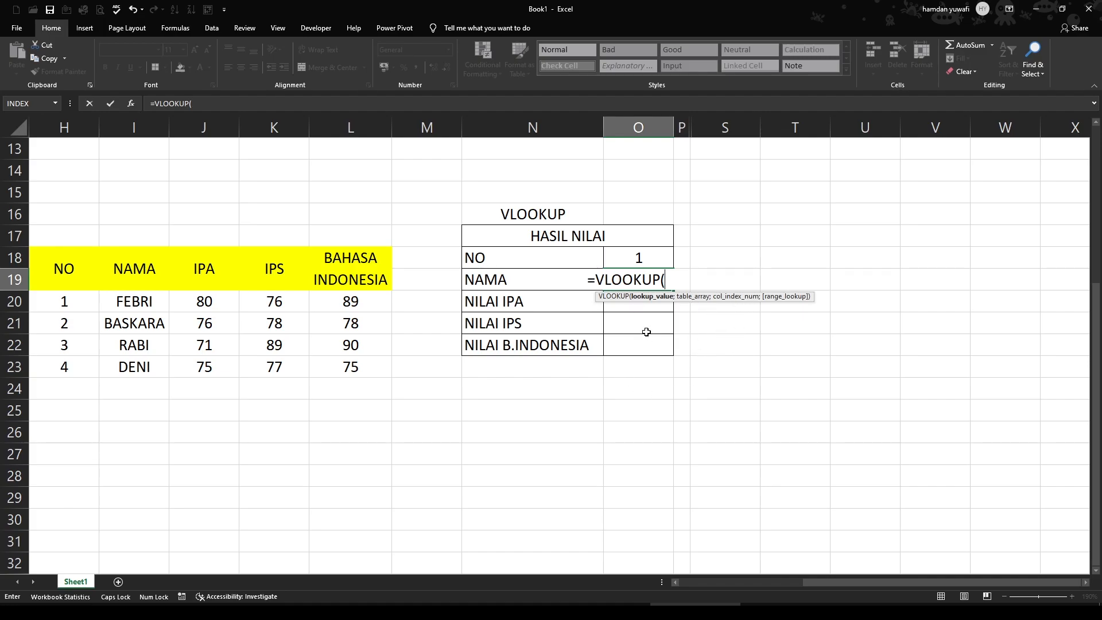
{"action": "left_click", "coordinate": [644, 259]}
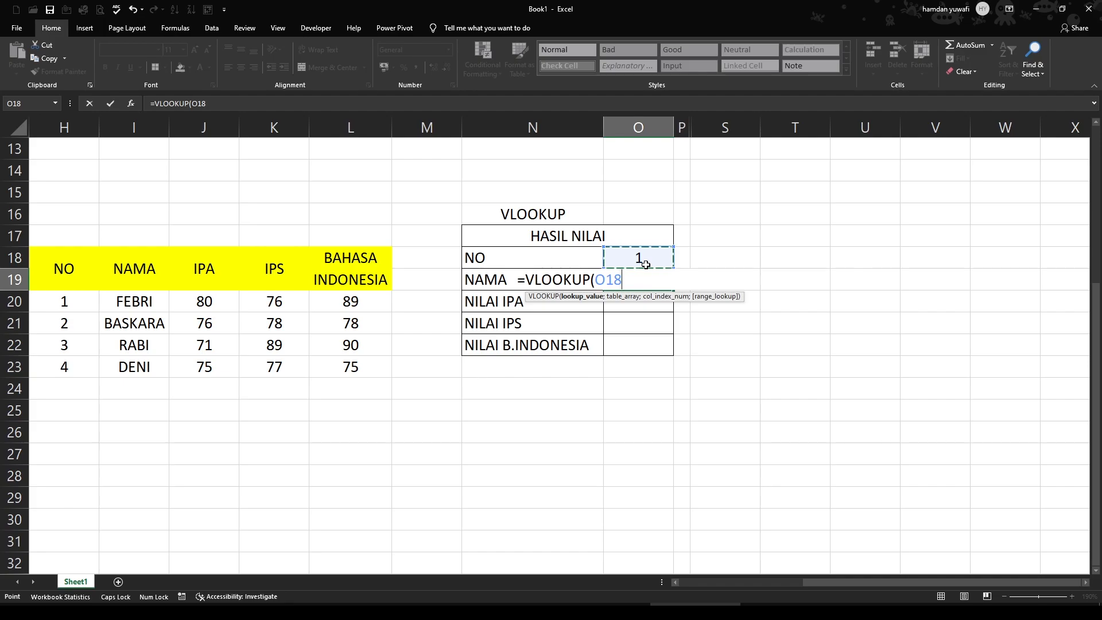
{"action": "type", "text": ";"}
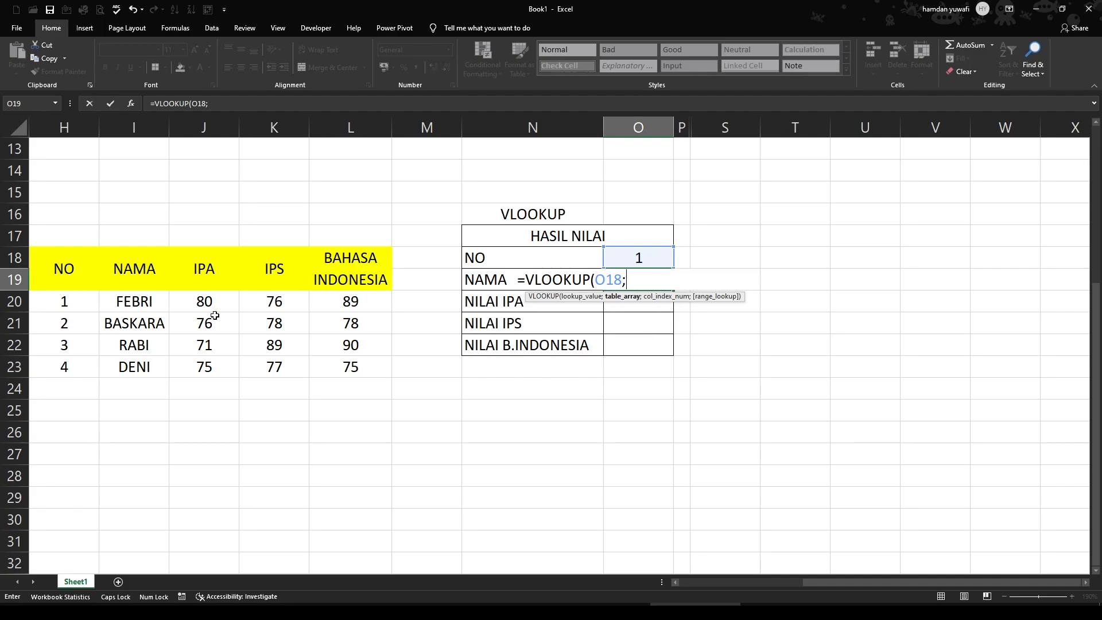
{"action": "left_click_drag", "start_coordinate": [69, 299], "coordinate": [348, 369]}
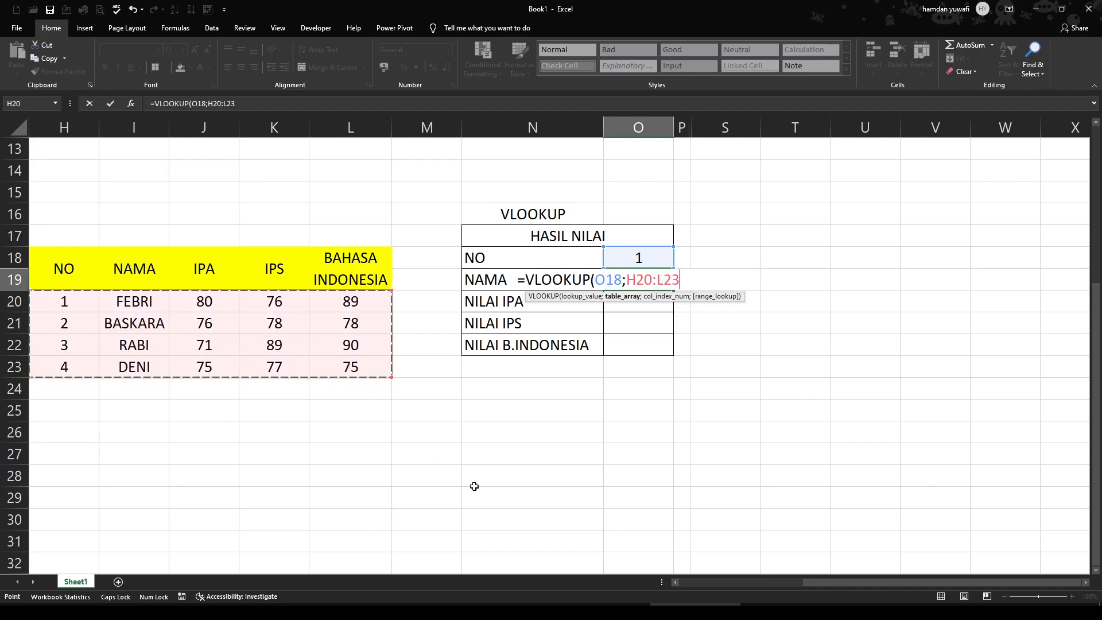
{"action": "type", "text": ";2"}
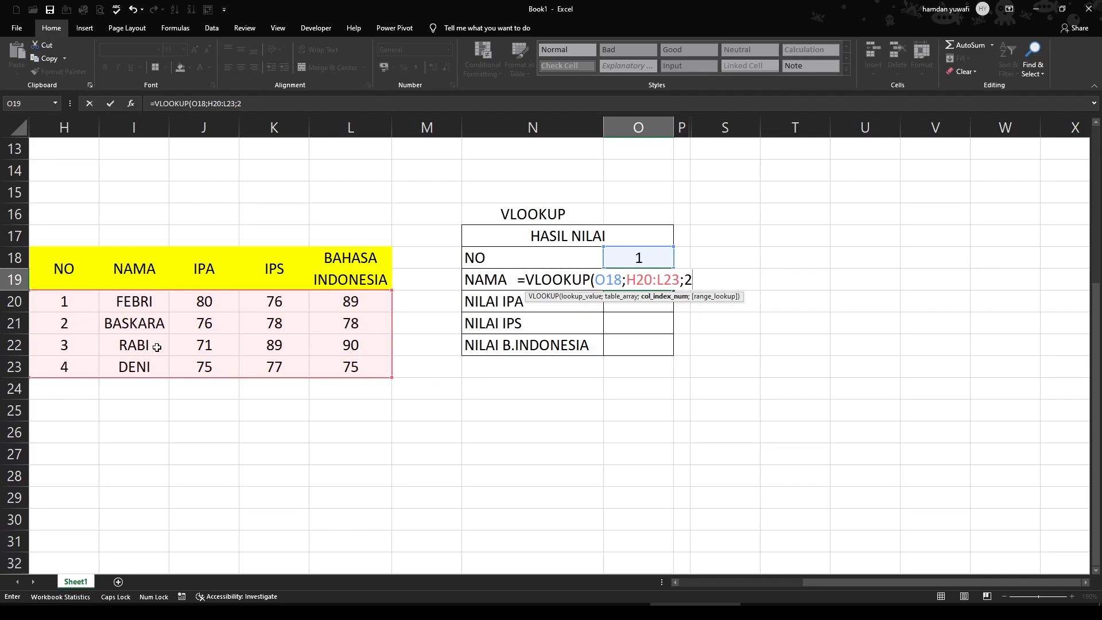
{"action": "type", "text": ";"}
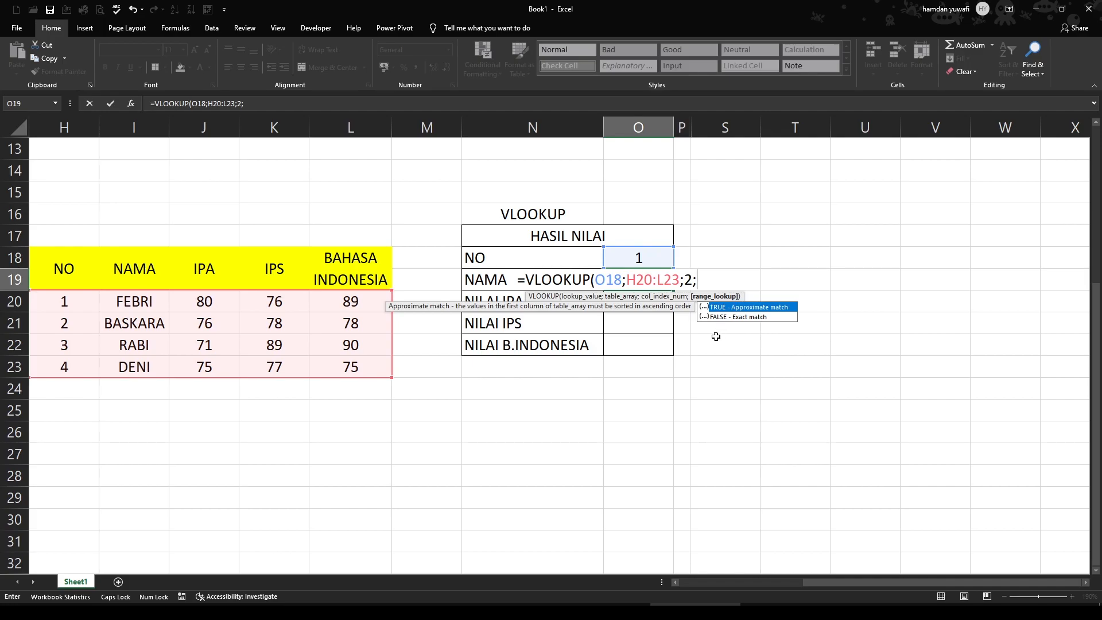
{"action": "type", "text": "FALSE)"}
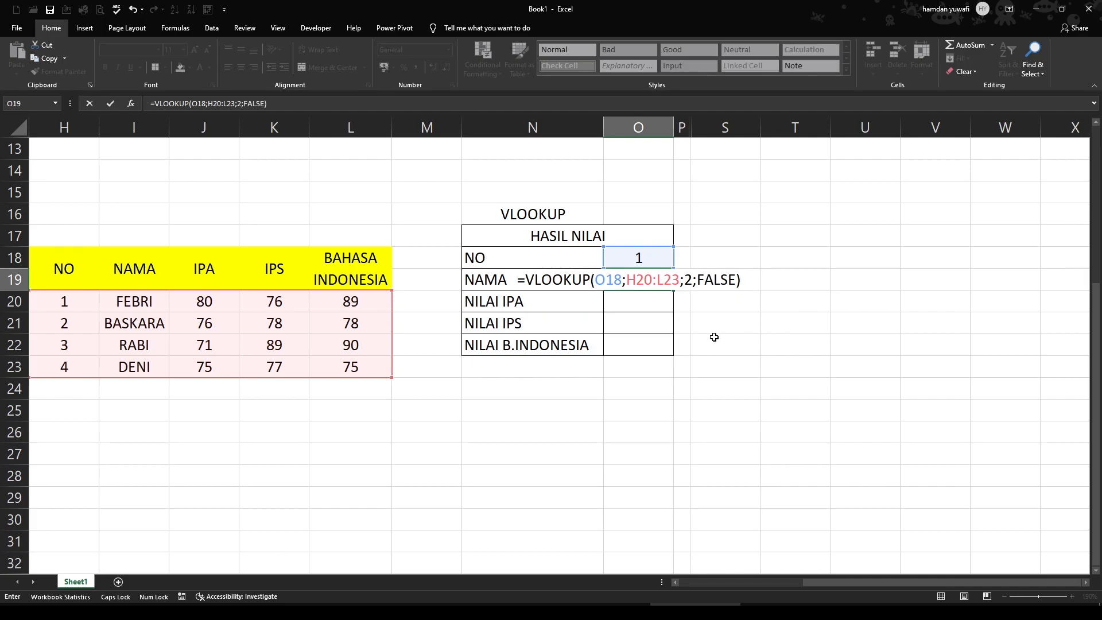
{"action": "key", "text": "Return"}
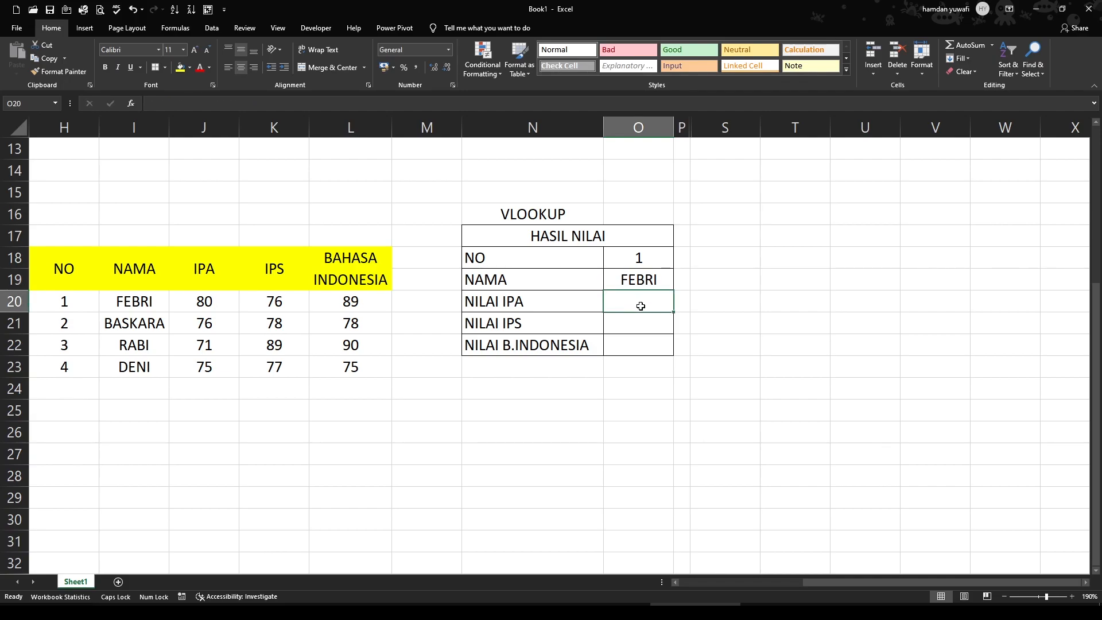
Enter the formula =VLOOKUP(O18;H20:L23;3;FALSE) in O20 to look up NILAI IPA
{"action": "type", "text": "=VLO"}
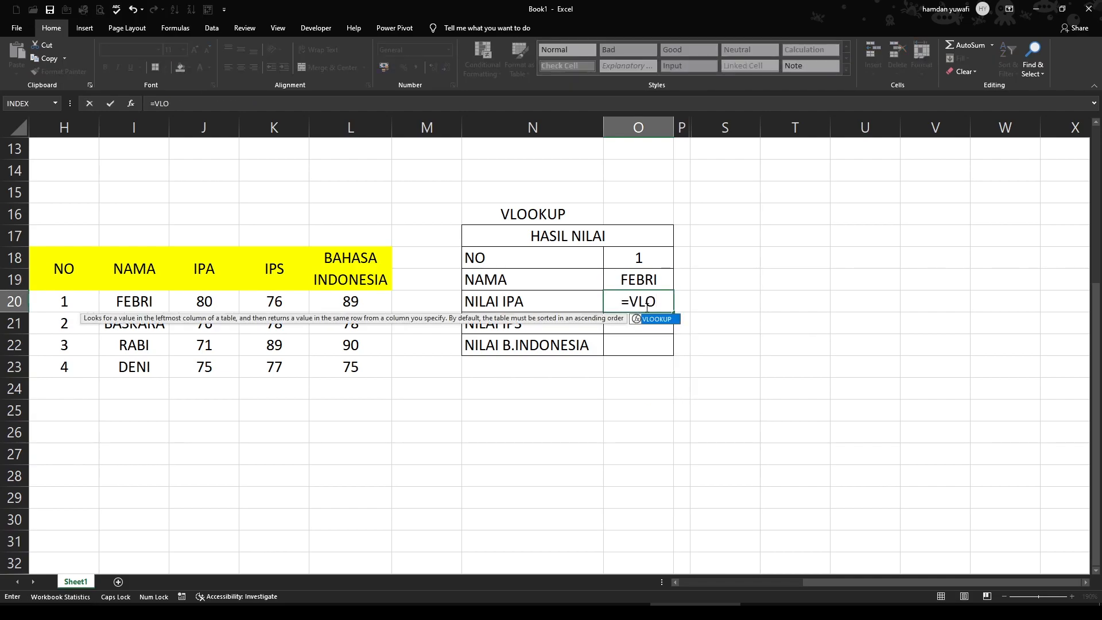
{"action": "key", "text": "Tab"}
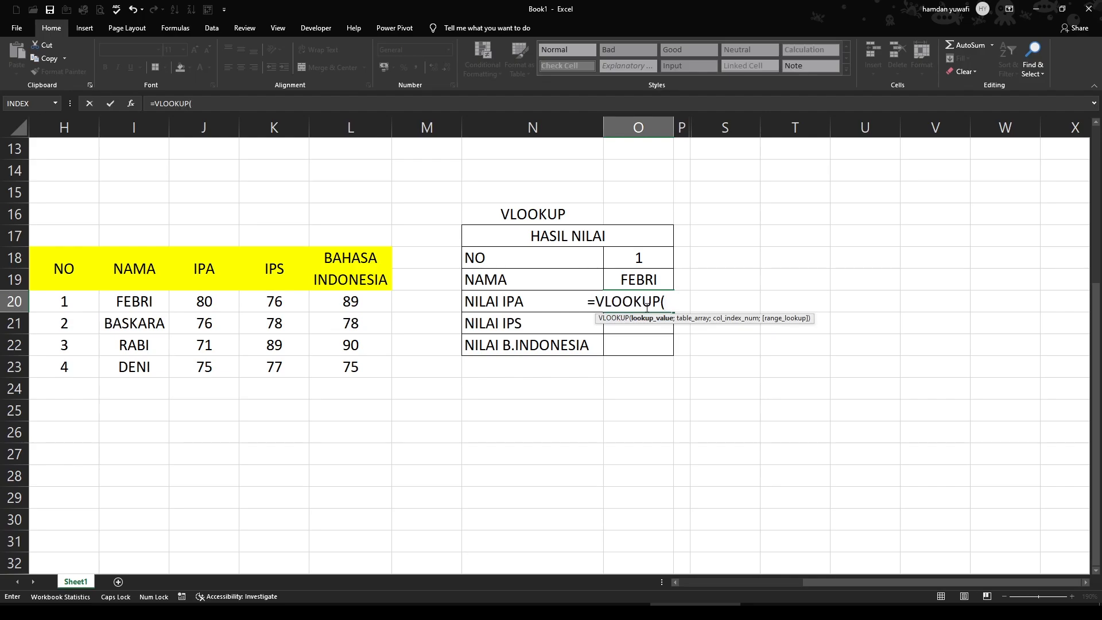
{"action": "left_click", "coordinate": [645, 254]}
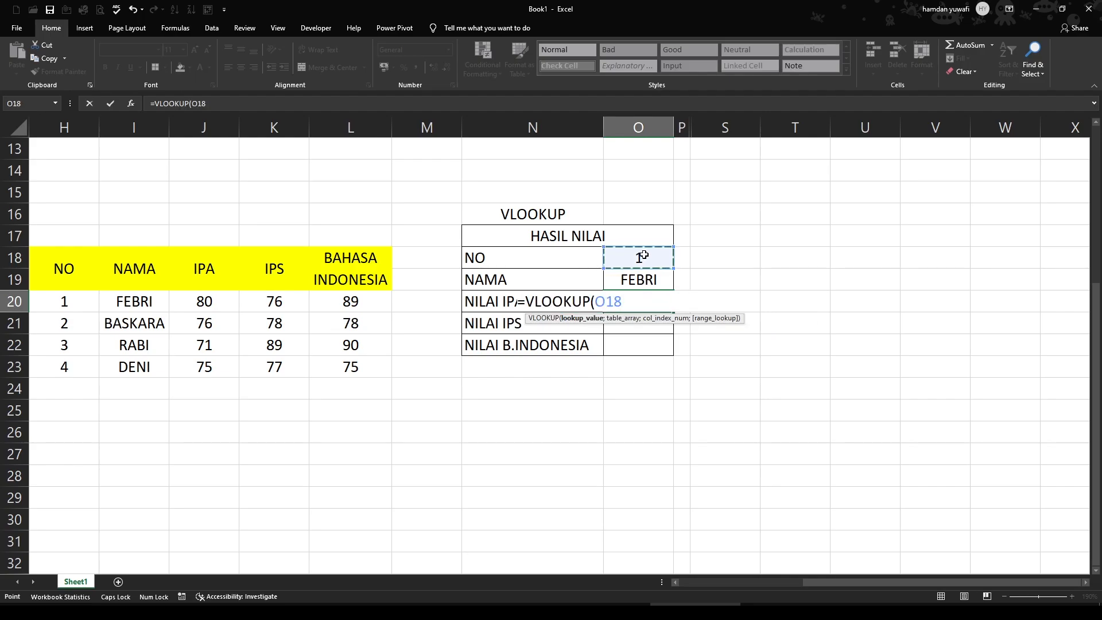
{"action": "key", "text": "F8"}
{"action": "key", "text": "BackSpace"}
{"action": "key", "text": "BackSpace"}
{"action": "key", "text": "BackSpace"}
{"action": "key", "text": "BackSpace"}
{"action": "type", "text": ";"}
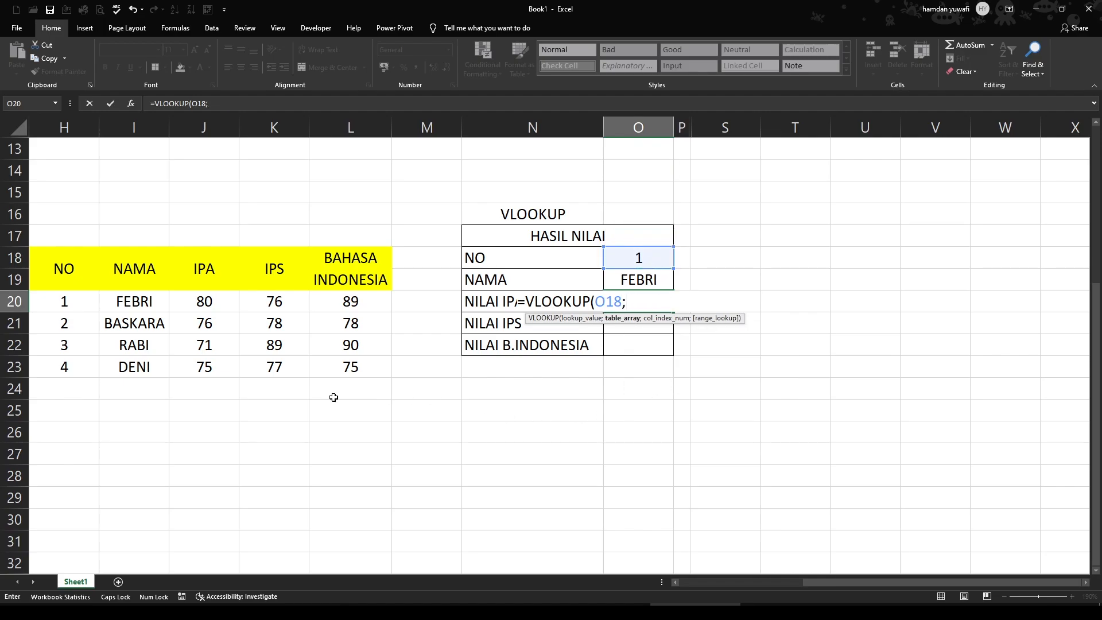
{"action": "left_click_drag", "start_coordinate": [63, 301], "coordinate": [347, 368]}
{"action": "type", "text": ";"}
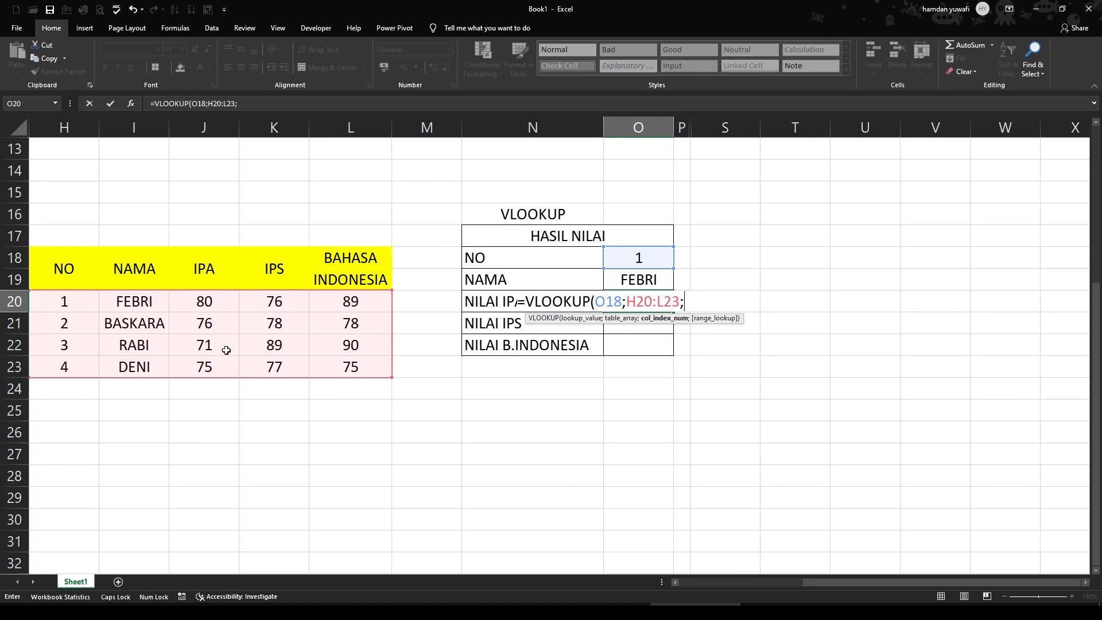
{"action": "type", "text": "3;"}
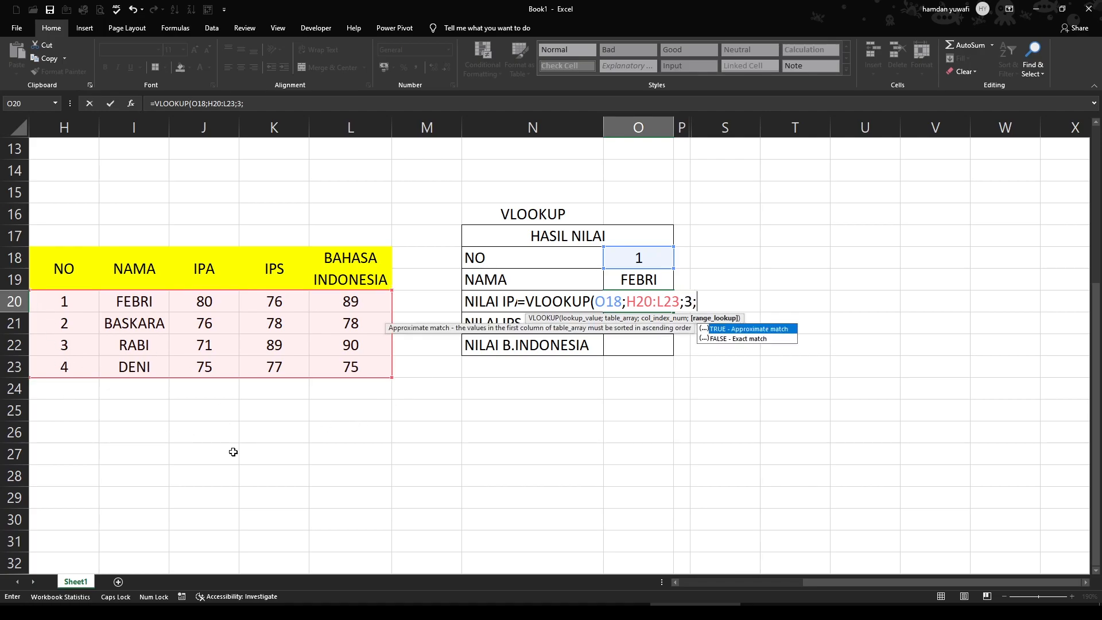
{"action": "type", "text": "FALSE)"}
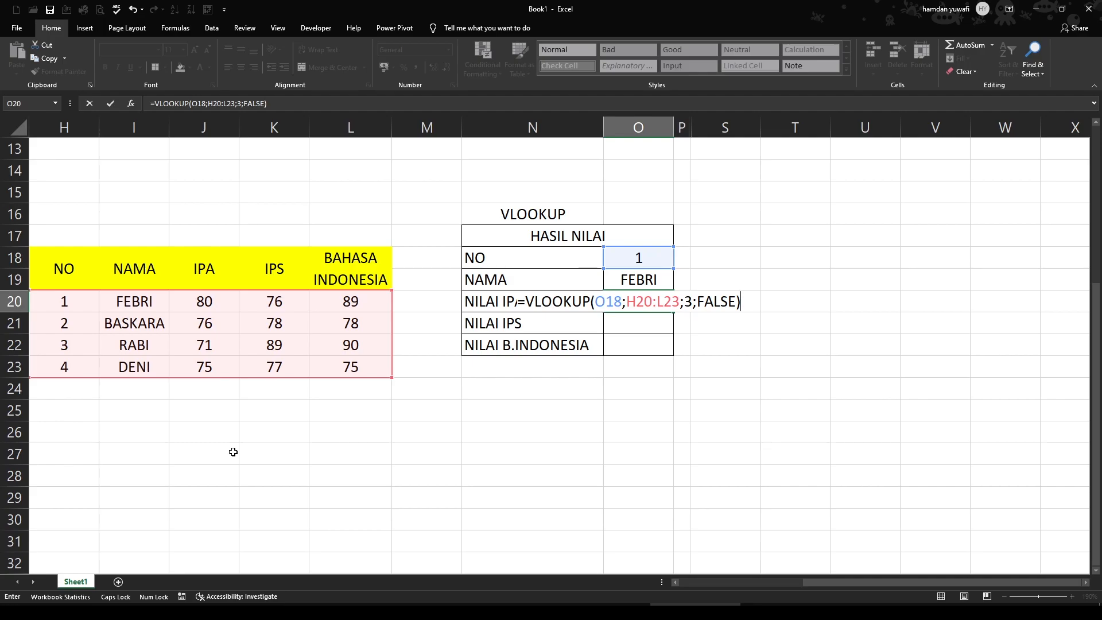
{"action": "key", "text": "Return"}
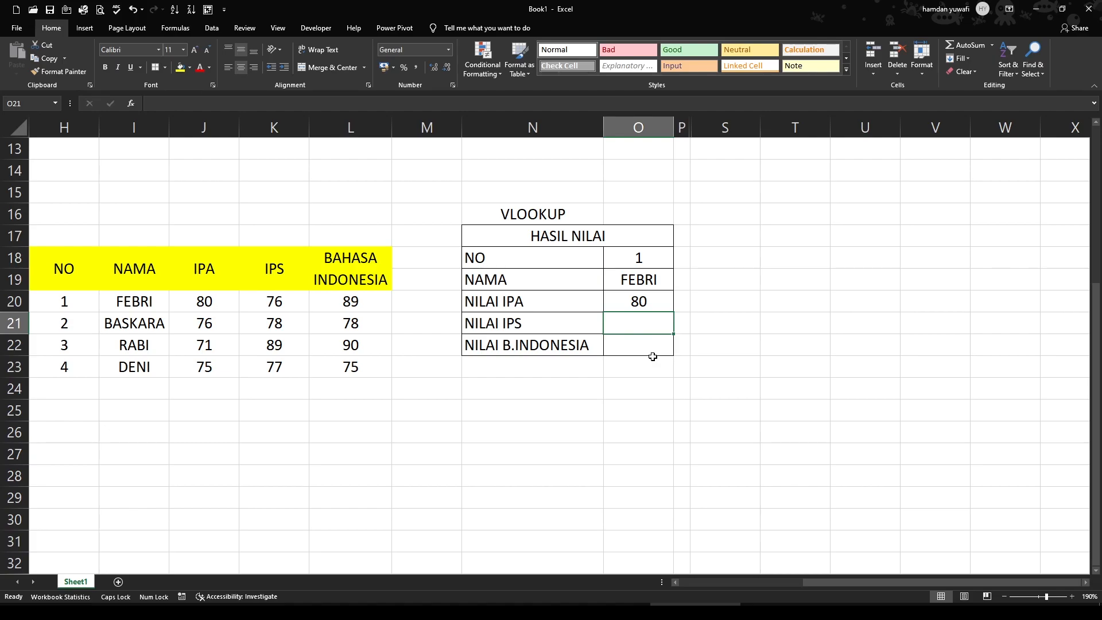
Enter the formula =VLOOKUP(O18;H20:L23;4;FALSE) in O21 to look up NILAI IPS
{"action": "type", "text": "=VL"}
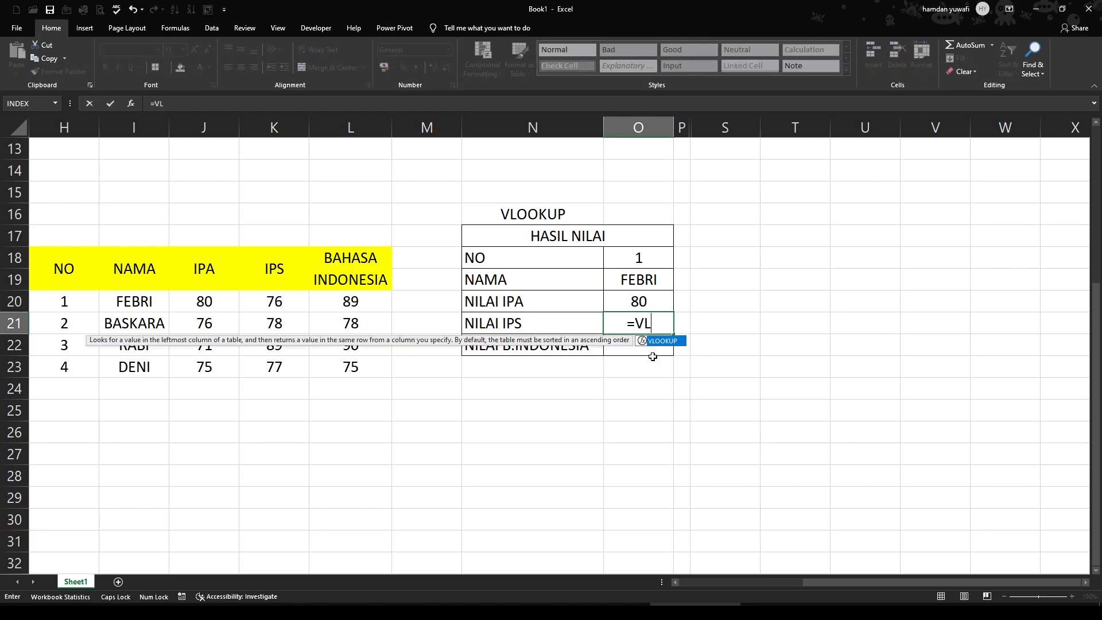
{"action": "key", "text": "Tab"}
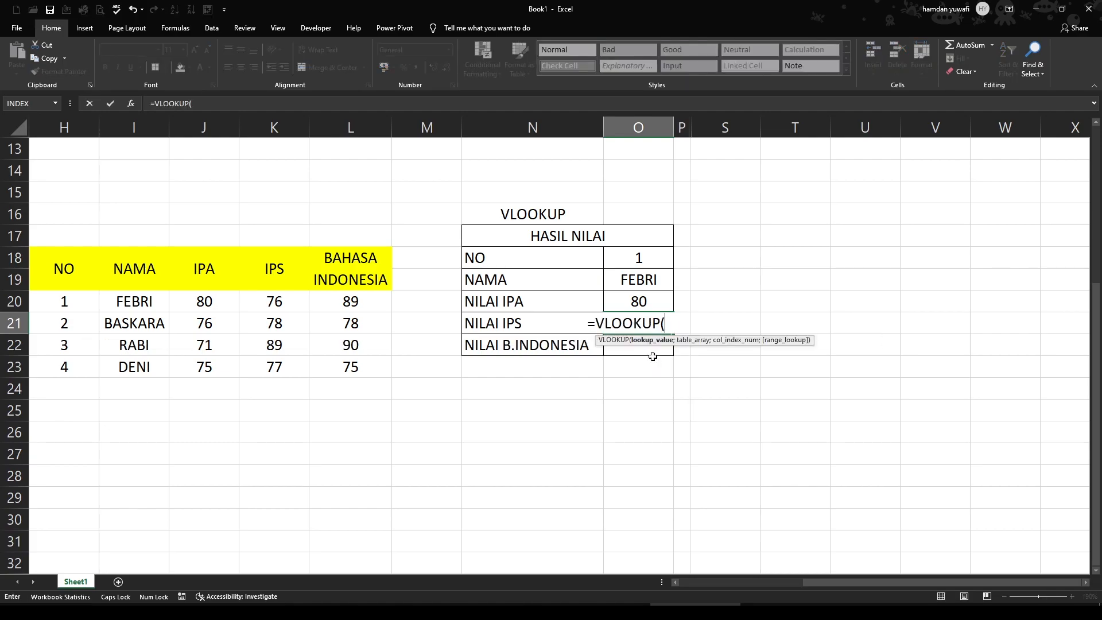
{"action": "left_click", "coordinate": [635, 254]}
{"action": "type", "text": ";"}
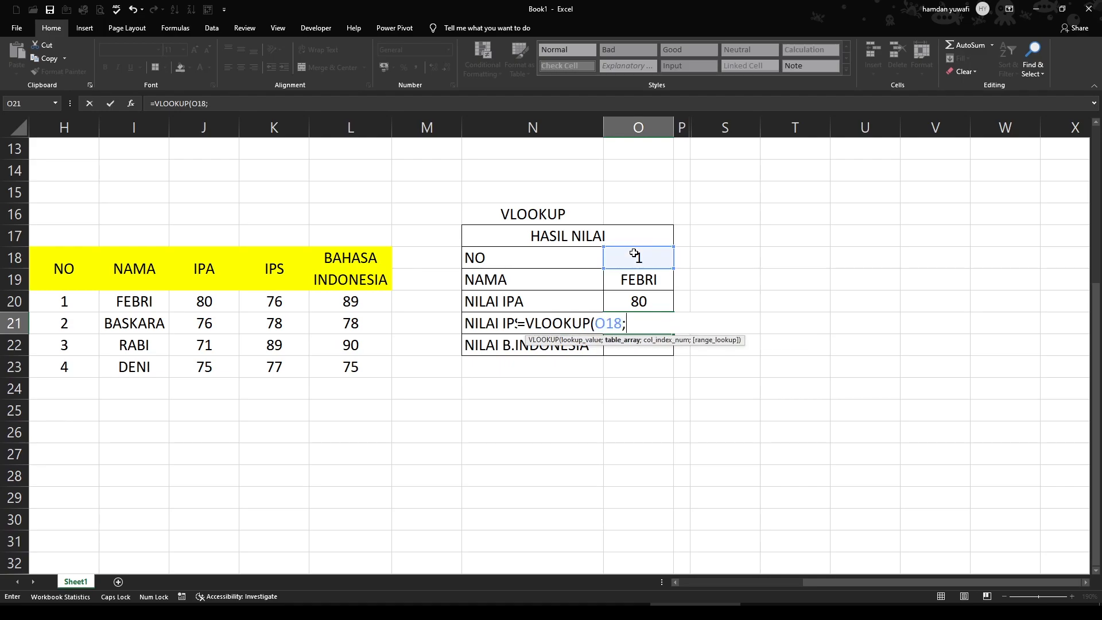
{"action": "left_click_drag", "start_coordinate": [72, 301], "coordinate": [339, 369]}
{"action": "type", "text": ";"}
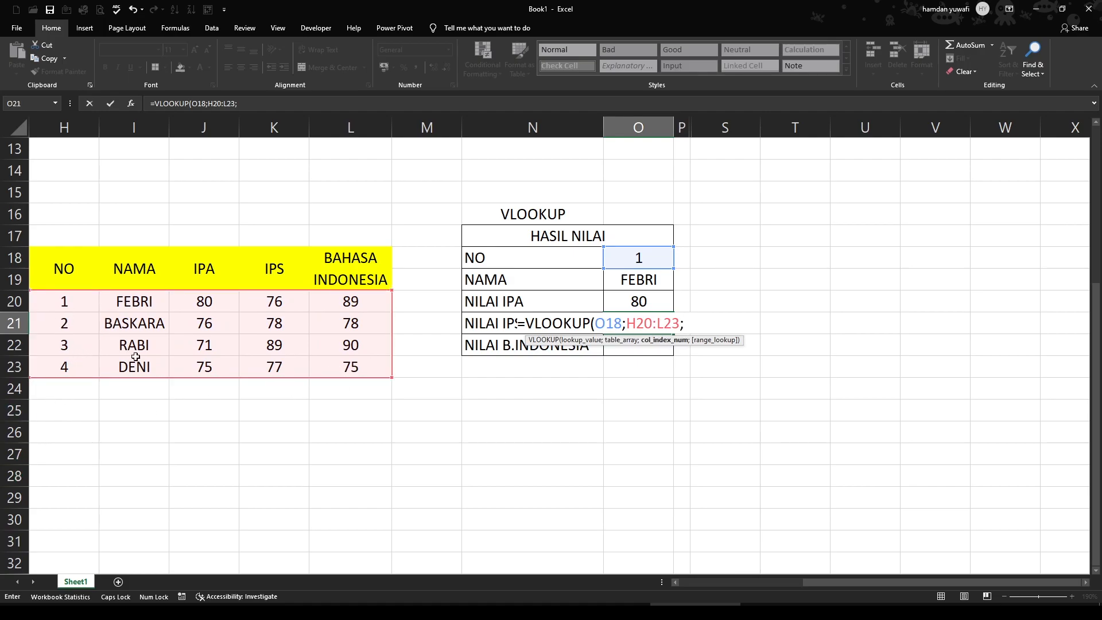
{"action": "type", "text": "4;"}
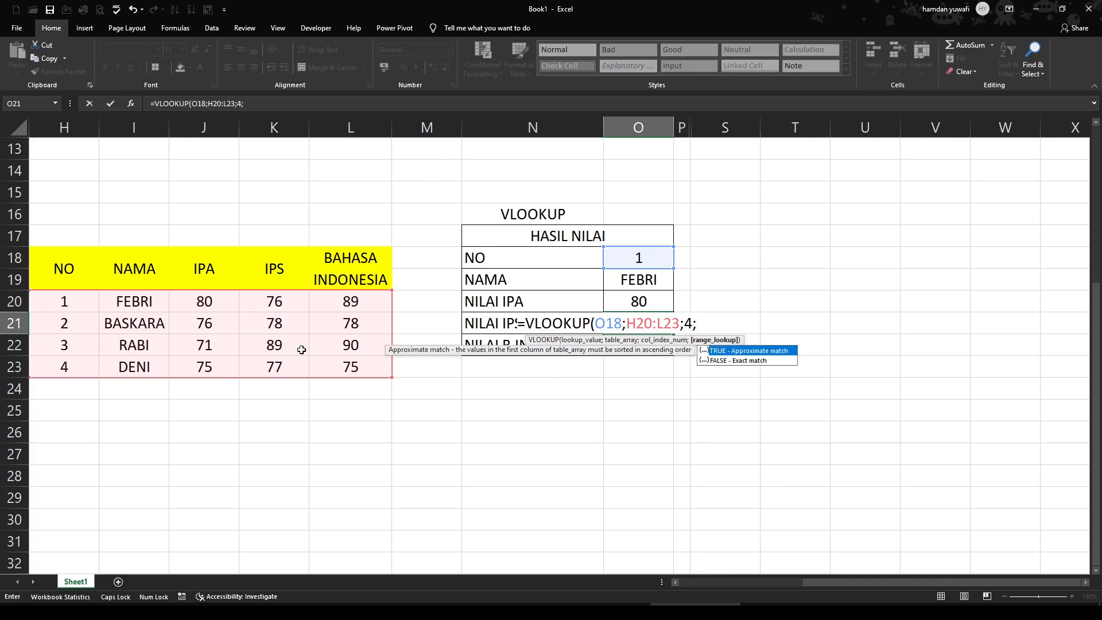
{"action": "type", "text": "FALSE)"}
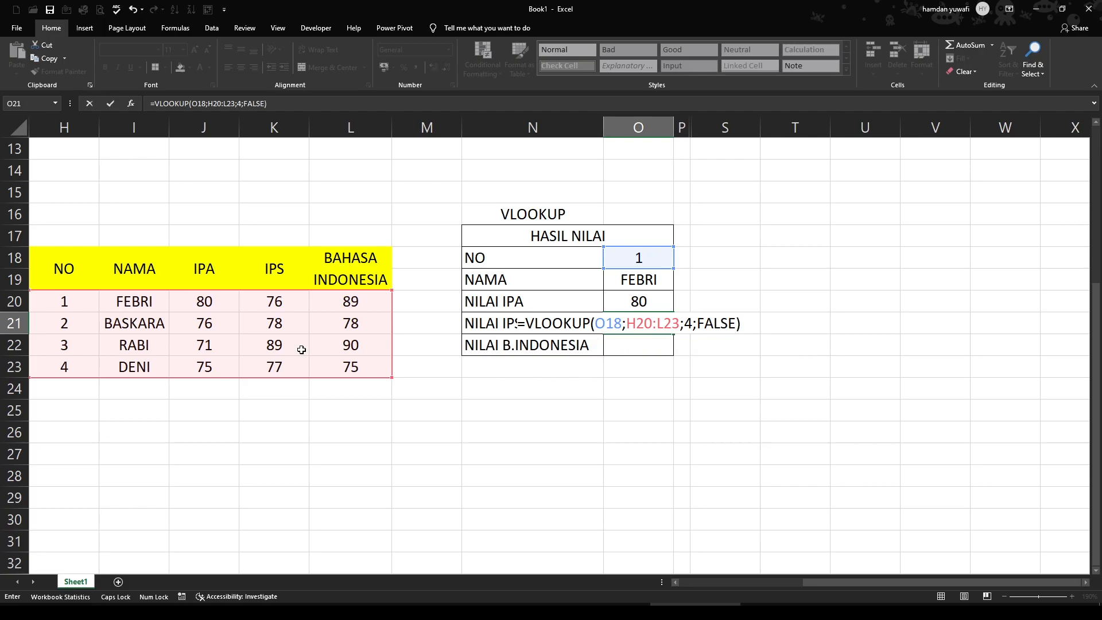
{"action": "key", "text": "Return"}
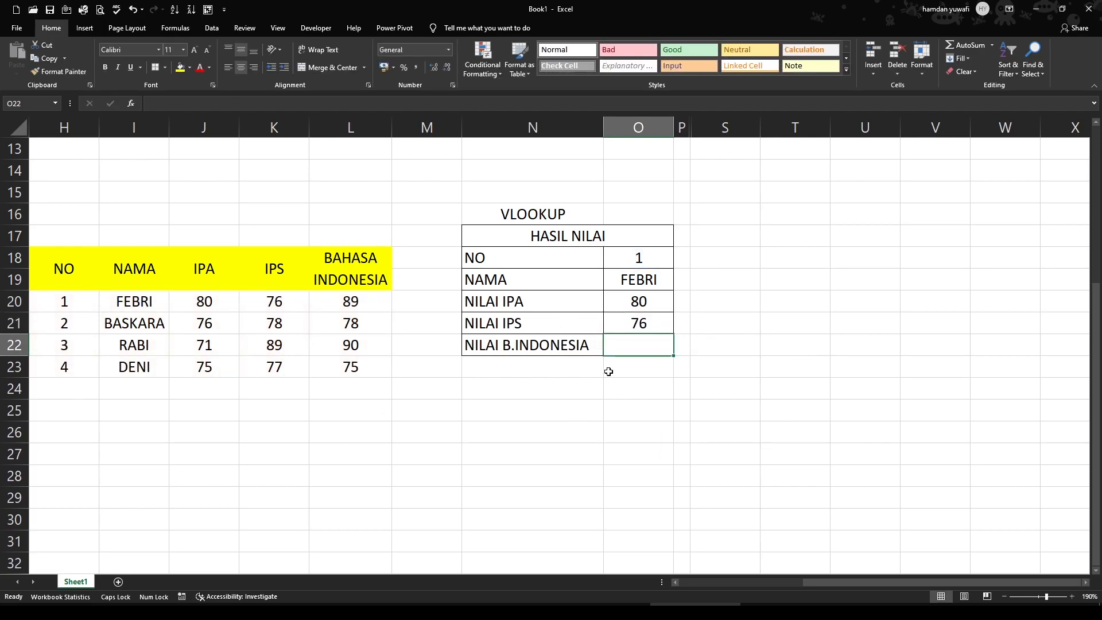
Enter the formula =VLOOKUP(O18;H20:L23;5;FALSE) in O22 to look up NILAI B.INDONESIA
{"action": "type", "text": "=VLO"}
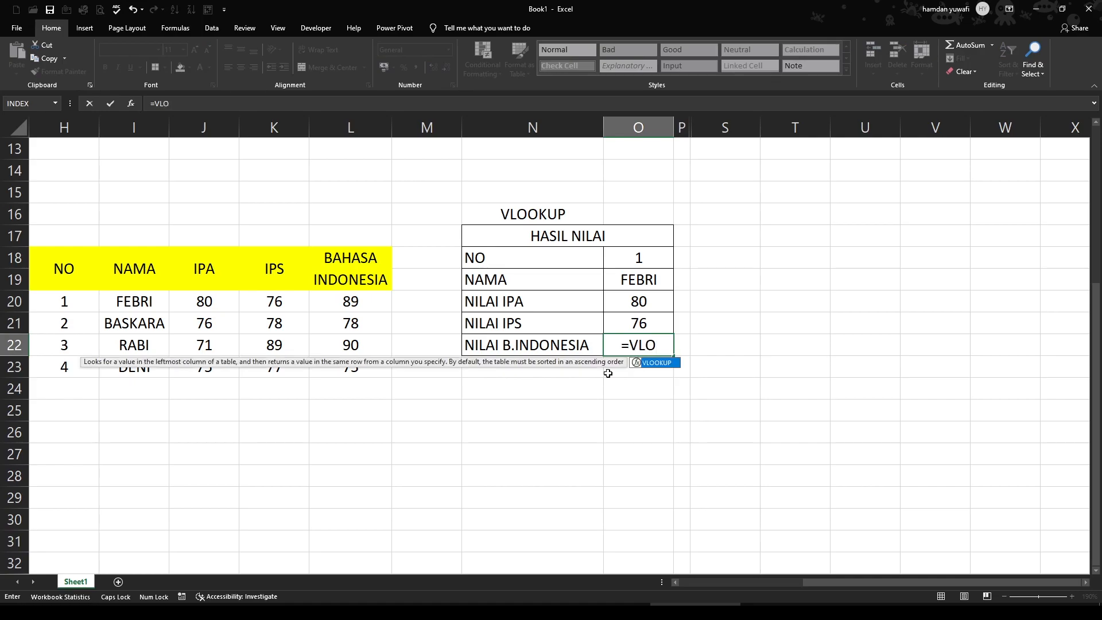
{"action": "key", "text": "Tab"}
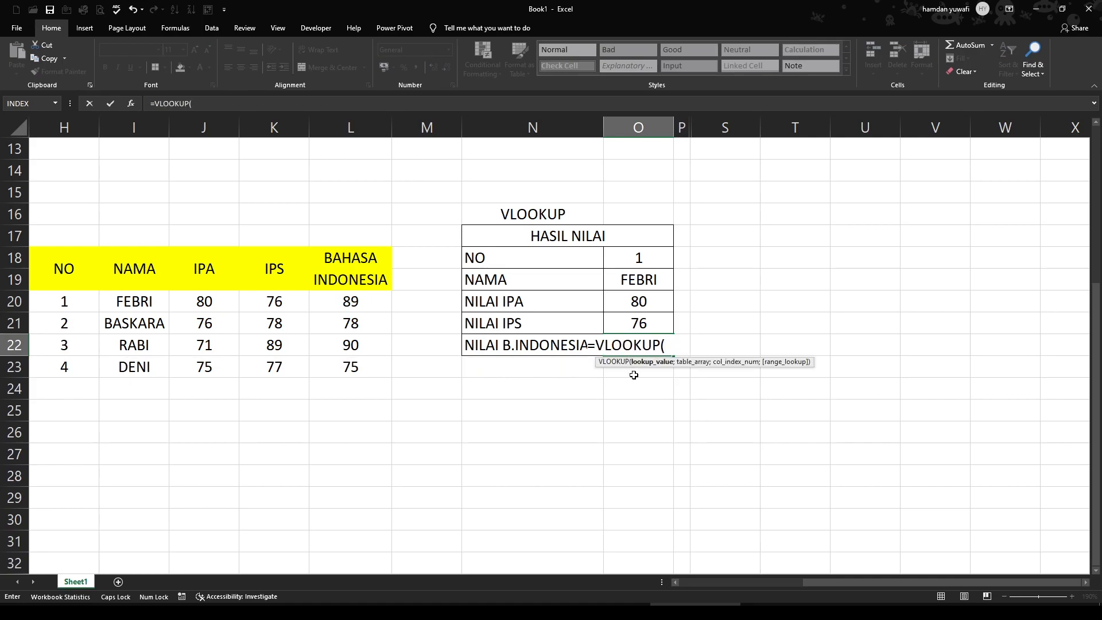
{"action": "left_click", "coordinate": [645, 261]}
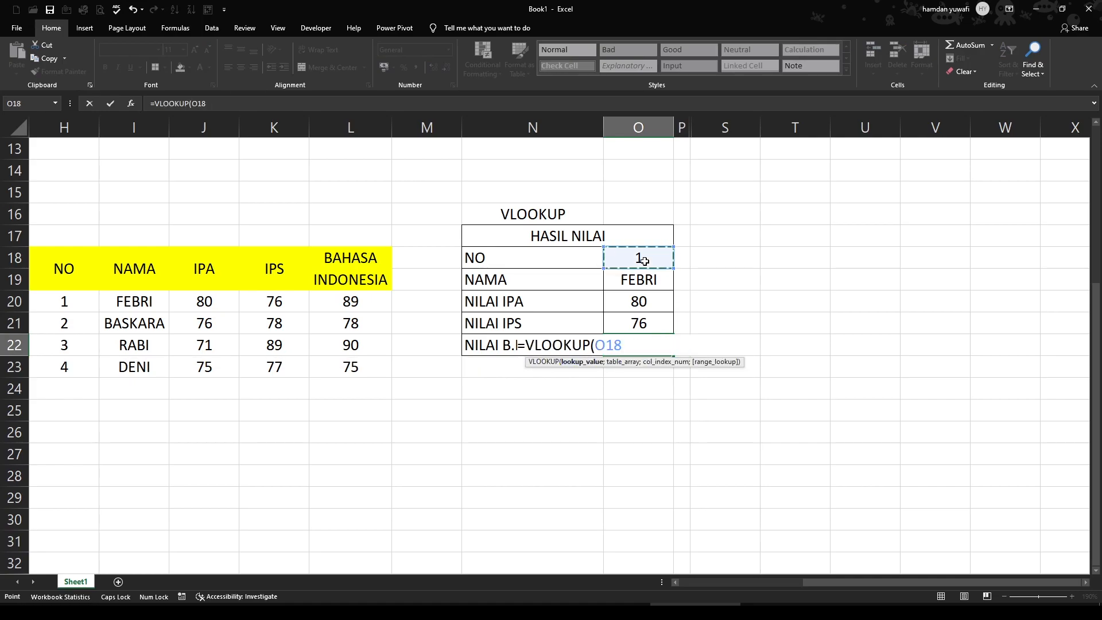
{"action": "type", "text": ";"}
{"action": "left_click_drag", "start_coordinate": [72, 299], "coordinate": [342, 368]}
{"action": "type", "text": ";"}
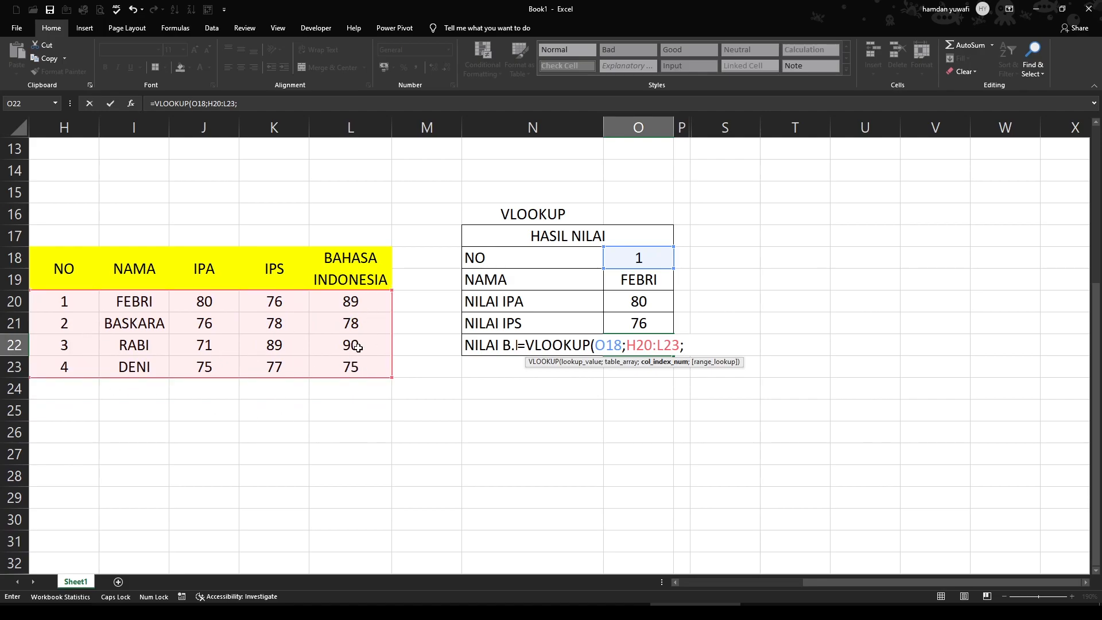
{"action": "type", "text": "5;FA"}
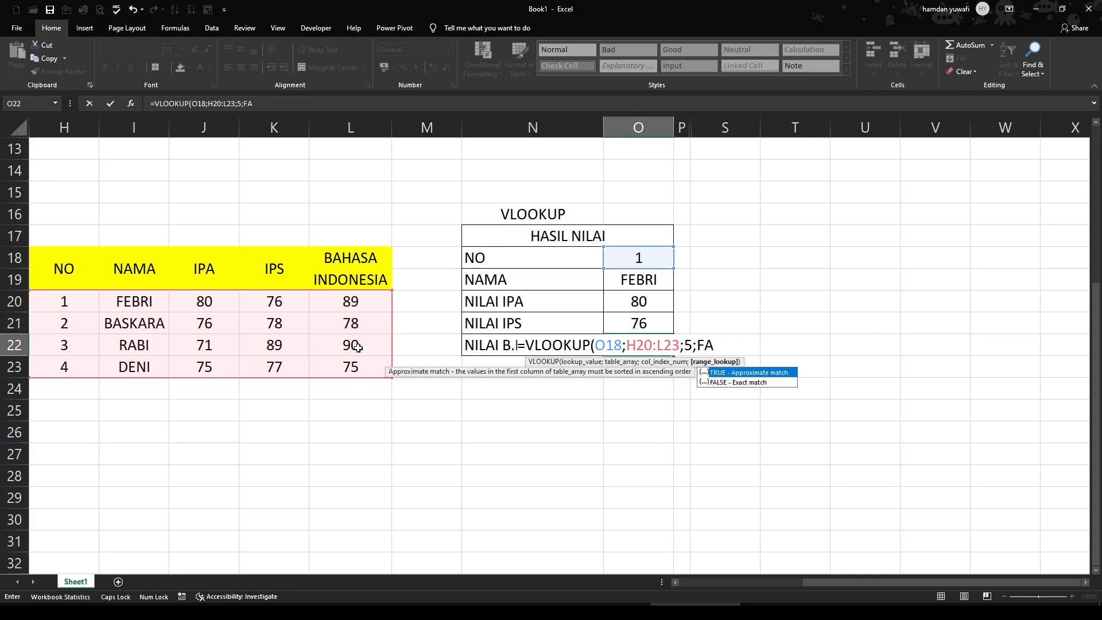
{"action": "type", "text": "LSE)"}
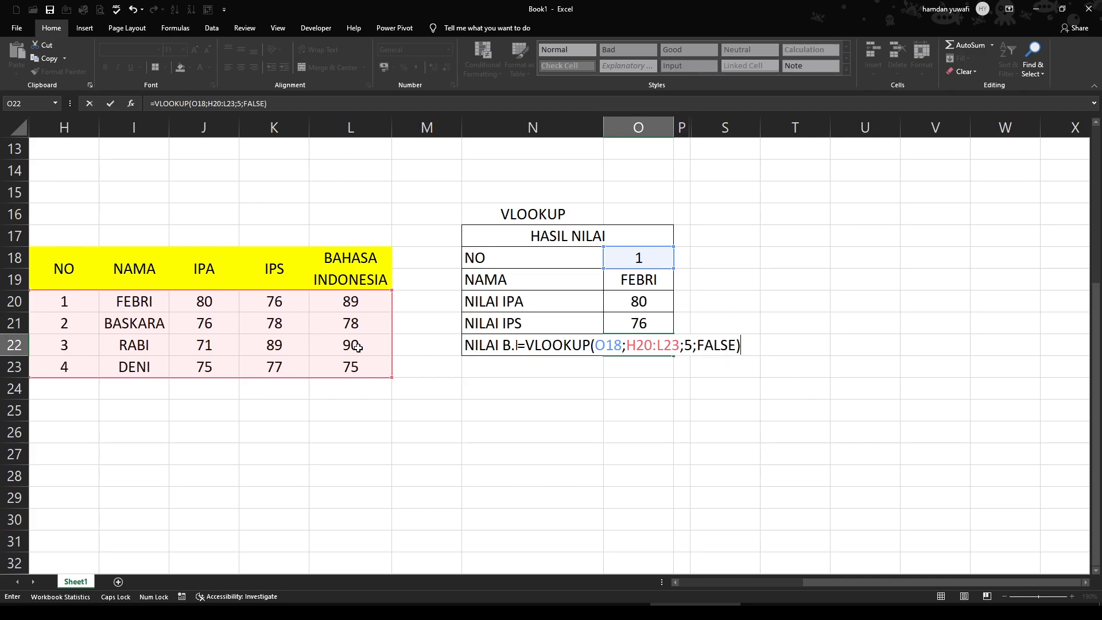
{"action": "key", "text": "Return"}
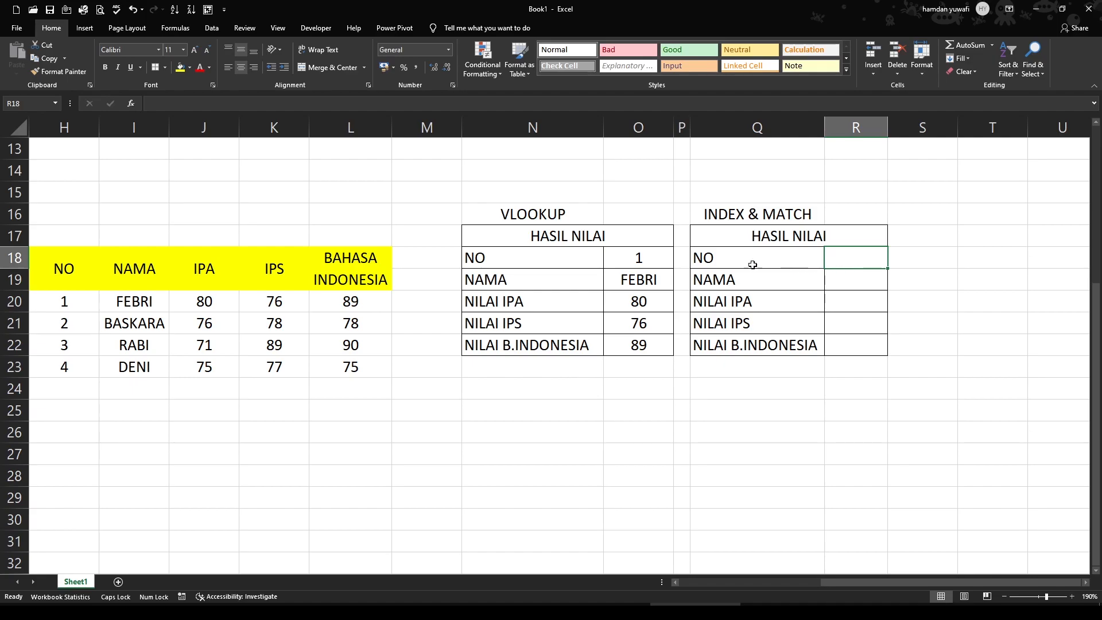
Set NO in R18 to 1 and begin the NAMA formula in R19 with =INDEX(I20:I23; as the array
{"action": "type", "text": "1"}
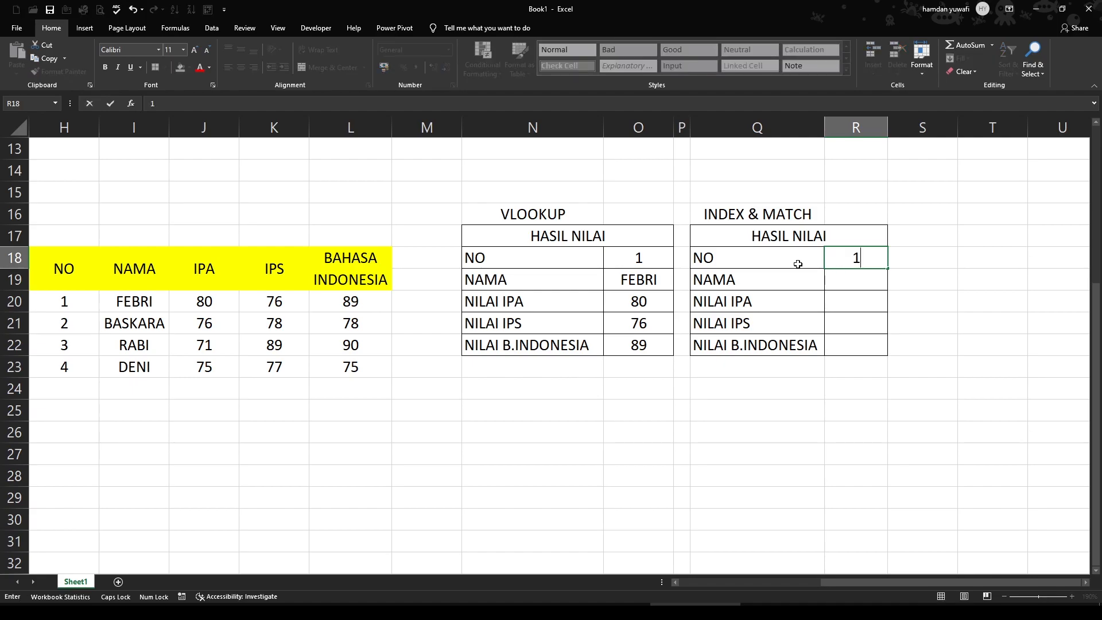
{"action": "left_click", "coordinate": [834, 285]}
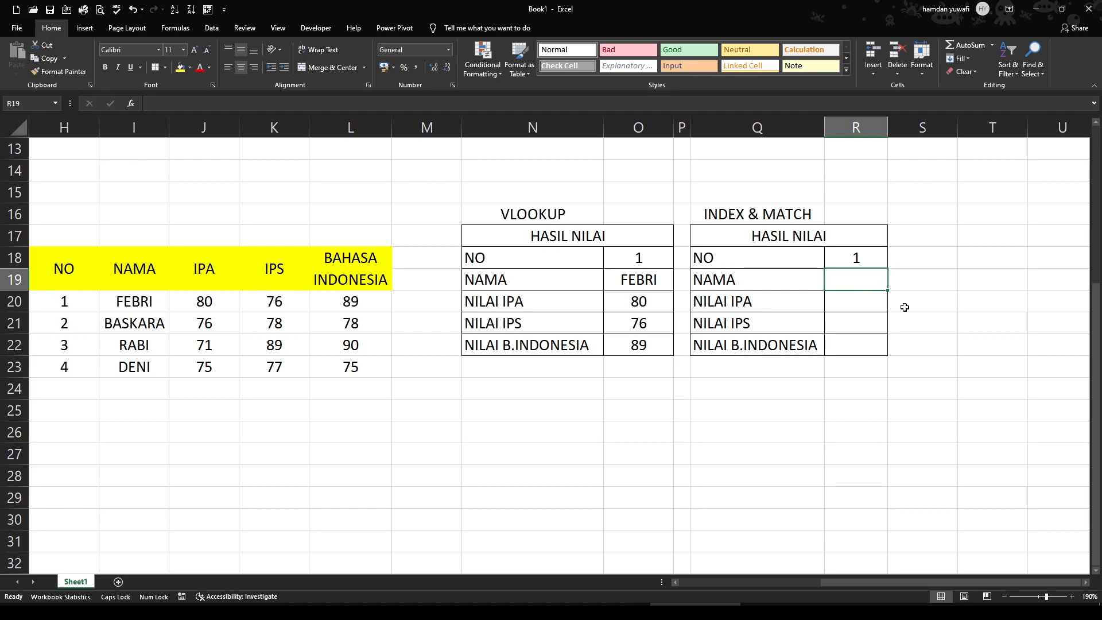
{"action": "type", "text": "=IN"}
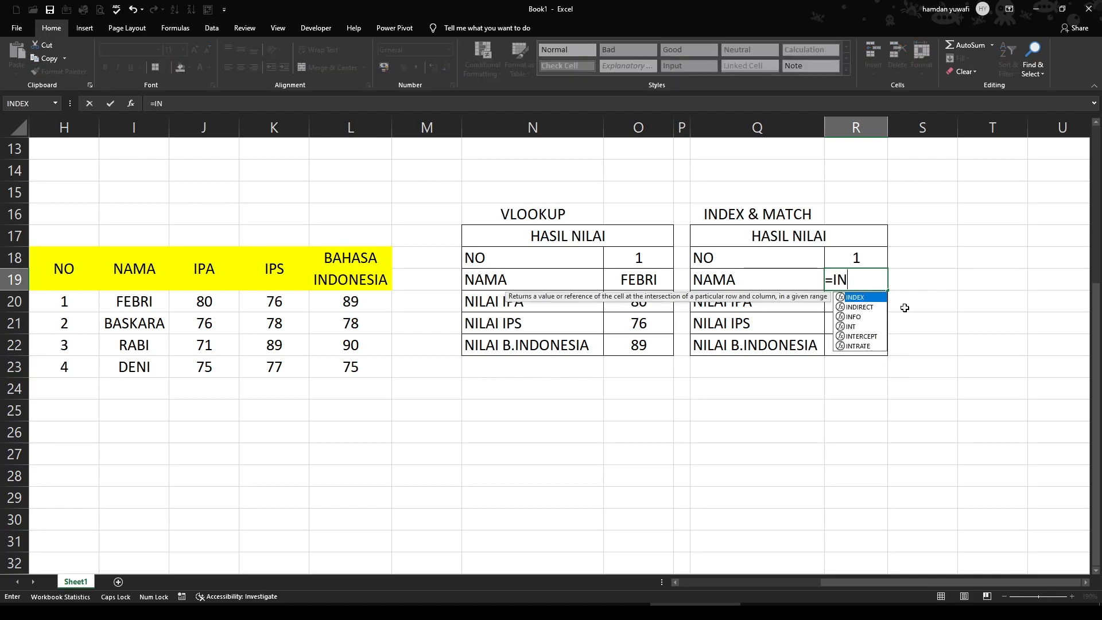
{"action": "type", "text": "DEX("}
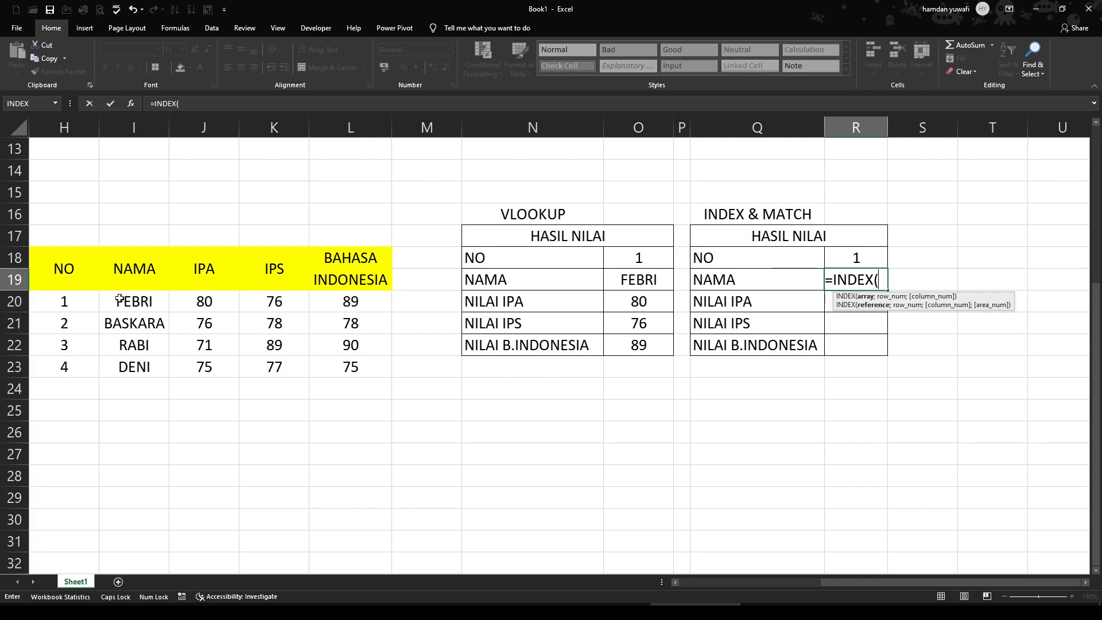
{"action": "left_click_drag", "start_coordinate": [120, 299], "coordinate": [123, 360]}
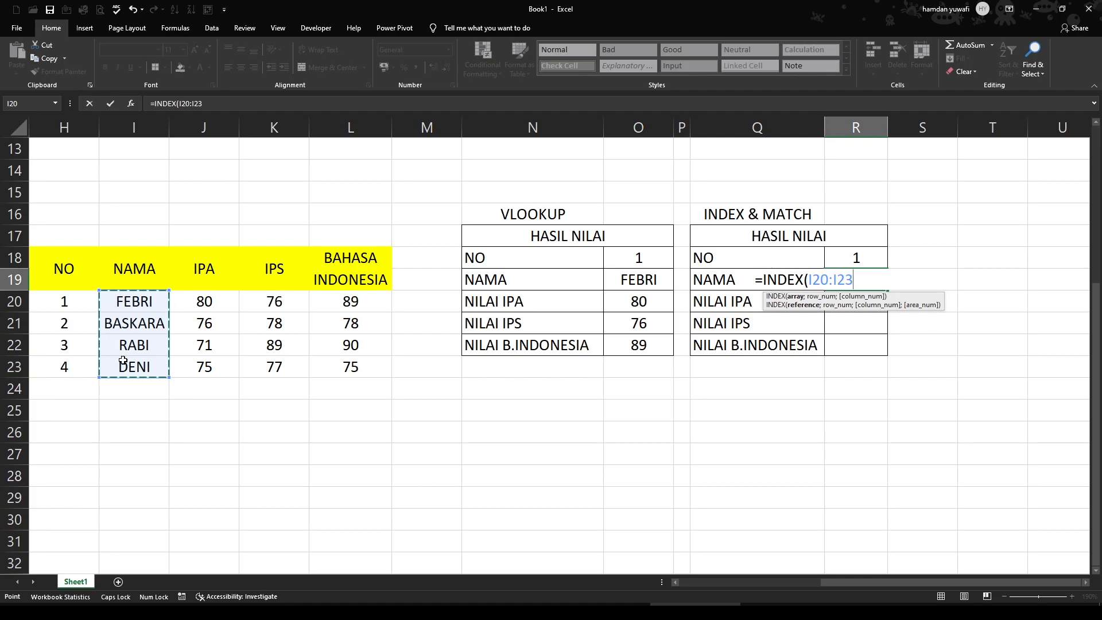
{"action": "type", "text": ";"}
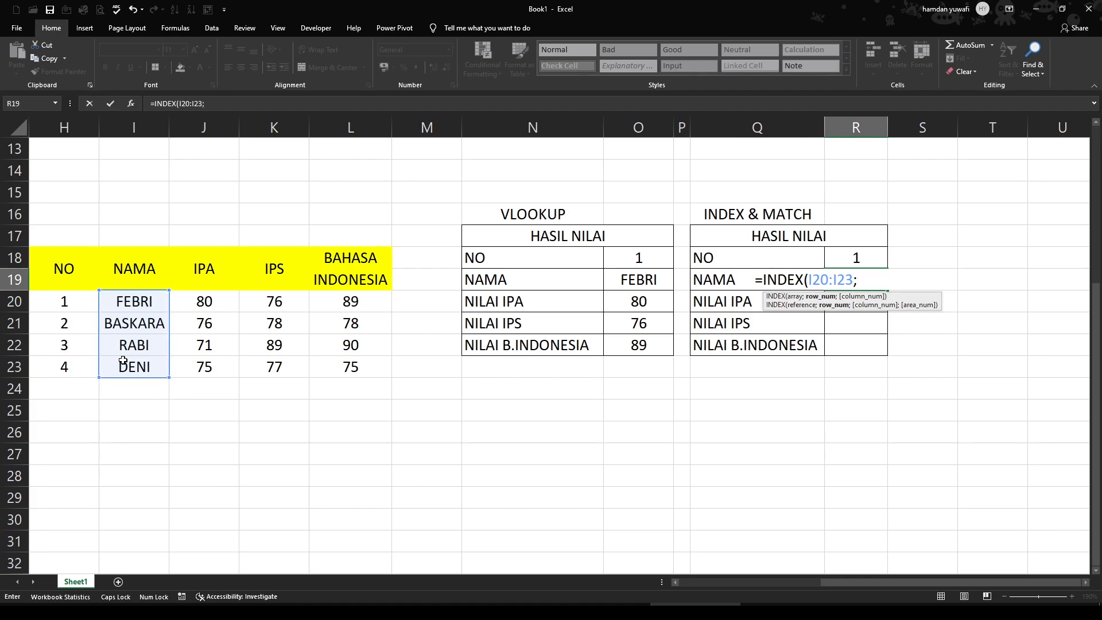
{"action": "type", "text": "MATCH"}
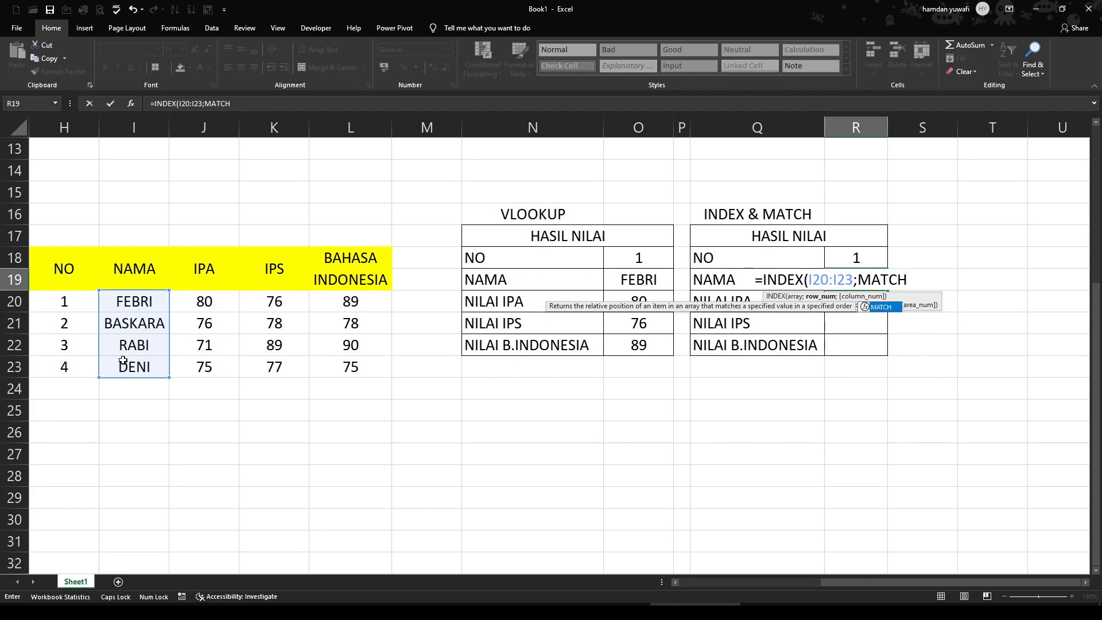
{"action": "type", "text": "("}
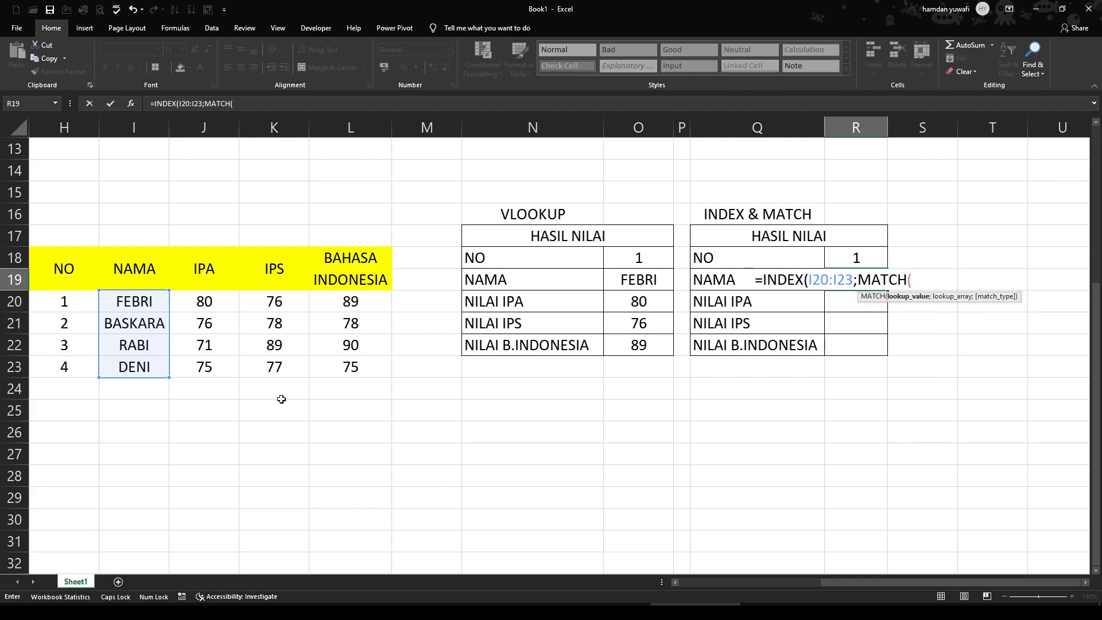
Complete the NAMA formula in R19 as =INDEX(I20:I23;MATCH(R18;H20:H23;0)), accepting the closing-parenthesis correction
{"action": "left_click", "coordinate": [847, 259]}
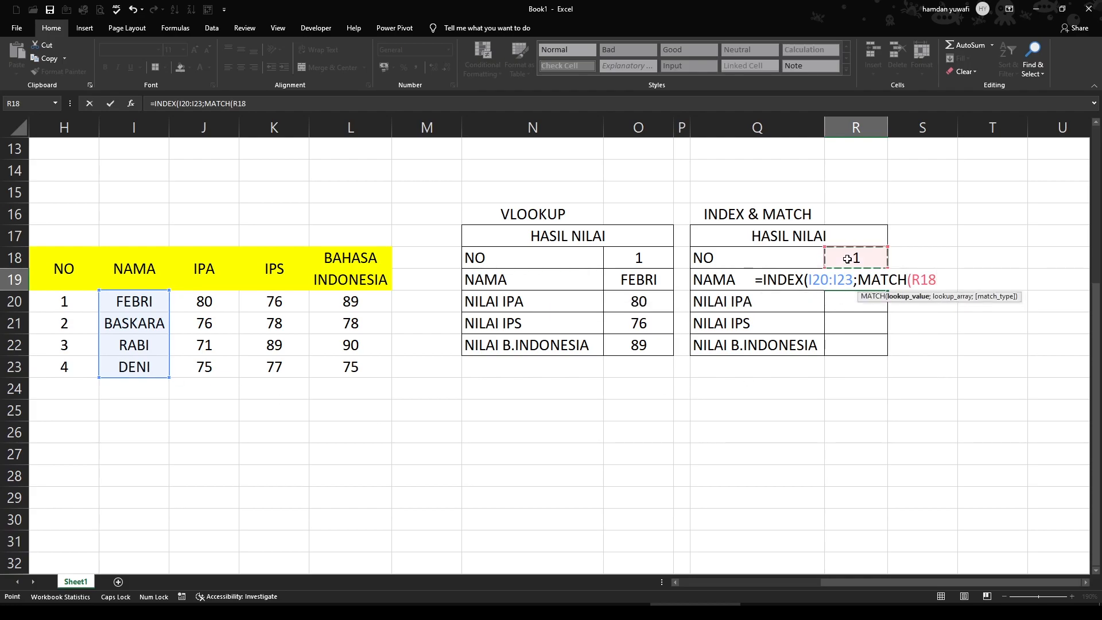
{"action": "type", "text": ";"}
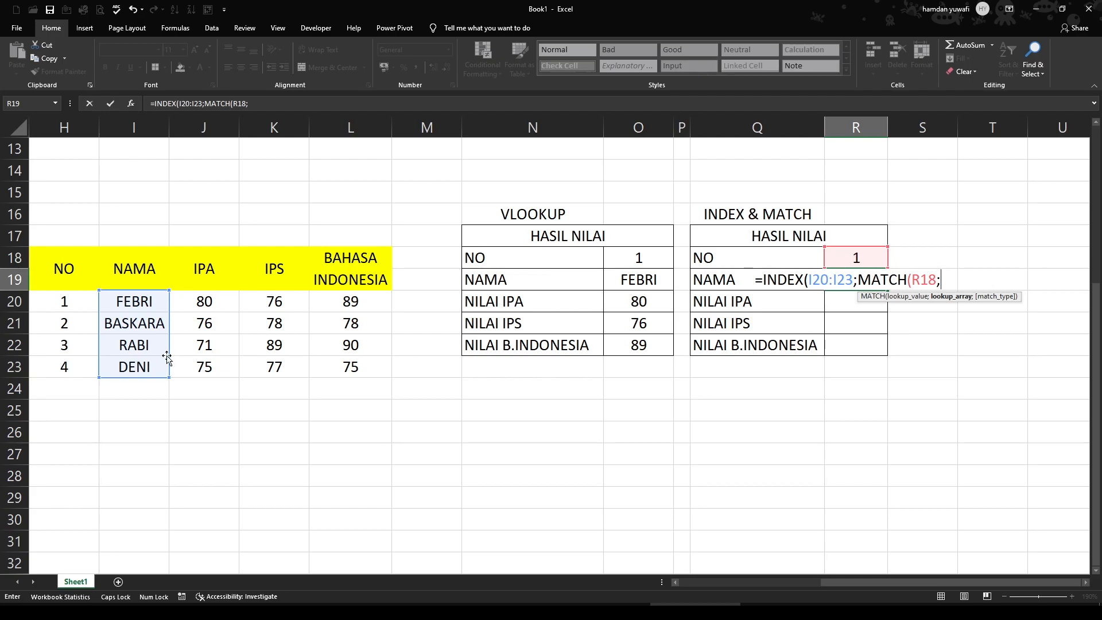
{"action": "left_click", "coordinate": [74, 307]}
{"action": "left_click_drag", "start_coordinate": [74, 306], "coordinate": [75, 367]}
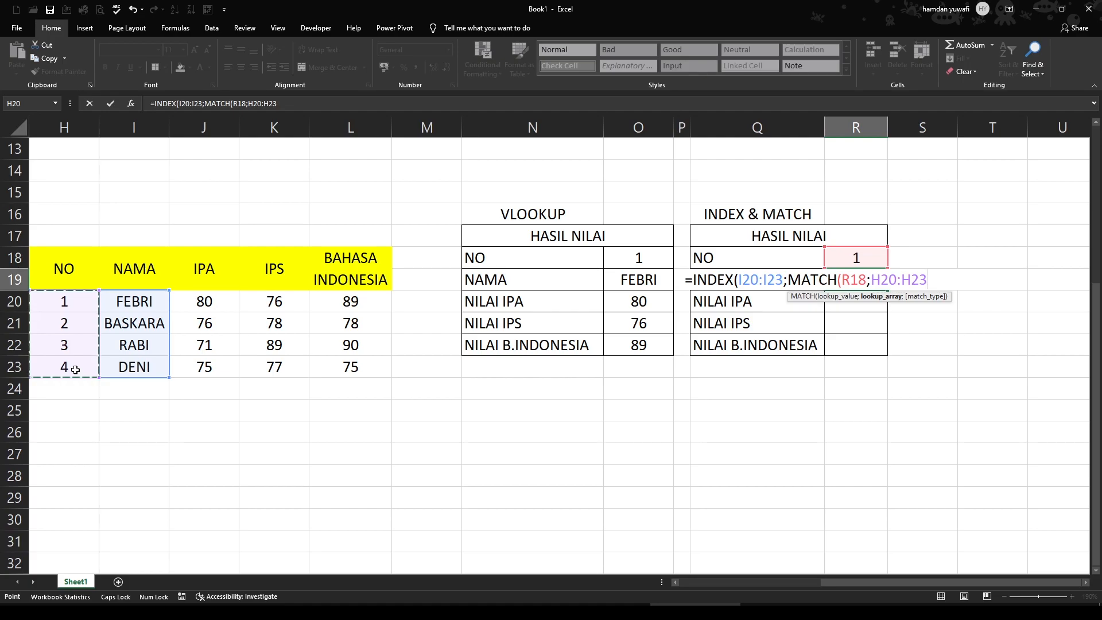
{"action": "type", "text": ";0"}
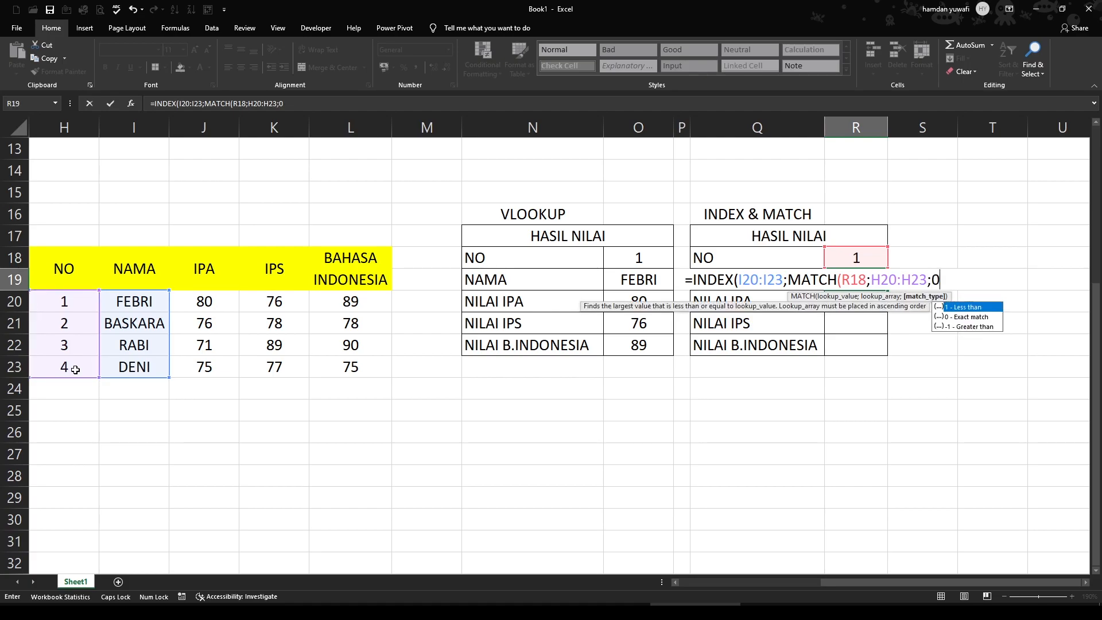
{"action": "type", "text": ")"}
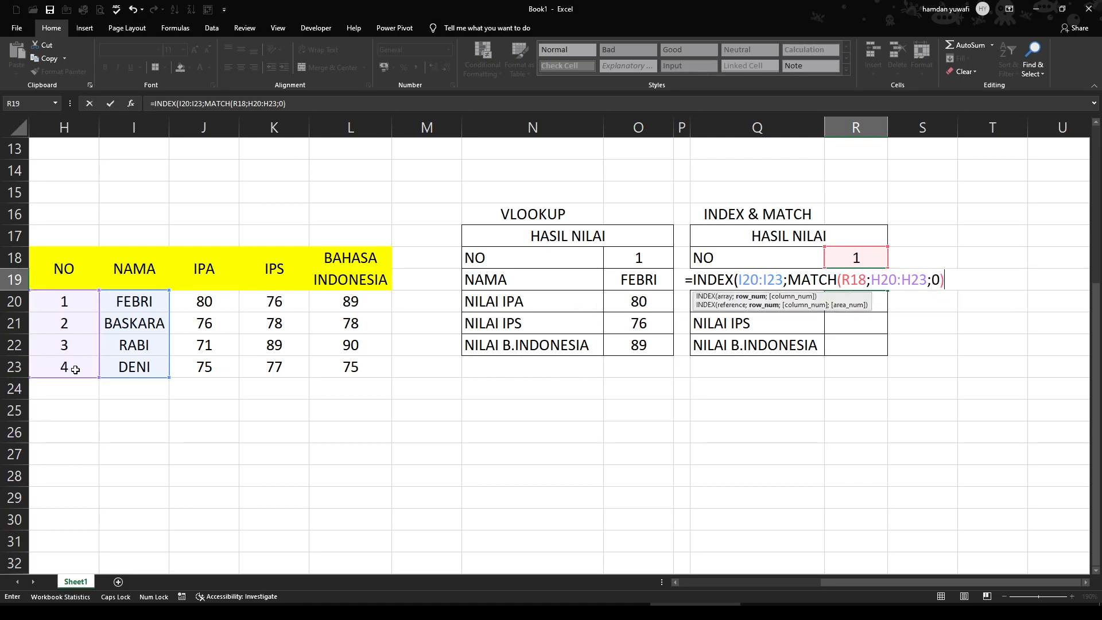
{"action": "key", "text": "Return"}
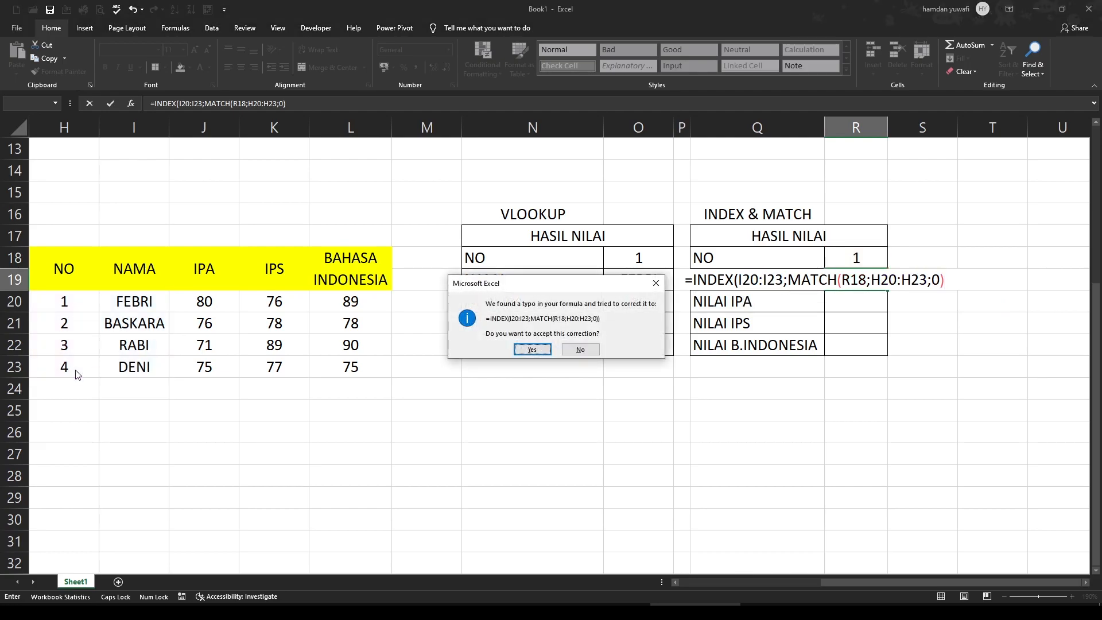
{"action": "key", "text": "Return"}
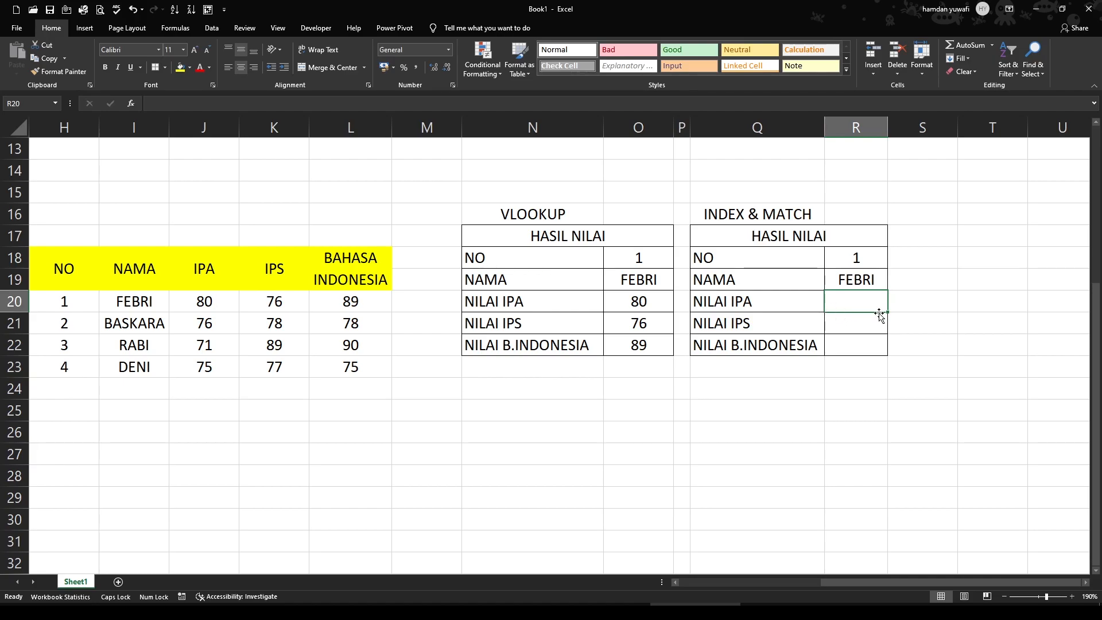
Enter the formula =INDEX(J20:J23;MATCH(R18;H20:H23;0)) in R20 to look up NILAI IPA
{"action": "type", "text": "=IN"}
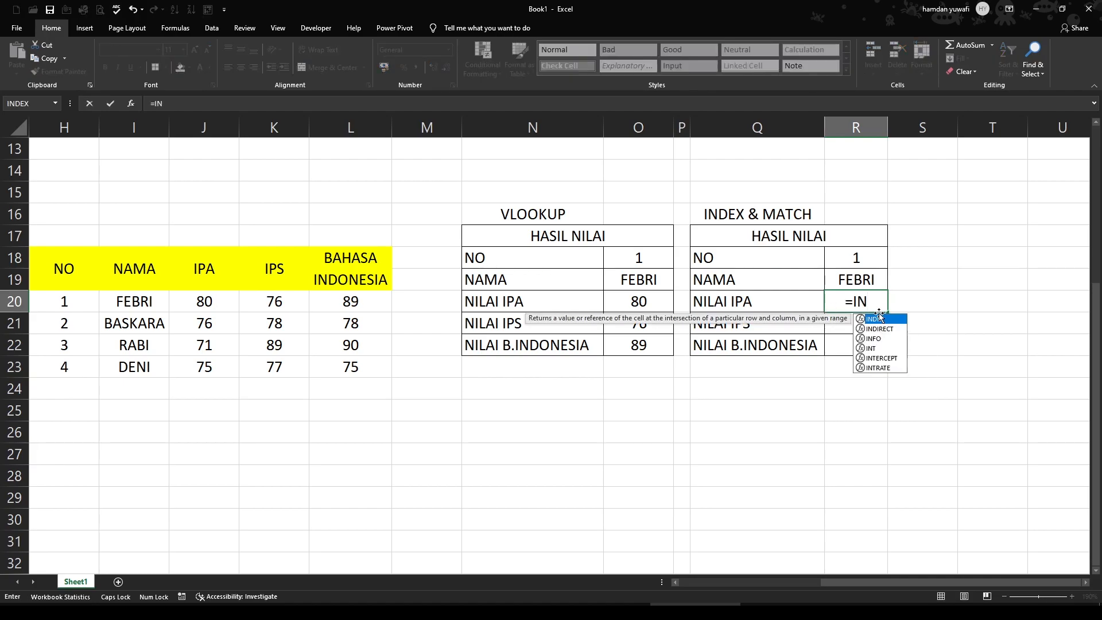
{"action": "double_click", "coordinate": [877, 319]}
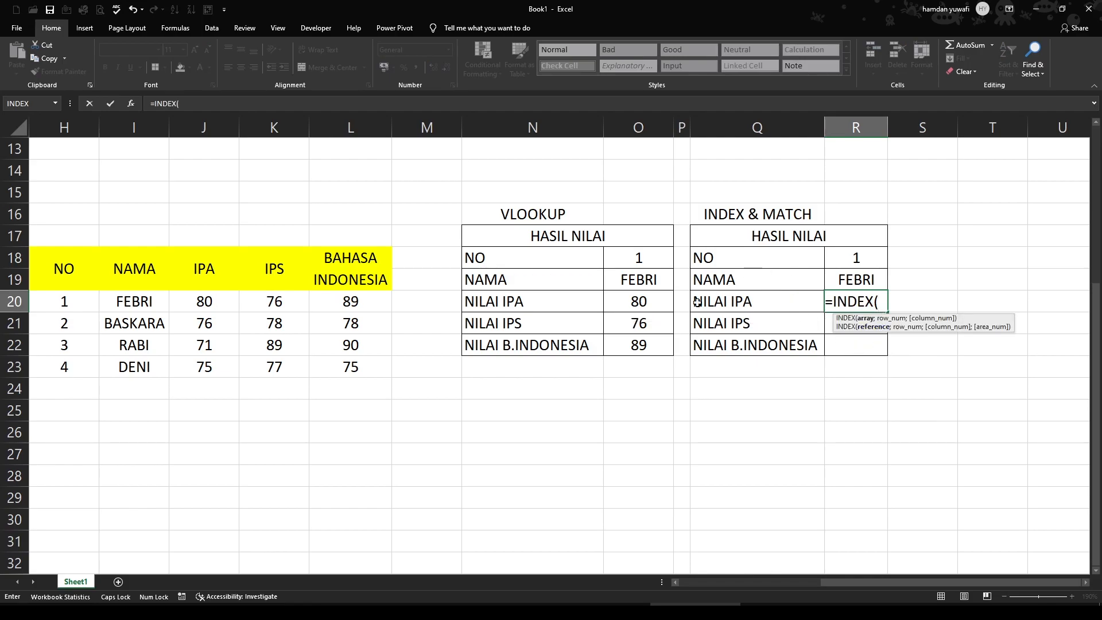
{"action": "left_click", "coordinate": [205, 302]}
{"action": "left_click_drag", "start_coordinate": [204, 315], "coordinate": [204, 371]}
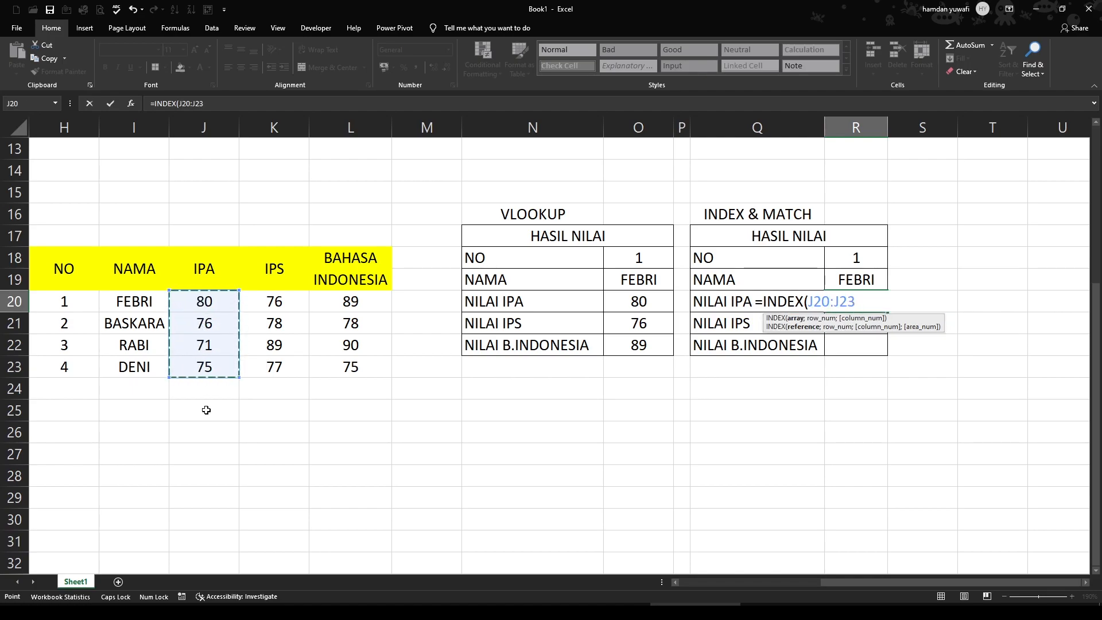
{"action": "type", "text": ";MA"}
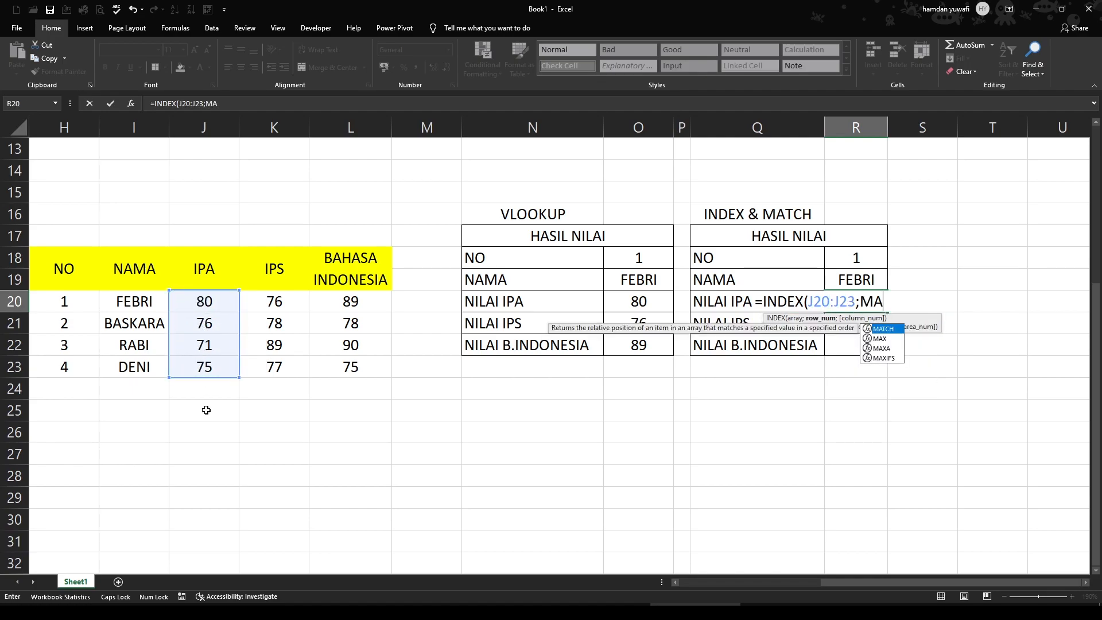
{"action": "type", "text": "TCH("}
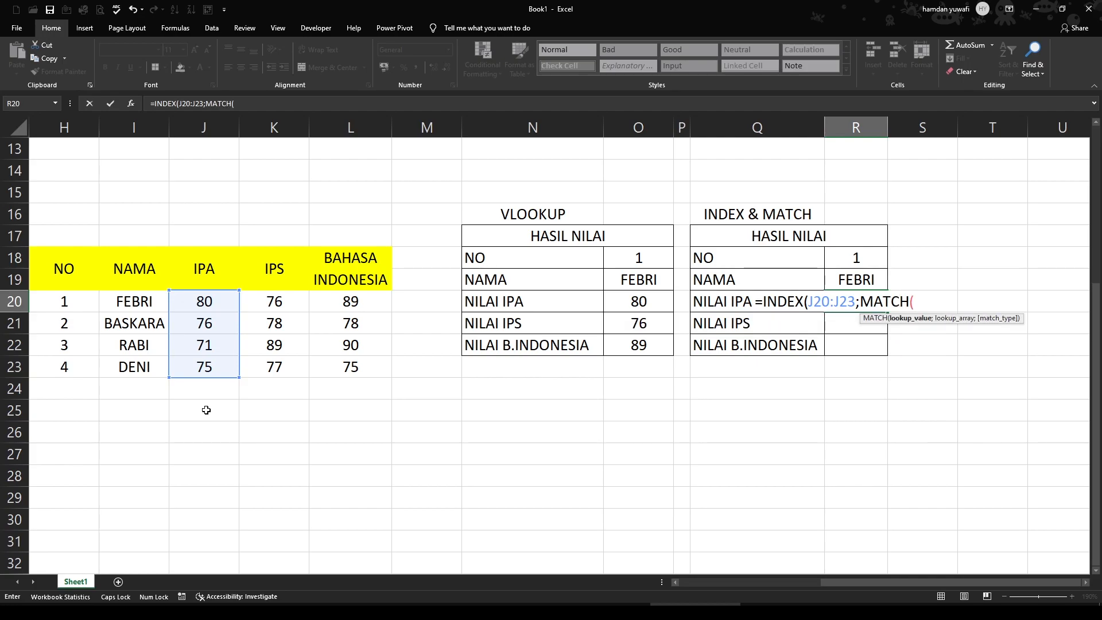
{"action": "left_click", "coordinate": [866, 259]}
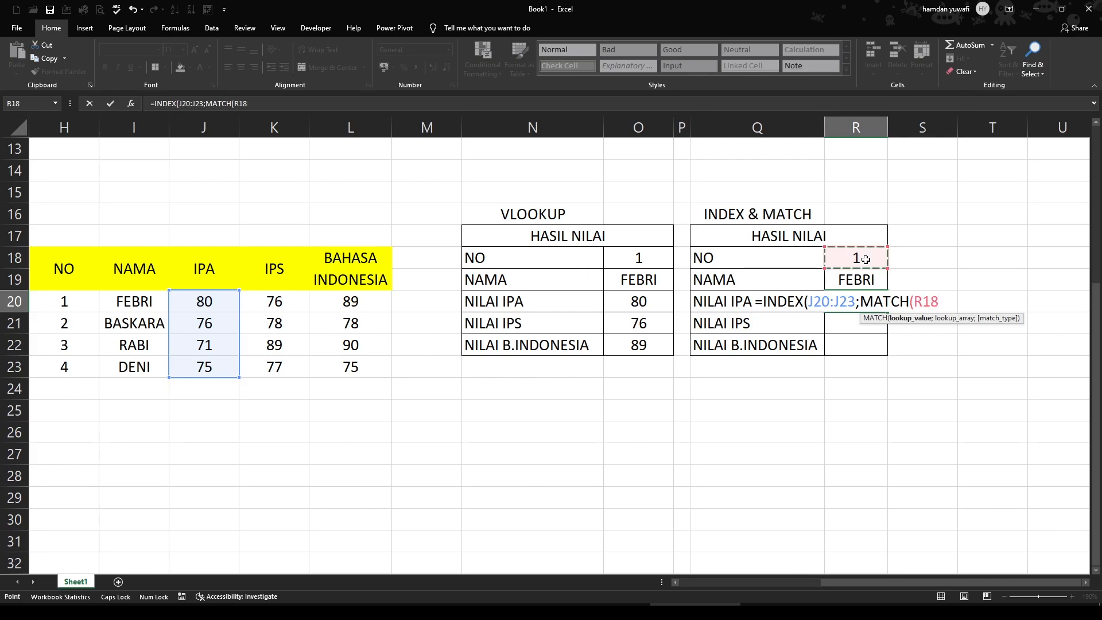
{"action": "type", "text": ";"}
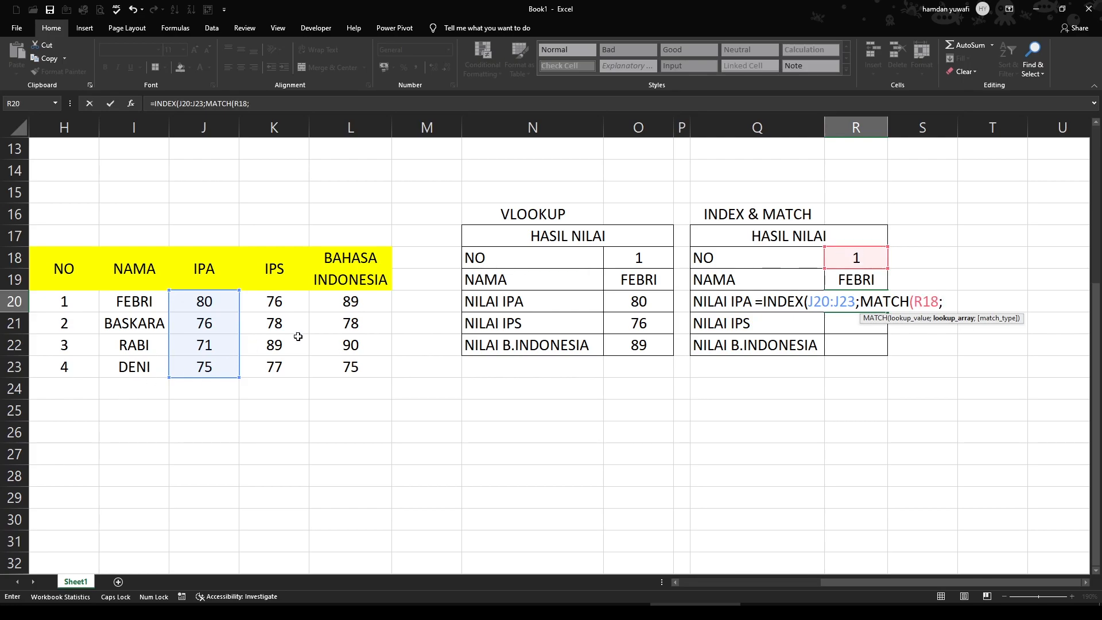
{"action": "left_click_drag", "start_coordinate": [67, 302], "coordinate": [71, 368]}
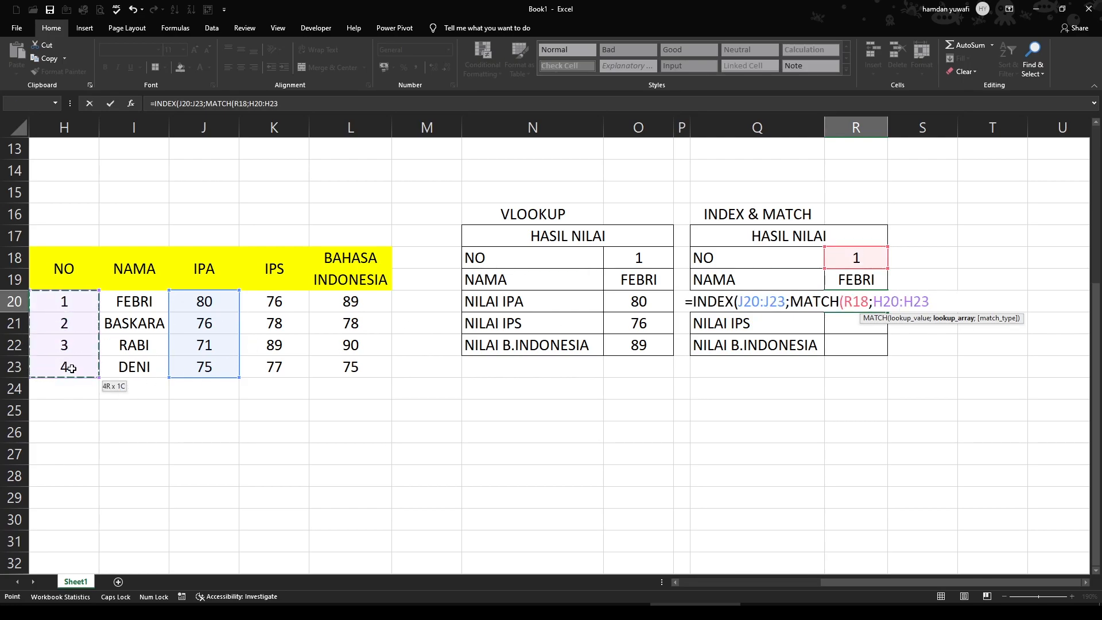
{"action": "type", "text": ";"}
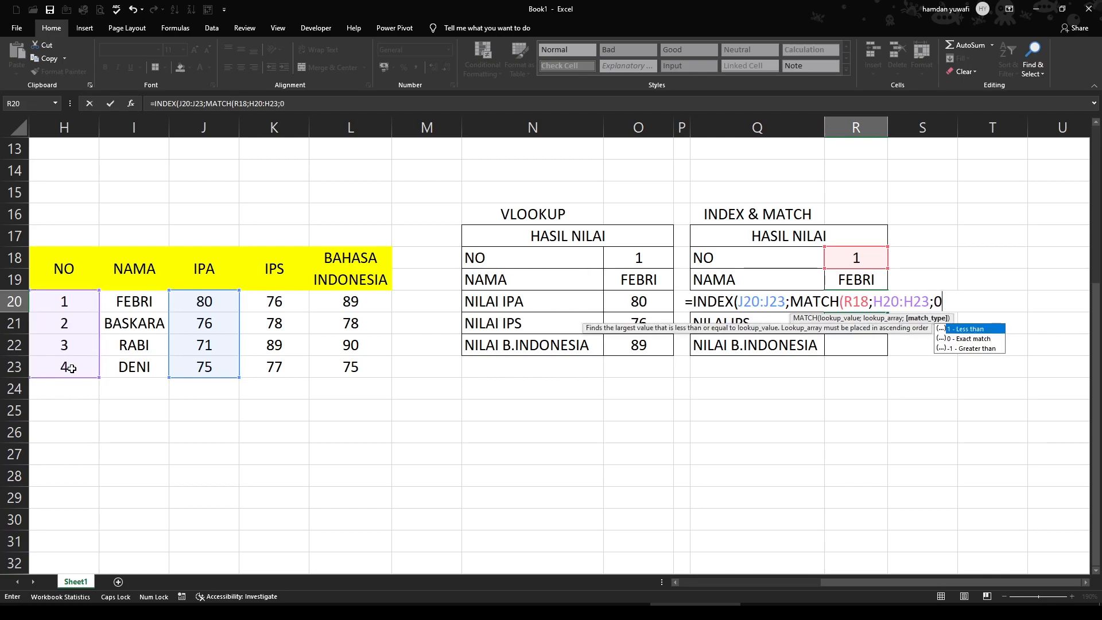
{"action": "type", "text": "0)"}
{"action": "key", "text": "Return"}
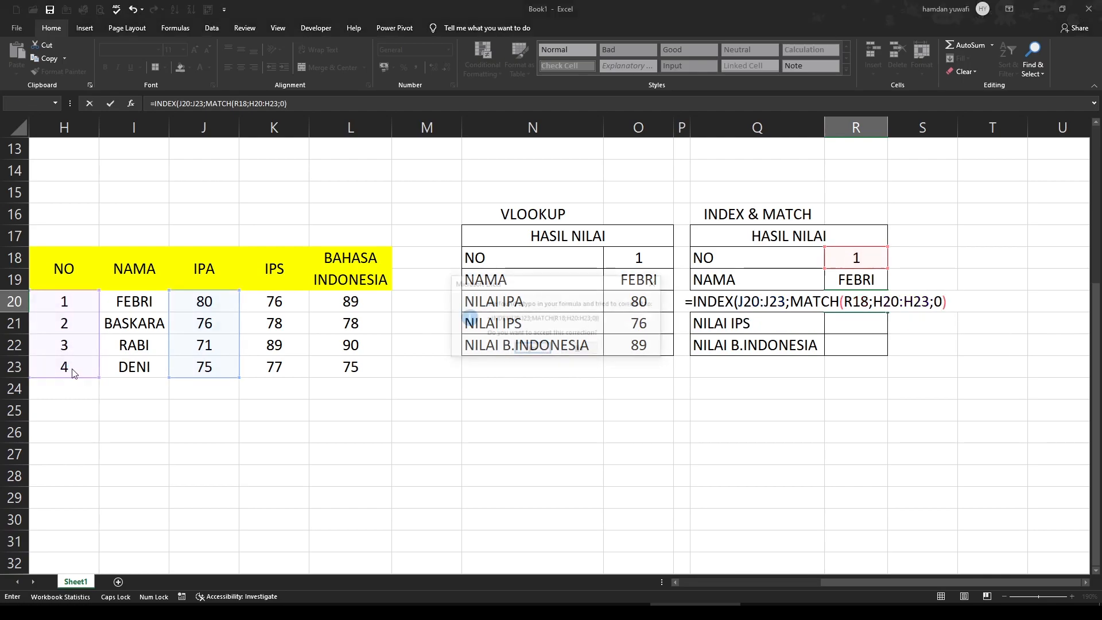
{"action": "key", "text": "Return"}
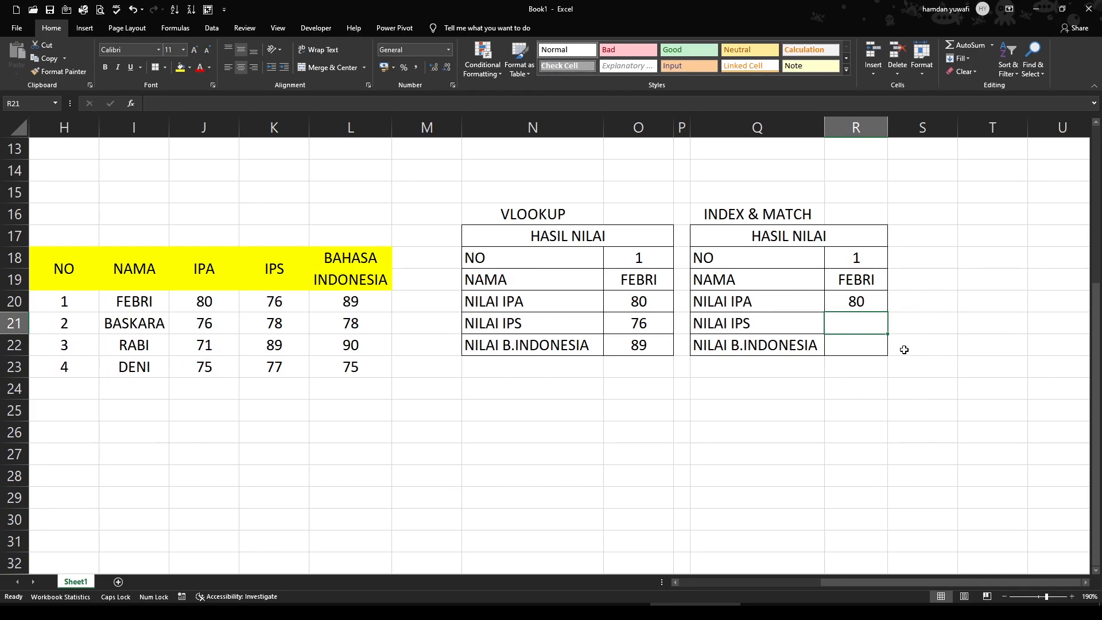
Enter the formula =INDEX(K20:K23;MATCH(R18;H20:H23;0)) in R21 to look up NILAI IPS
{"action": "type", "text": "="}
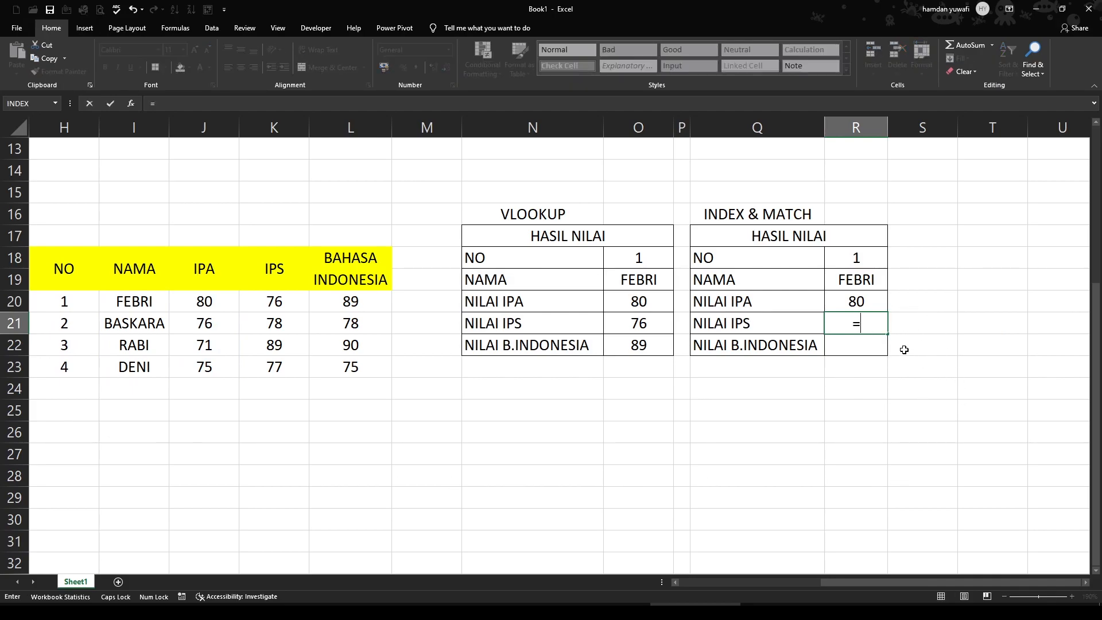
{"action": "type", "text": "V"}
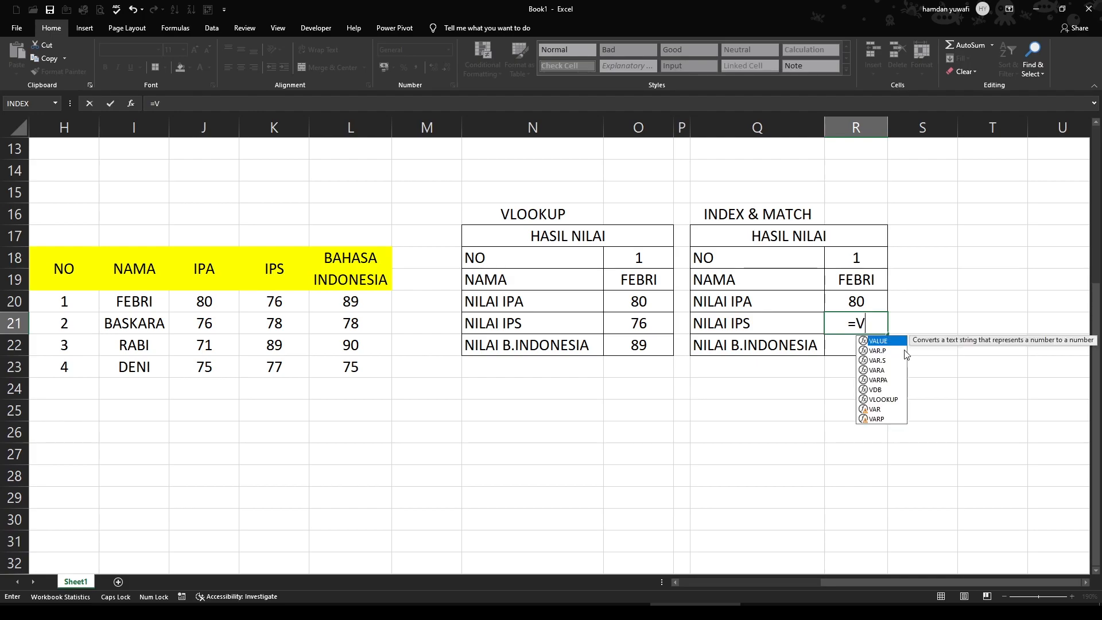
{"action": "key", "text": "BackSpace"}
{"action": "type", "text": "INDEX("}
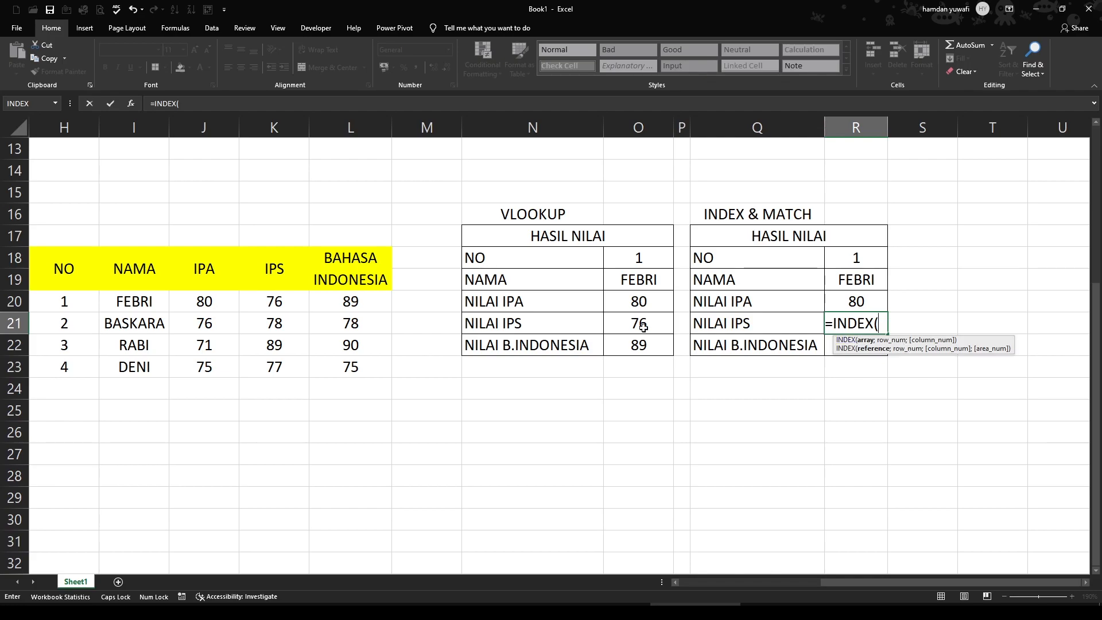
{"action": "left_click", "coordinate": [292, 296]}
{"action": "left_click_drag", "start_coordinate": [293, 297], "coordinate": [290, 360]}
{"action": "type", "text": ";"}
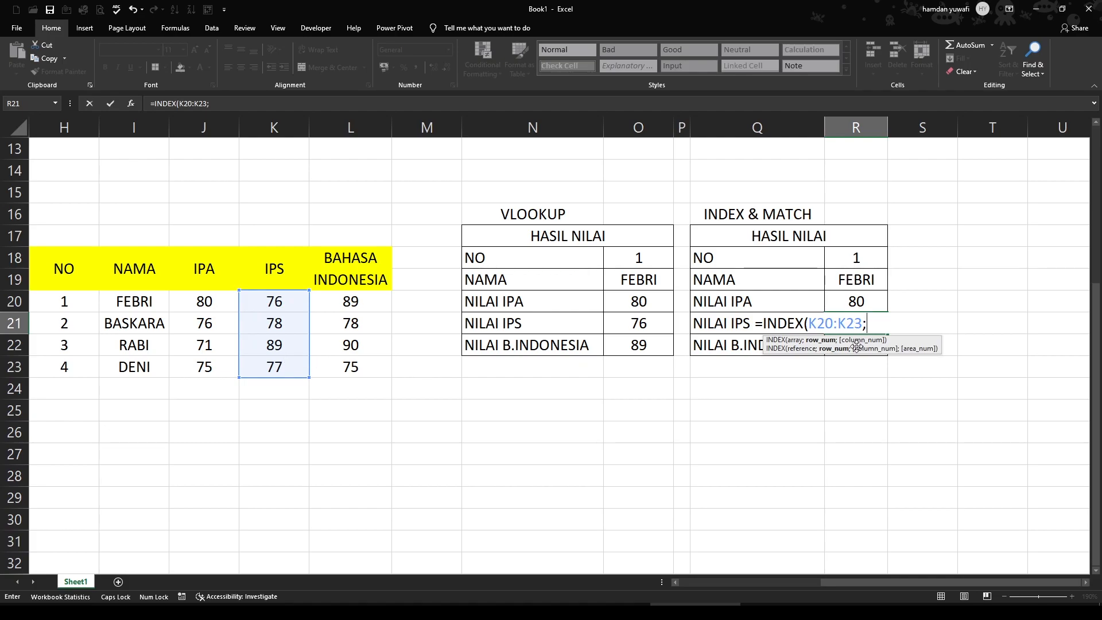
{"action": "type", "text": "MATCH"}
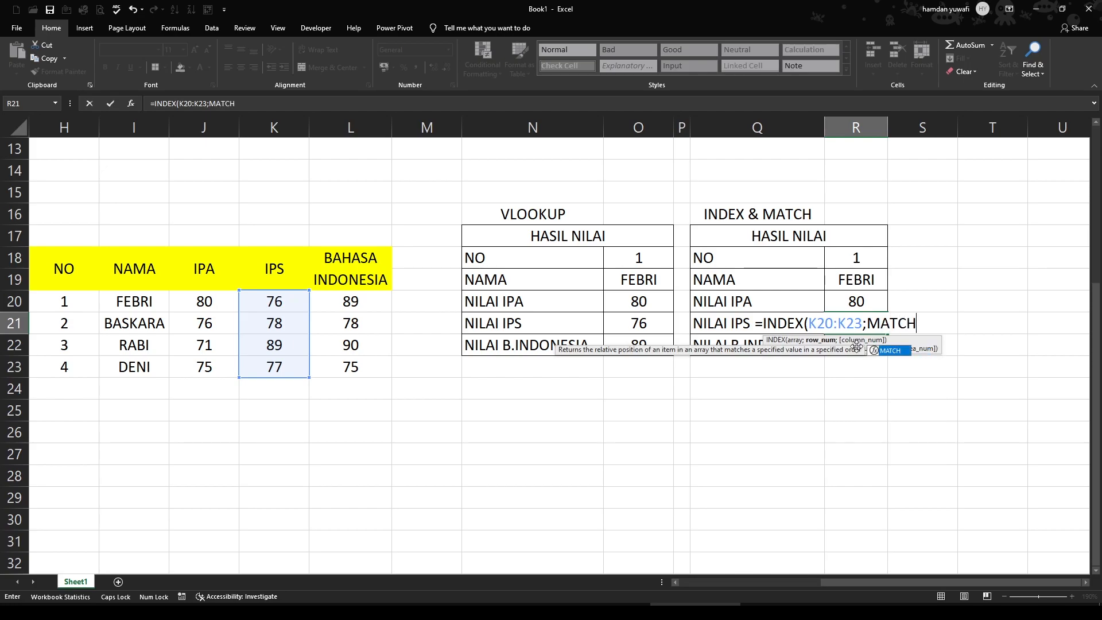
{"action": "type", "text": "("}
{"action": "left_click", "coordinate": [855, 257]}
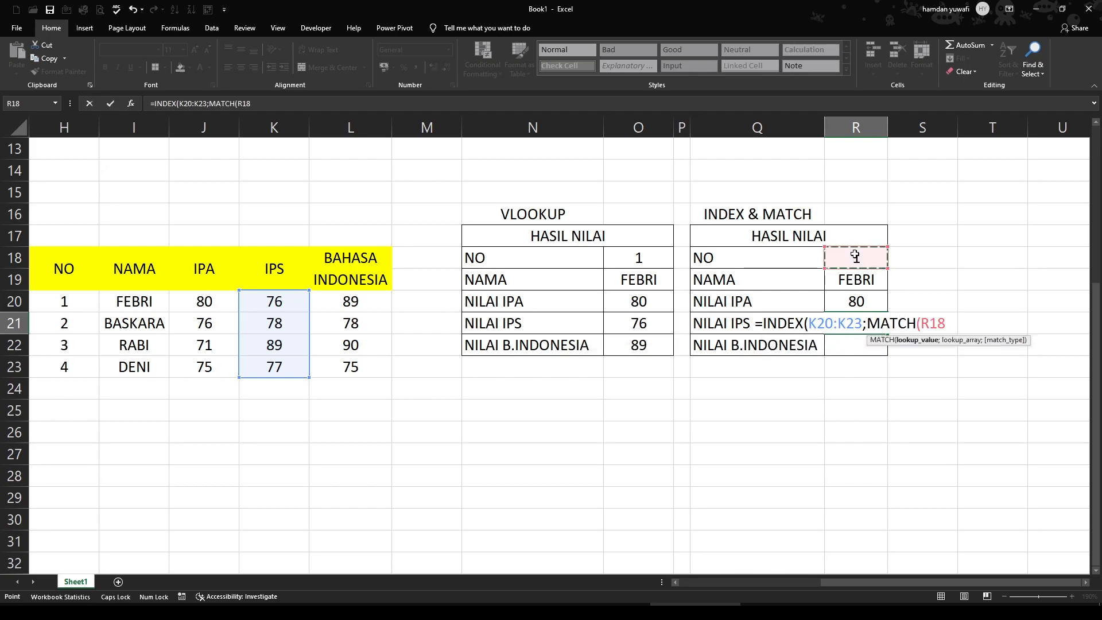
{"action": "type", "text": ";"}
{"action": "left_click_drag", "start_coordinate": [65, 304], "coordinate": [65, 368]}
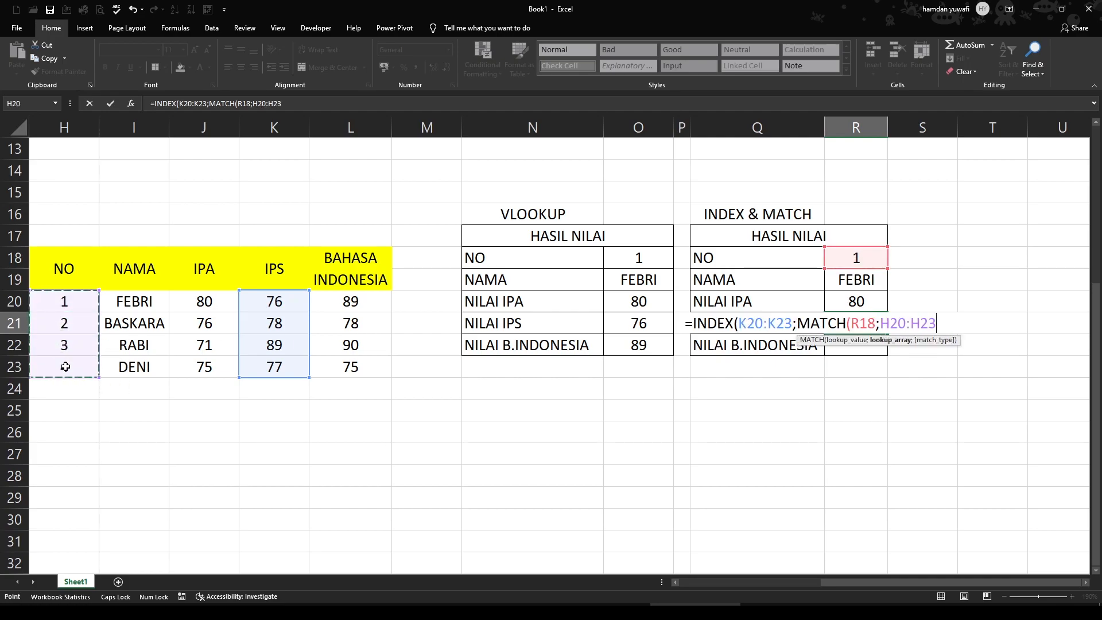
{"action": "type", "text": ";"}
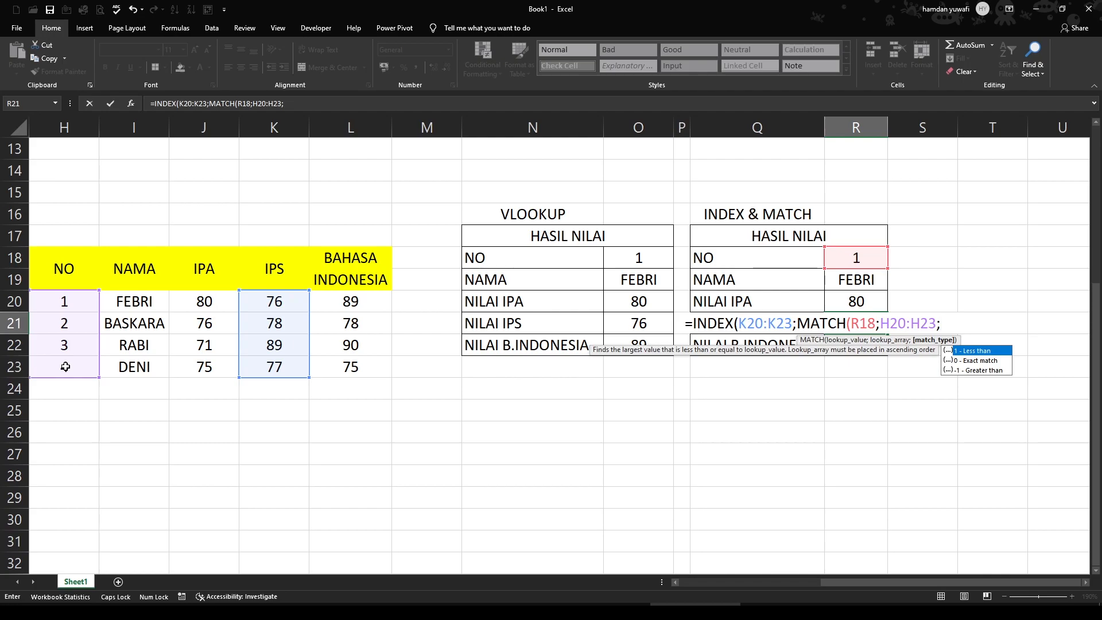
{"action": "type", "text": "0)"}
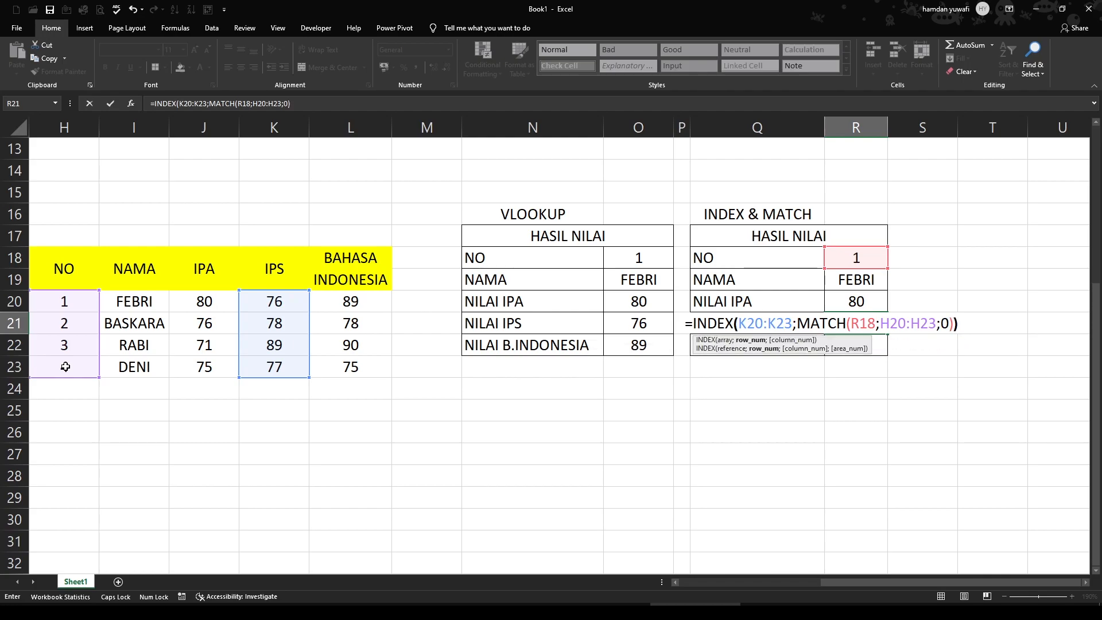
{"action": "type", "text": ")"}
{"action": "key", "text": "Return"}
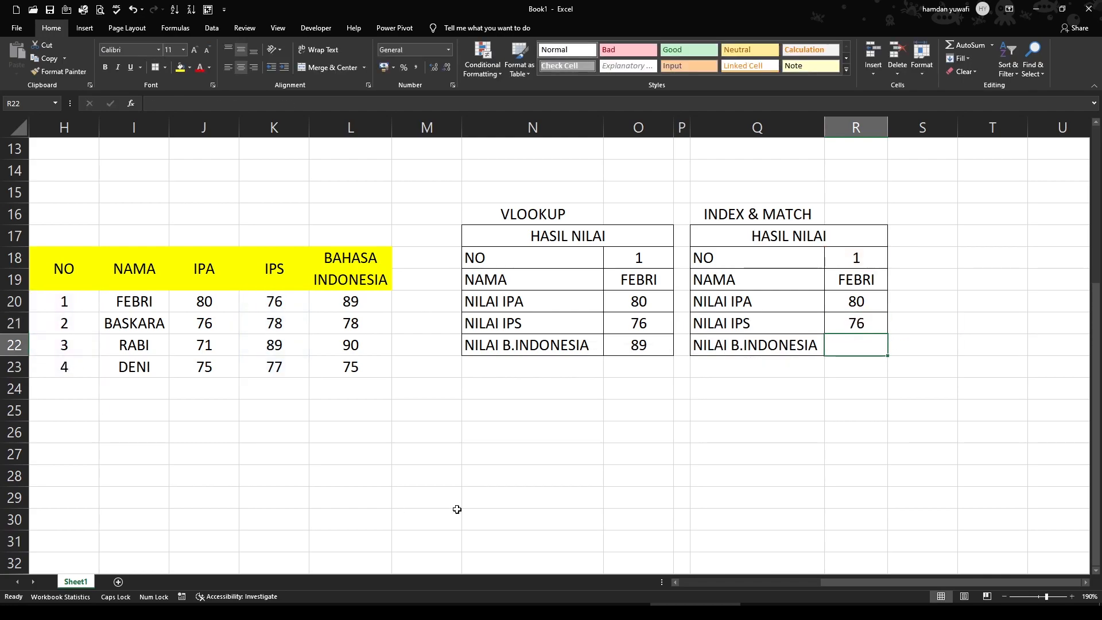
Enter the formula =INDEX(L20:L23;MATCH(R18;H20:H23;0)) in R22 to look up NILAI B.INDONESIA
{"action": "left_click", "coordinate": [867, 389]}
{"action": "left_click", "coordinate": [855, 347]}
{"action": "type", "text": "="}
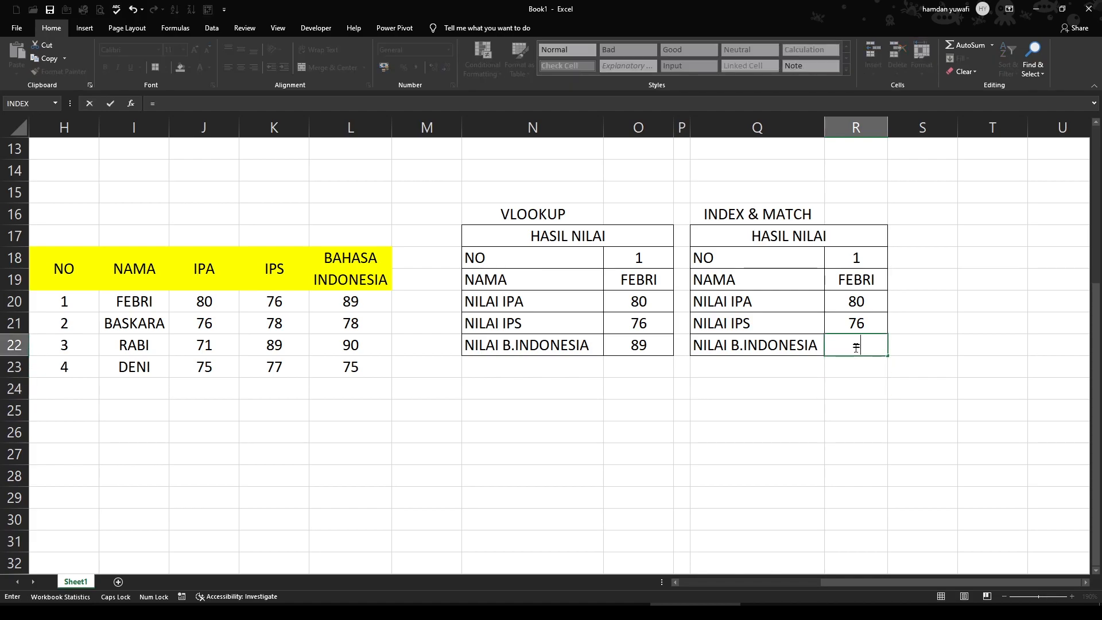
{"action": "type", "text": "INDEX("}
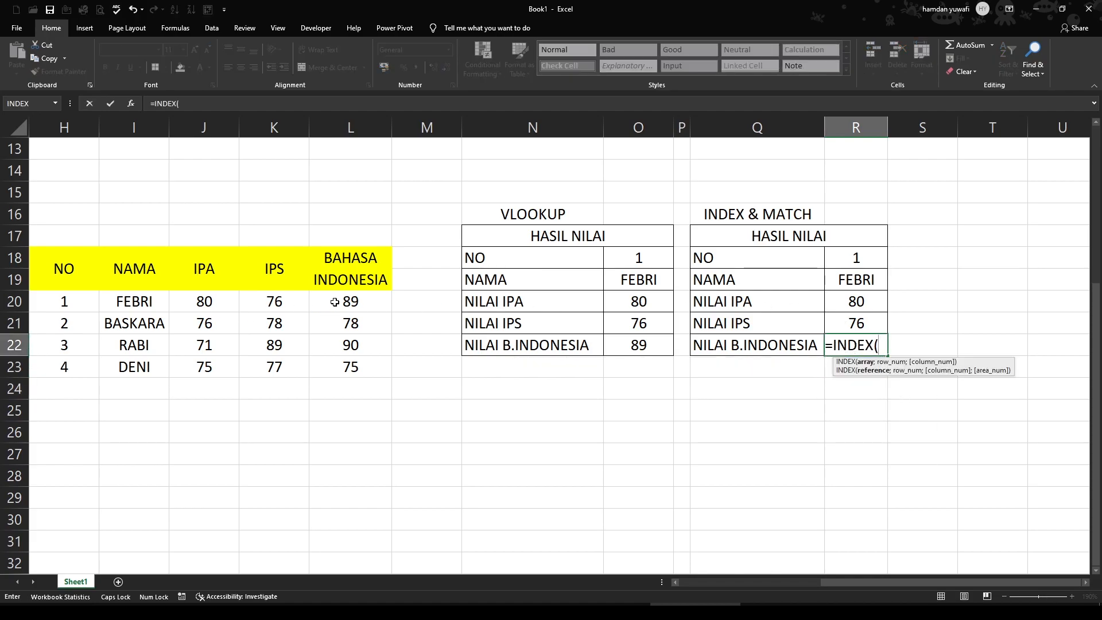
{"action": "left_click_drag", "start_coordinate": [335, 302], "coordinate": [341, 368]}
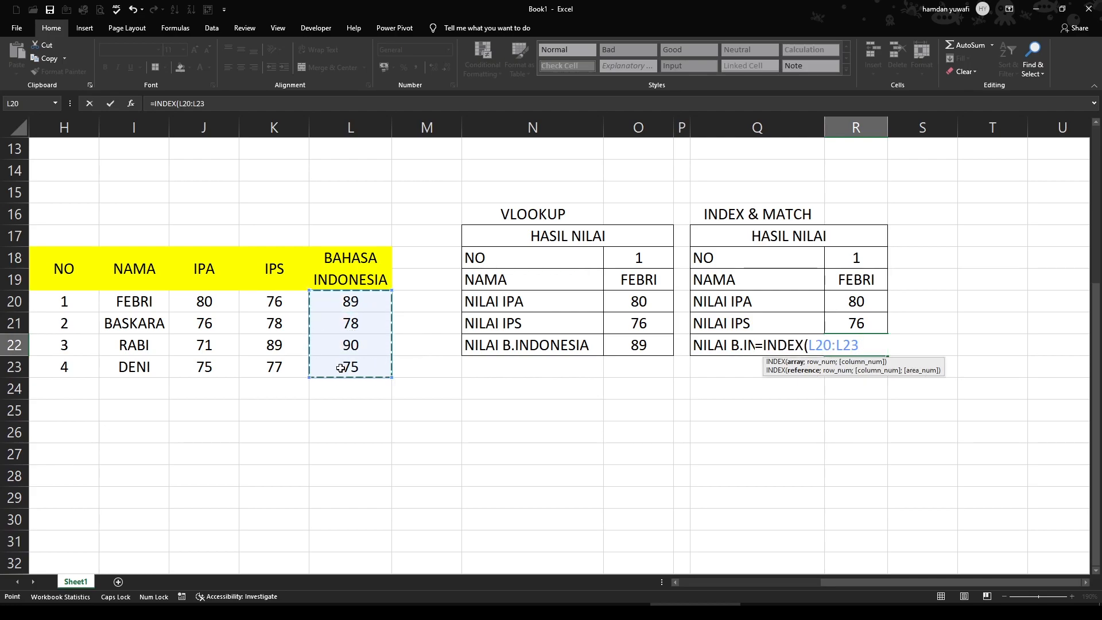
{"action": "type", "text": ";"}
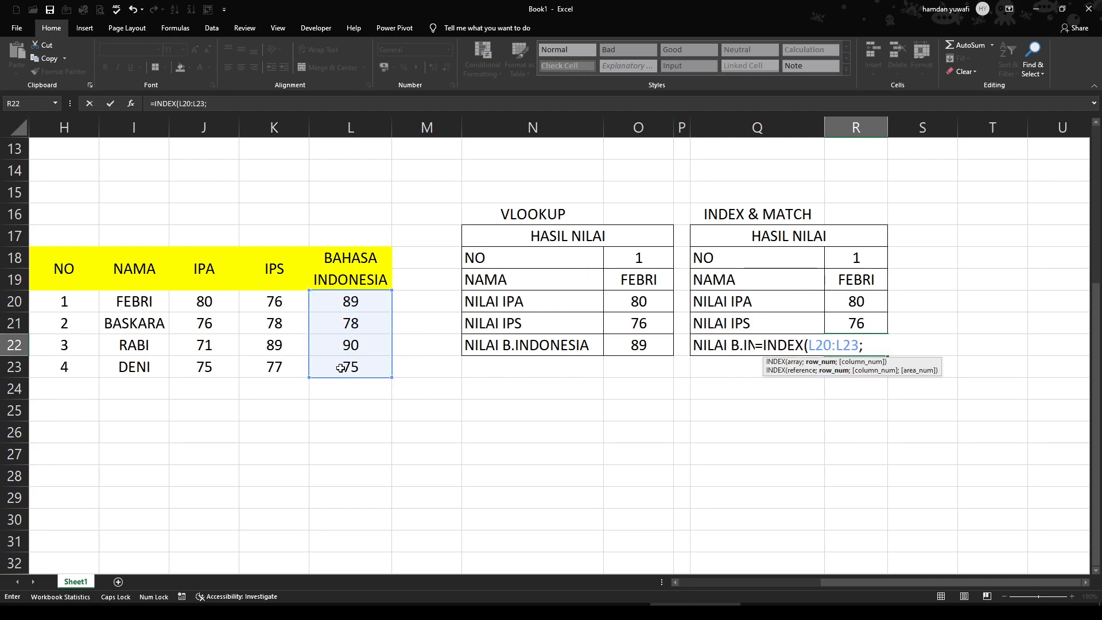
{"action": "type", "text": "MATCH("}
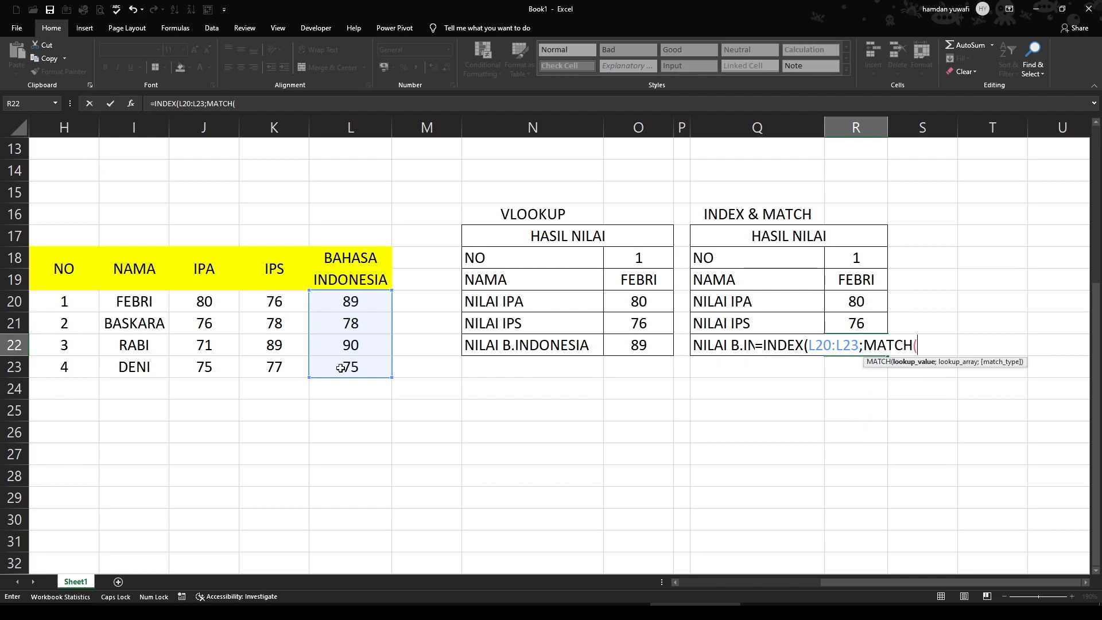
{"action": "left_click", "coordinate": [848, 260]}
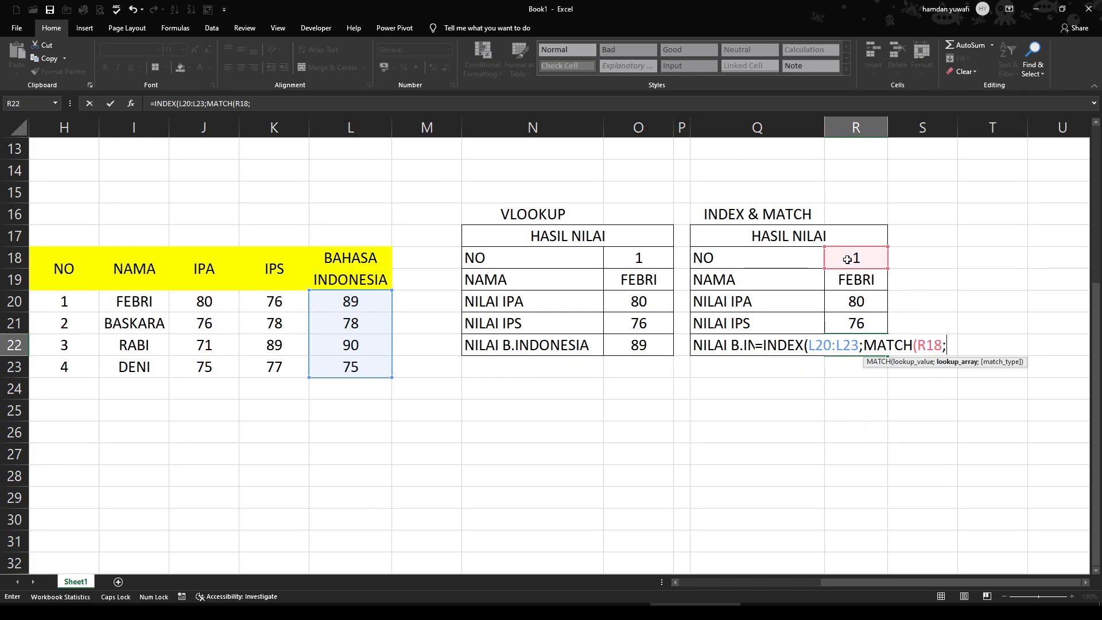
{"action": "type", "text": ";"}
{"action": "left_click_drag", "start_coordinate": [66, 303], "coordinate": [72, 367]}
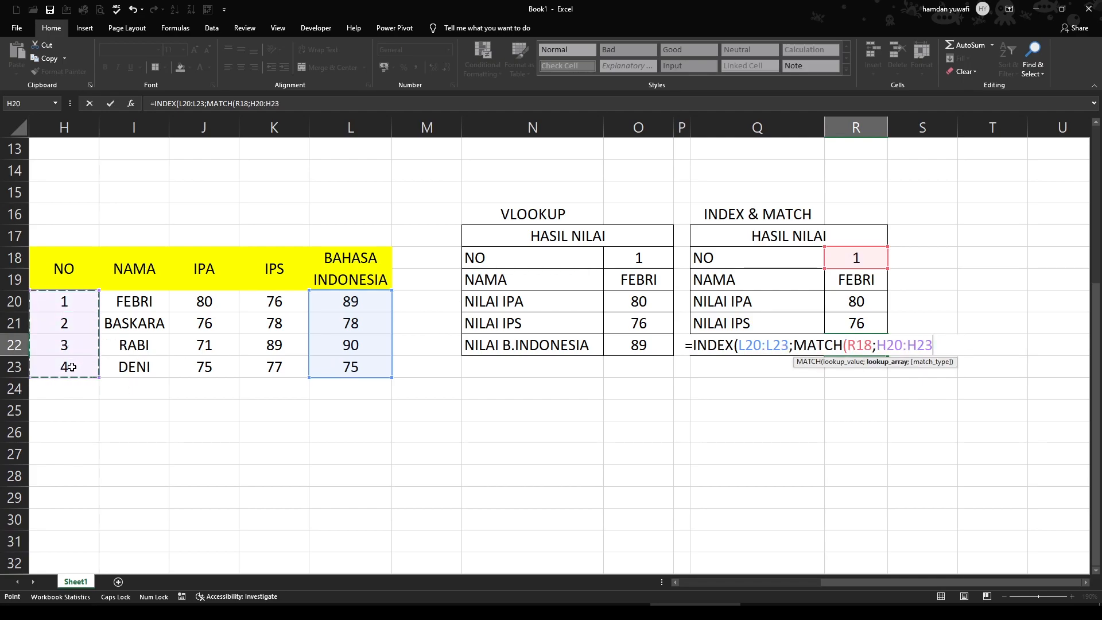
{"action": "type", "text": ";"}
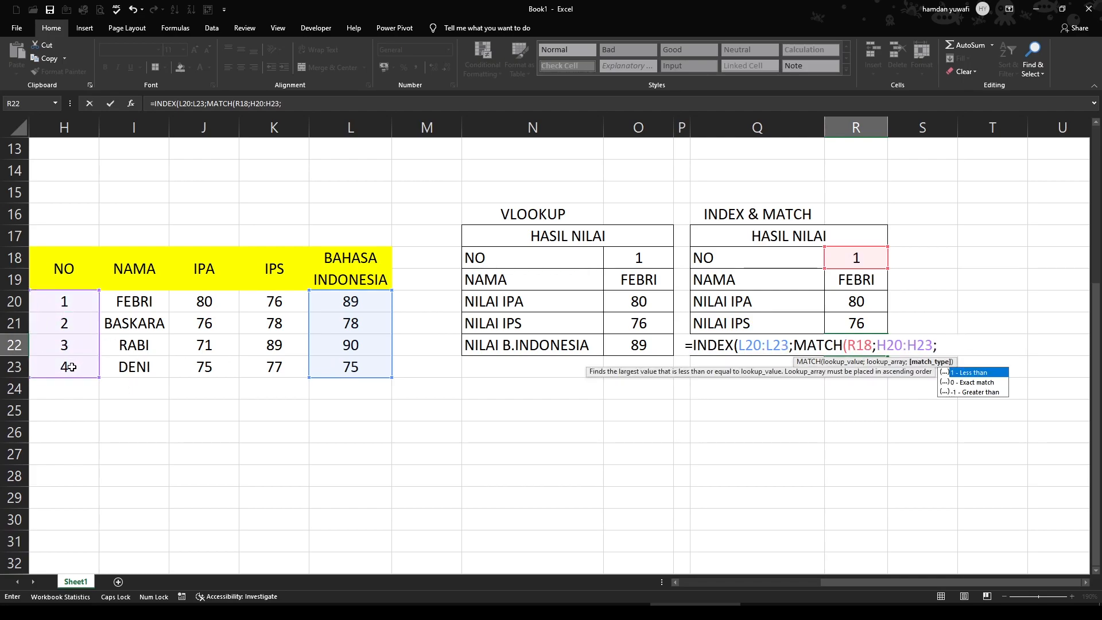
{"action": "type", "text": "0)"}
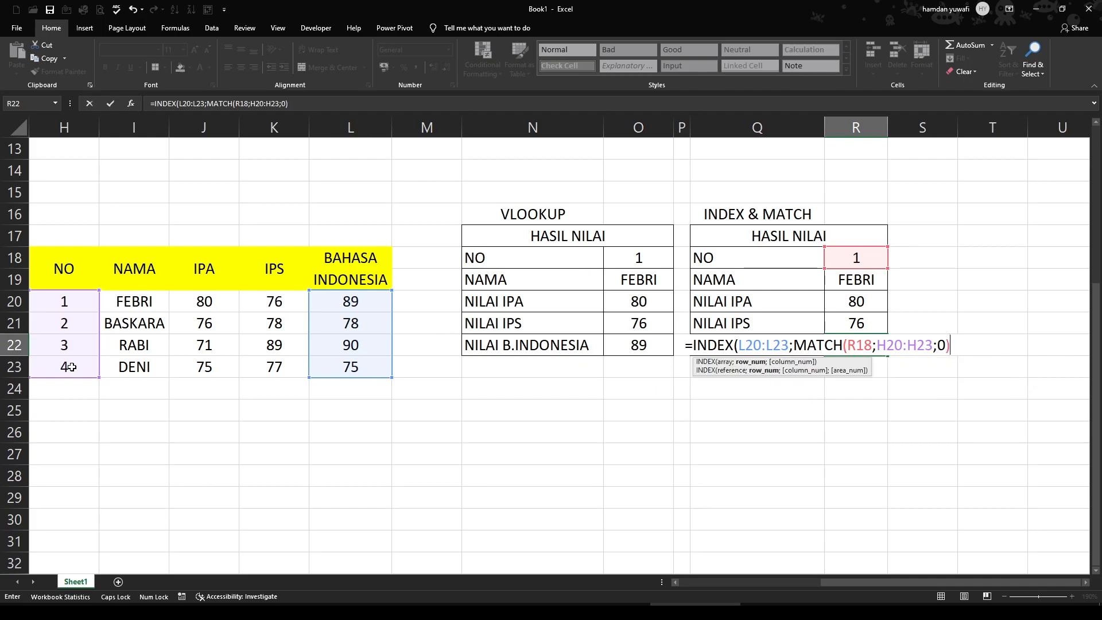
{"action": "type", "text": ")"}
{"action": "key", "text": "Return"}
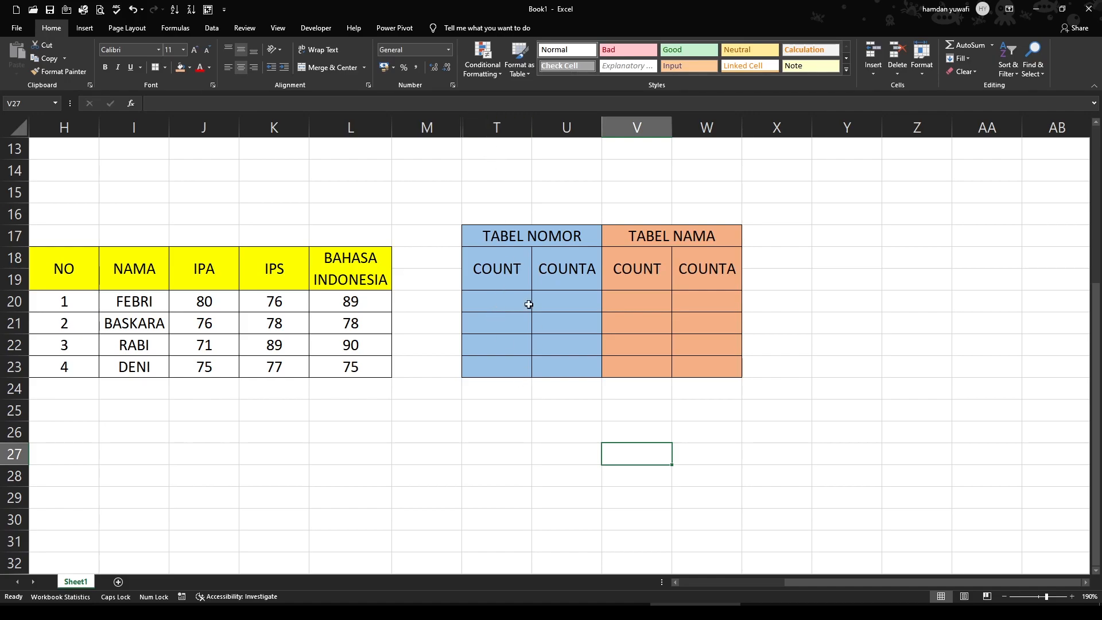
Examine the TABEL NOMOR and TABEL NAMA blocks alongside the NO and NAMA columns they are based on
{"action": "left_click_drag", "start_coordinate": [494, 237], "coordinate": [550, 368]}
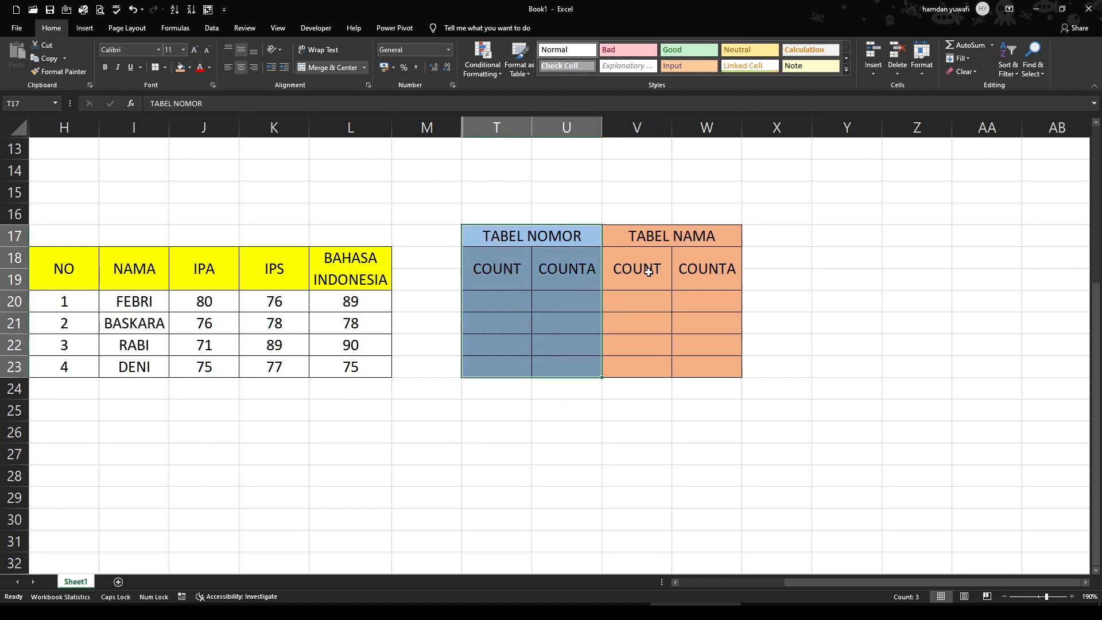
{"action": "left_click_drag", "start_coordinate": [646, 234], "coordinate": [669, 356]}
{"action": "left_click_drag", "start_coordinate": [492, 241], "coordinate": [505, 362]}
{"action": "left_click_drag", "start_coordinate": [64, 299], "coordinate": [64, 368]}
{"action": "left_click", "coordinate": [658, 240]}
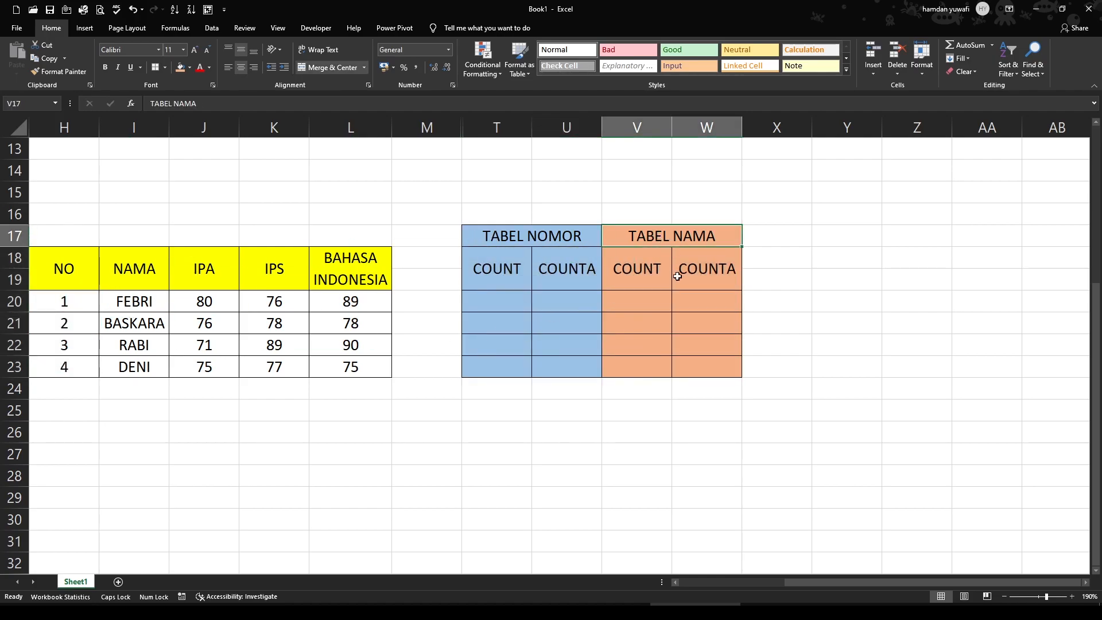
{"action": "left_click_drag", "start_coordinate": [645, 298], "coordinate": [673, 342]}
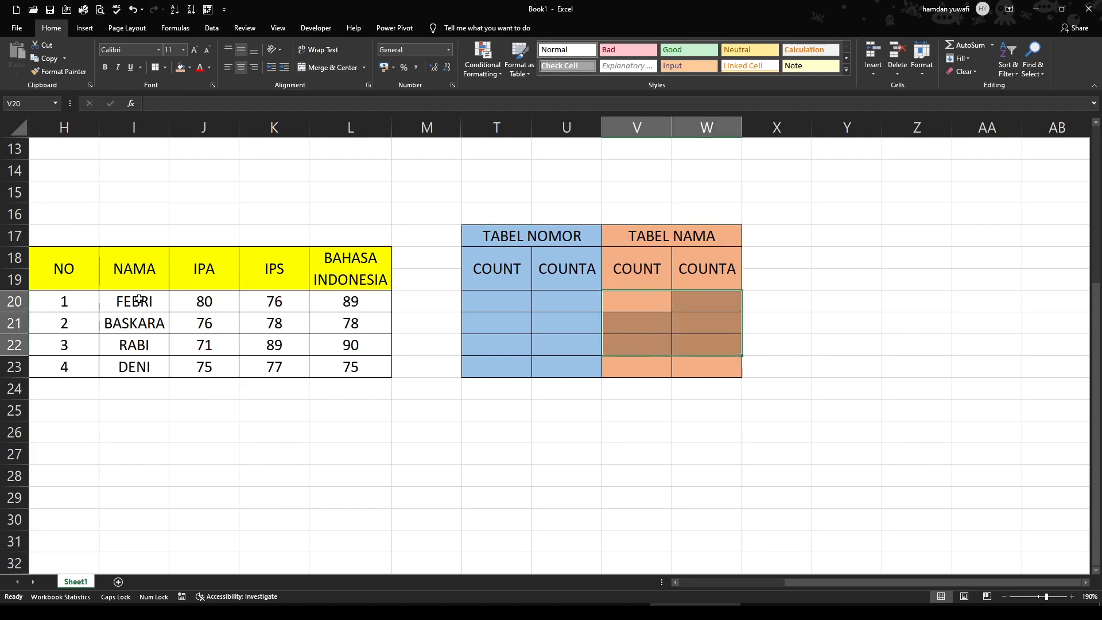
{"action": "left_click_drag", "start_coordinate": [139, 300], "coordinate": [136, 370]}
{"action": "left_click", "coordinate": [543, 452]}
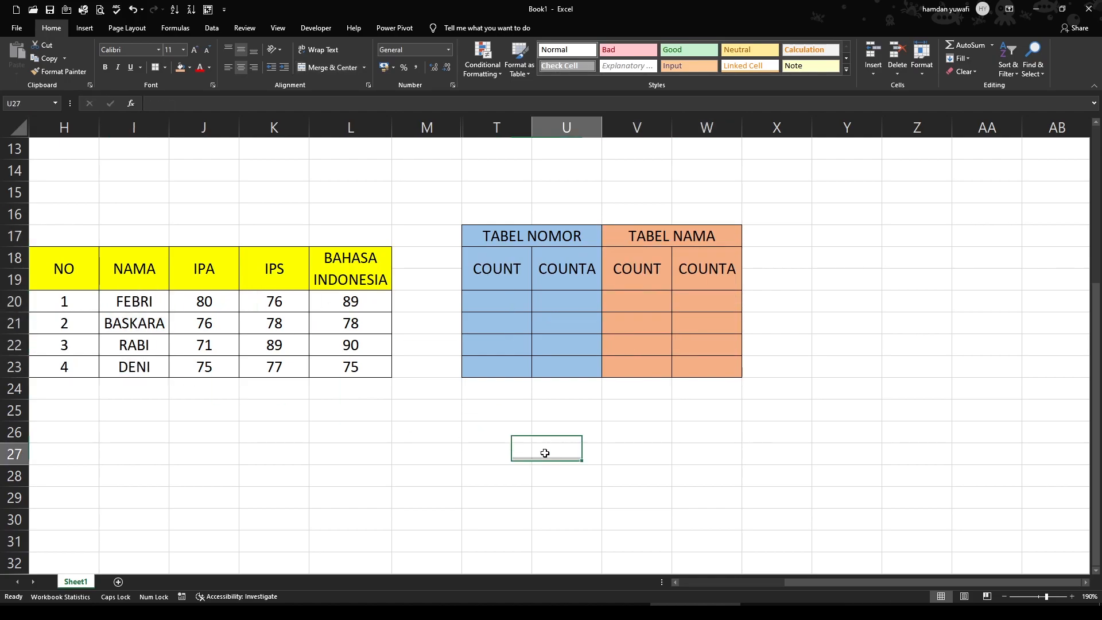
Enter a COUNT formula over the NO column range H20:H23 in T20 under TABEL NOMOR
{"action": "left_click", "coordinate": [497, 305]}
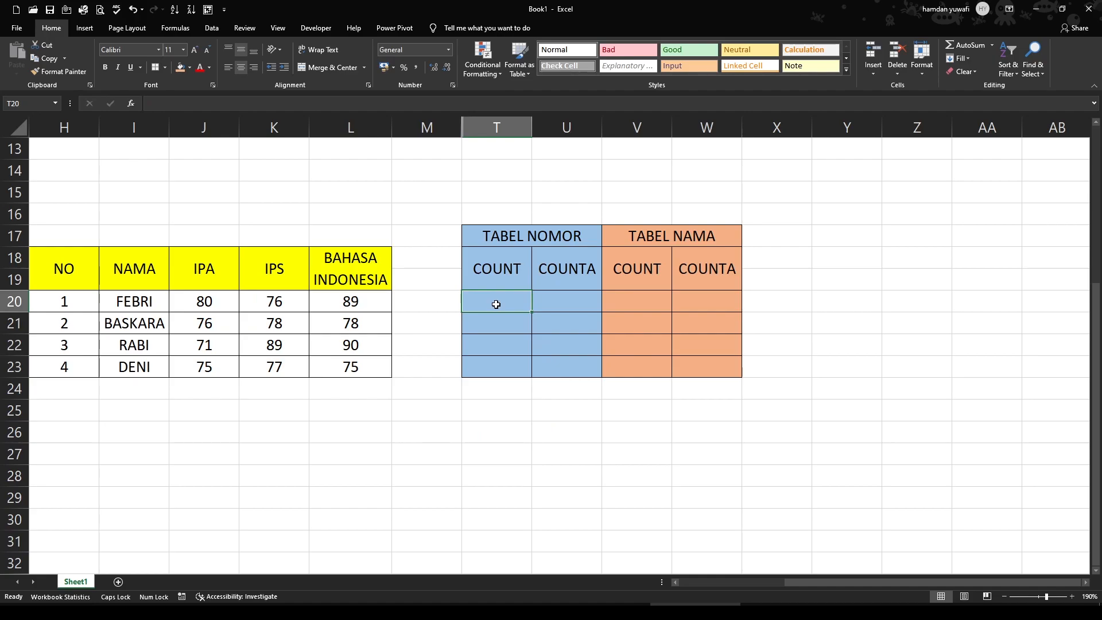
{"action": "type", "text": "=COUN"}
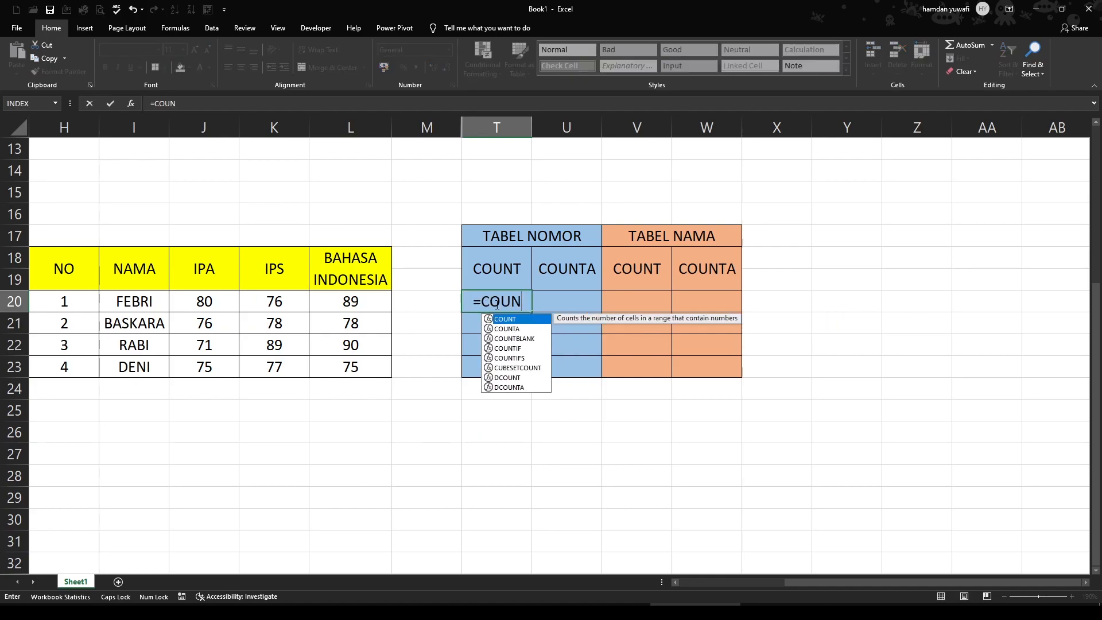
{"action": "key", "text": "Tab"}
{"action": "left_click_drag", "start_coordinate": [64, 299], "coordinate": [63, 367]}
{"action": "key", "text": "Return"}
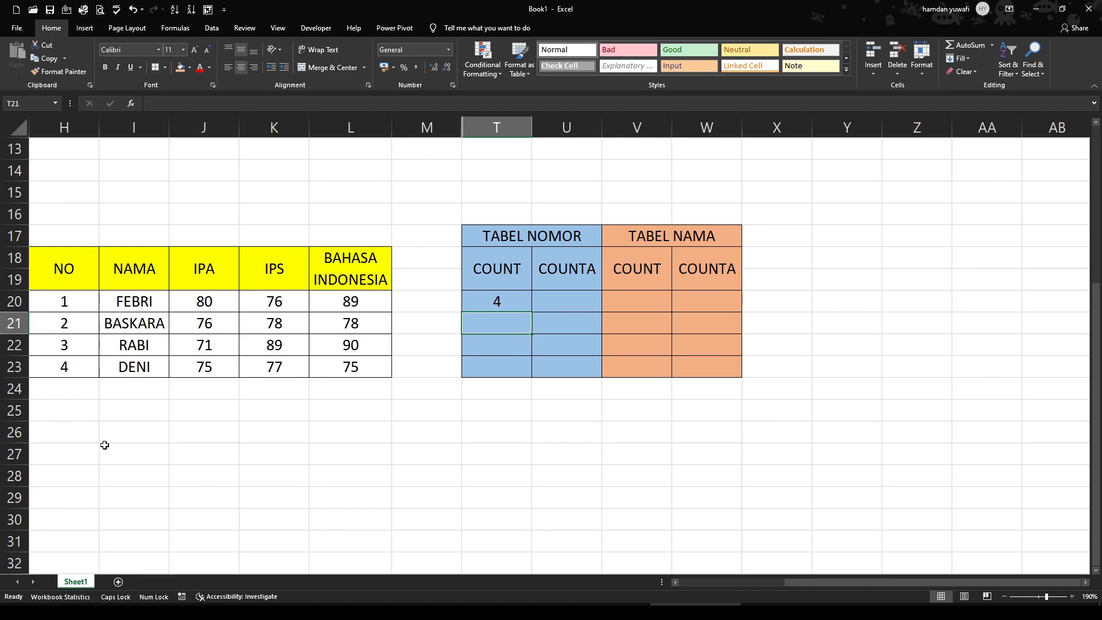
Enter a COUNTA formula over the NO column range H20:H23 in U20 under TABEL NOMOR
{"action": "left_click", "coordinate": [545, 301]}
{"action": "type", "text": "=COU"}
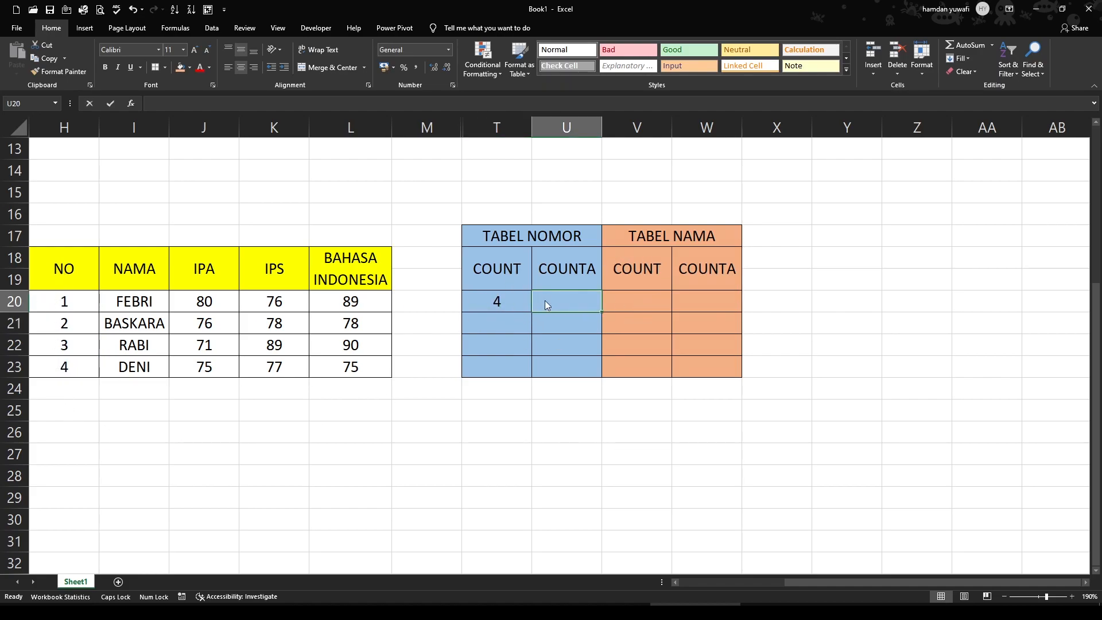
{"action": "type", "text": "N"}
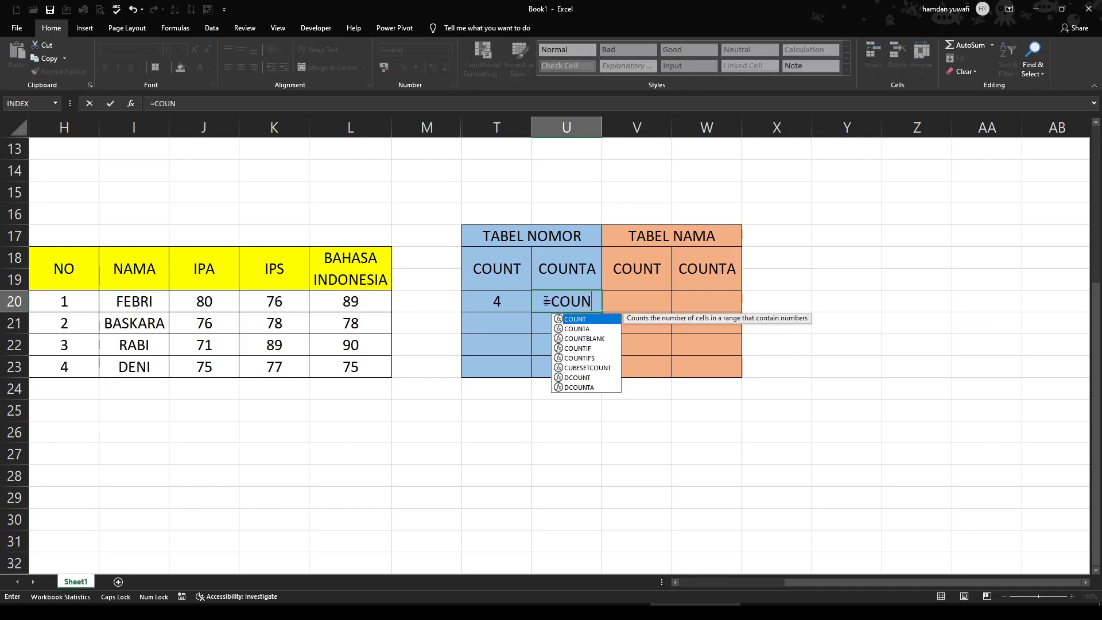
{"action": "type", "text": "TA("}
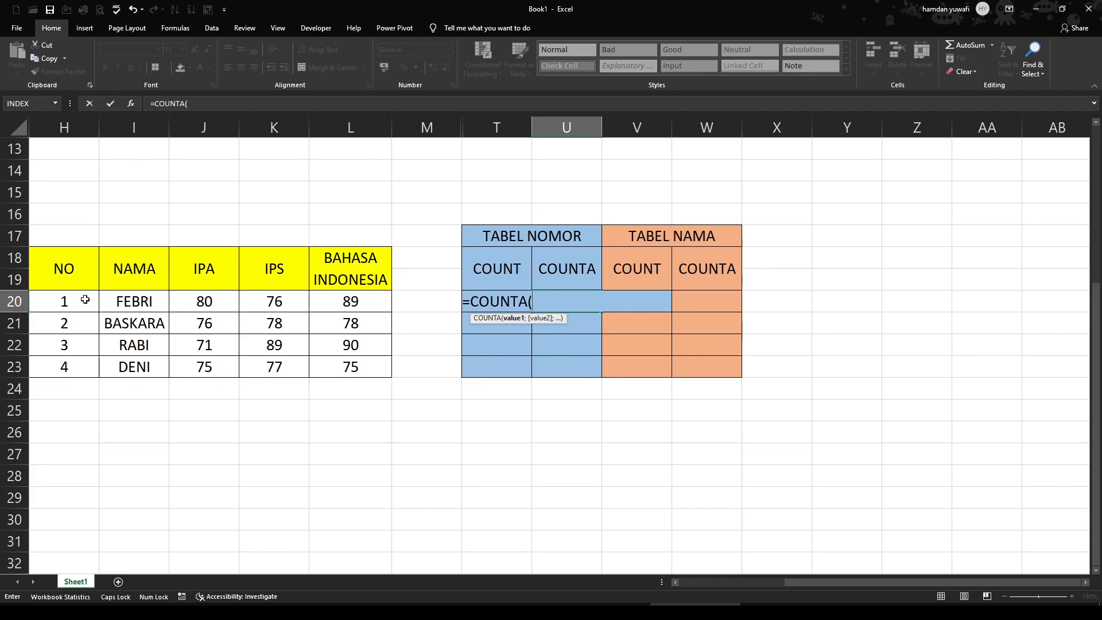
{"action": "left_click_drag", "start_coordinate": [76, 300], "coordinate": [71, 367]}
{"action": "key", "text": "Return"}
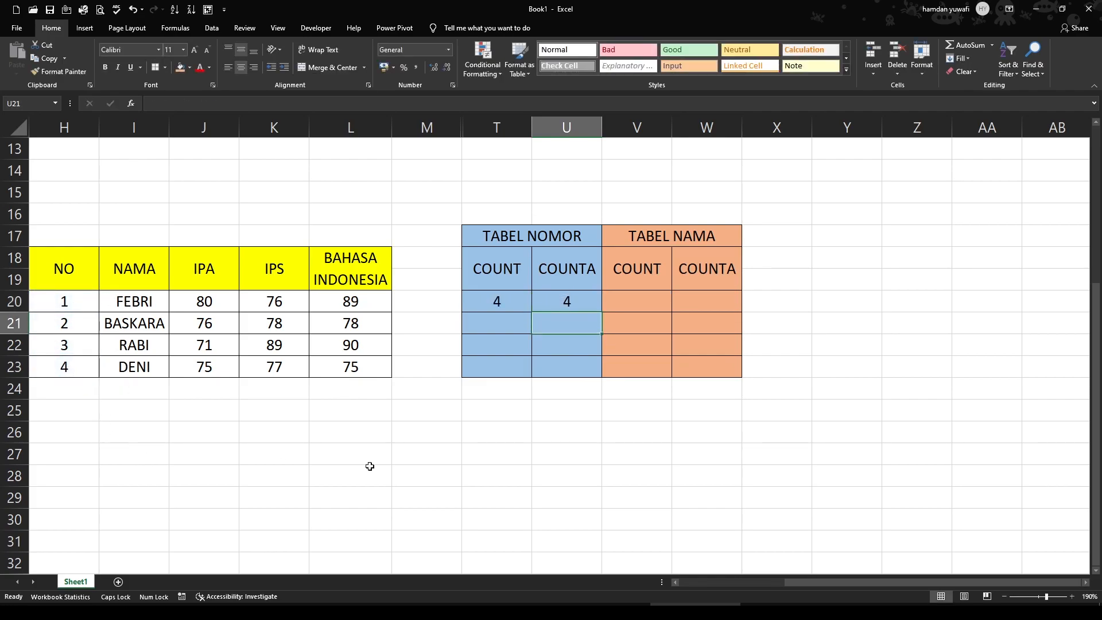
Enter a COUNT formula over the NAMA column range I20:I23 in V20 under TABEL NAMA
{"action": "left_click", "coordinate": [636, 300]}
{"action": "type", "text": "=C"}
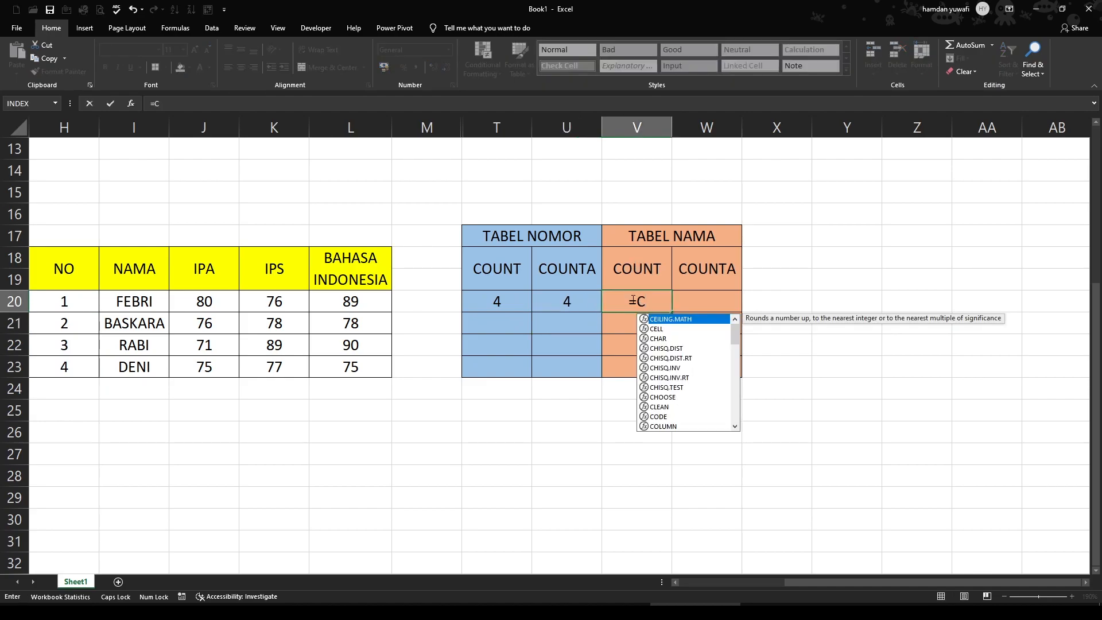
{"action": "type", "text": "OUN"}
{"action": "key", "text": "Tab"}
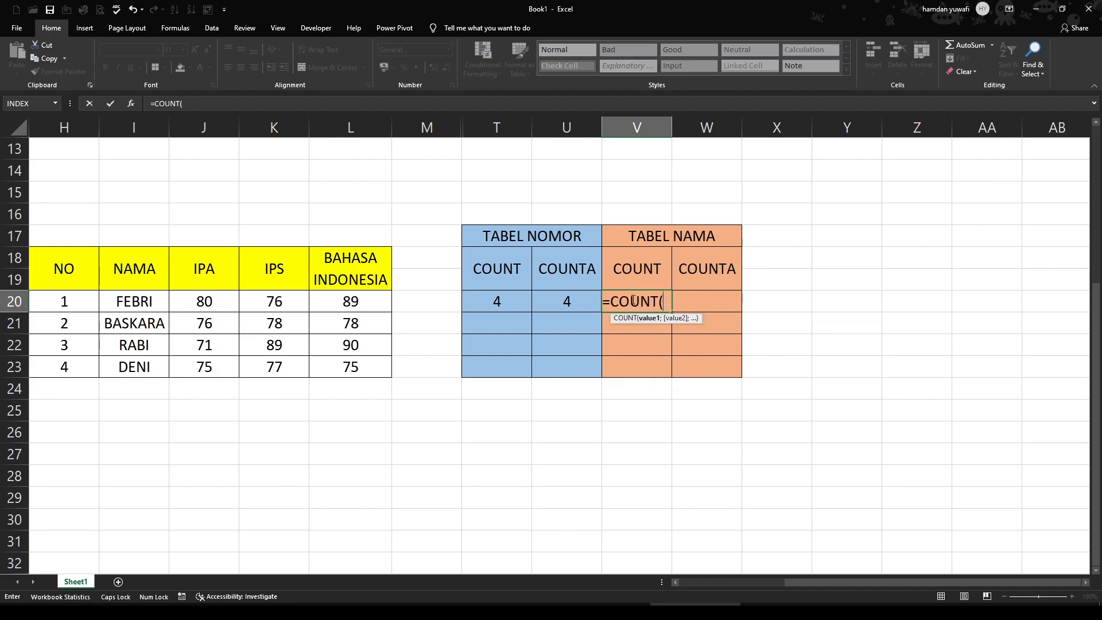
{"action": "left_click_drag", "start_coordinate": [134, 296], "coordinate": [133, 361]}
{"action": "key", "text": "Return"}
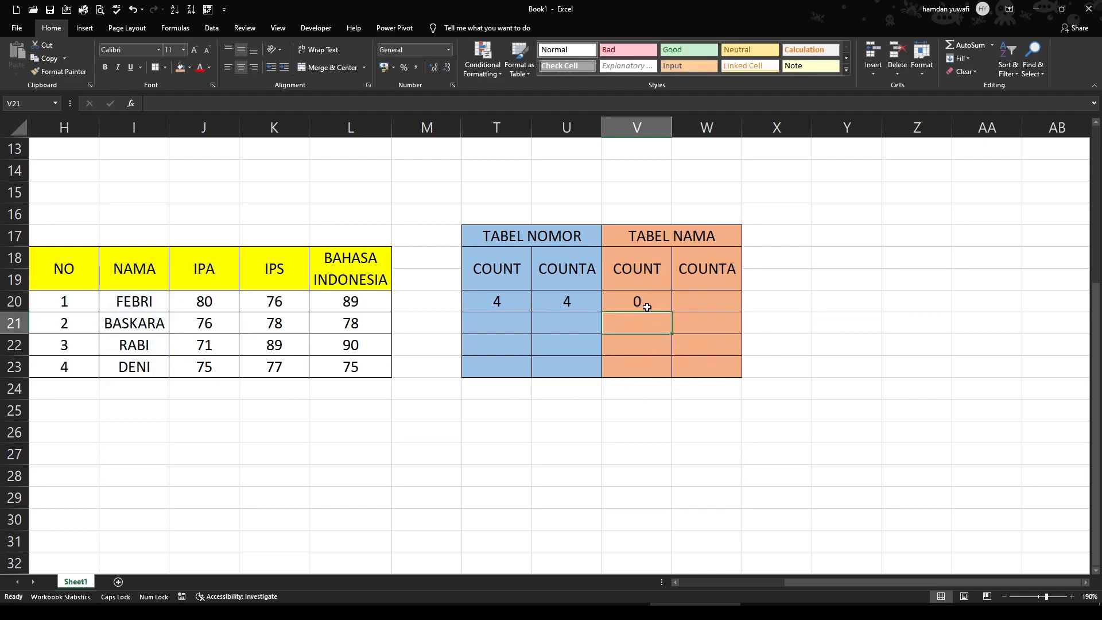
Enter a COUNTA formula over the NAMA column range I20:I23 in W20 under TABEL NAMA
{"action": "left_click", "coordinate": [706, 294]}
{"action": "type", "text": "="}
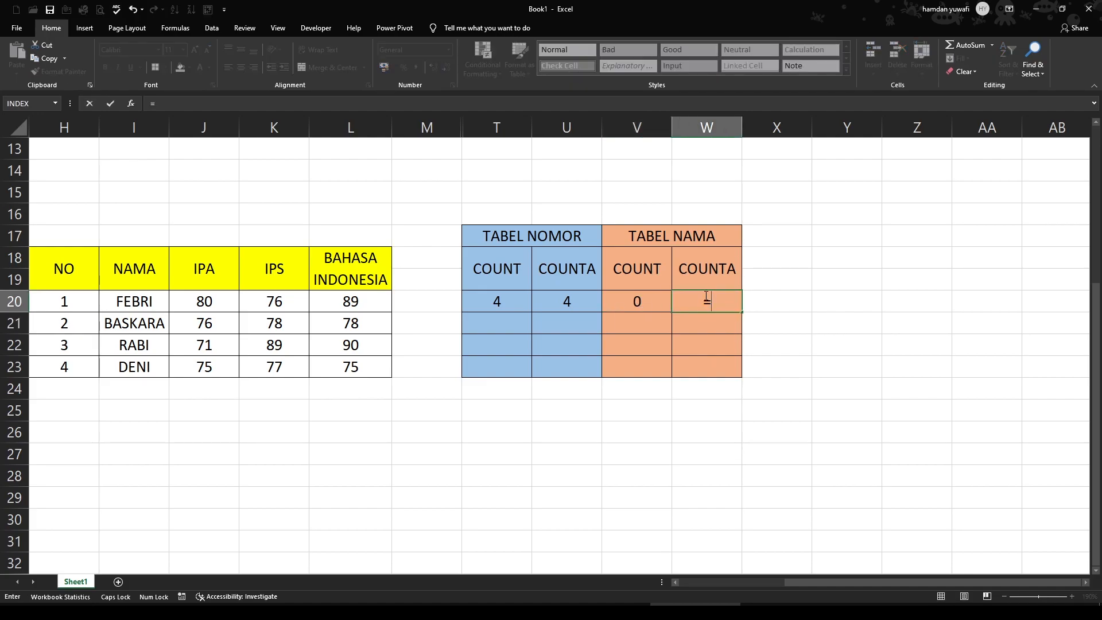
{"action": "type", "text": "COUNTA("}
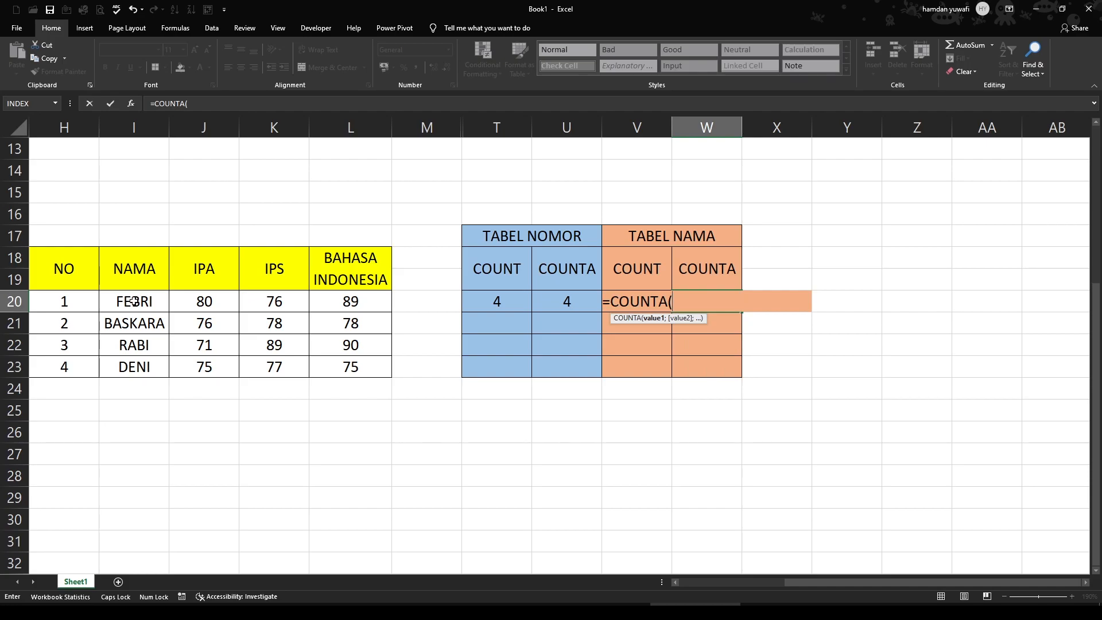
{"action": "left_click_drag", "start_coordinate": [134, 302], "coordinate": [136, 365]}
{"action": "key", "text": "Return"}
{"action": "left_click", "coordinate": [829, 367]}
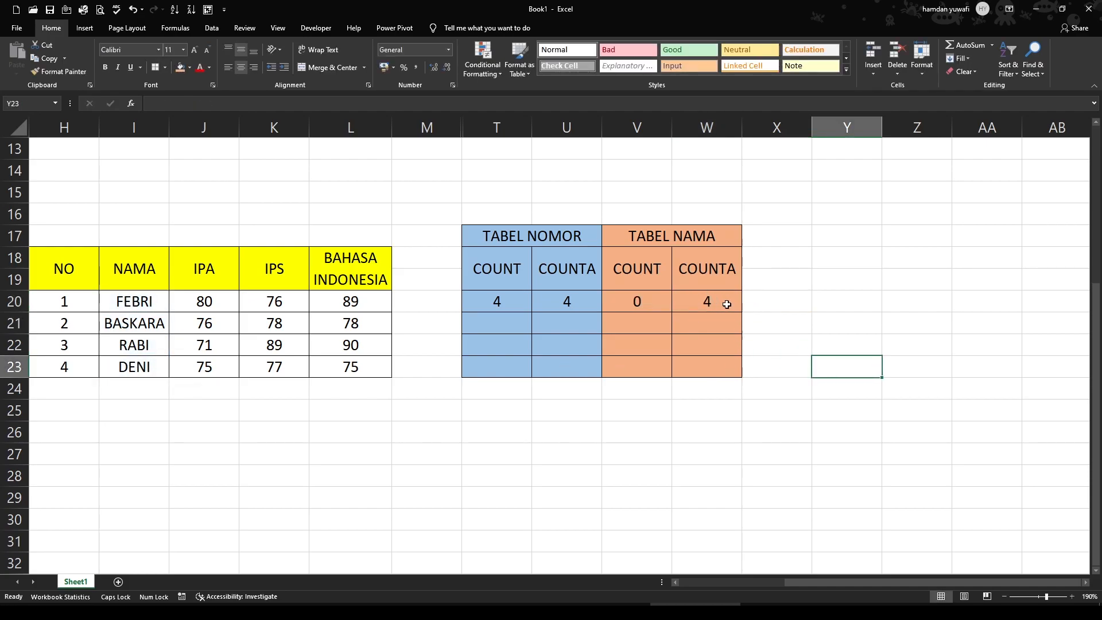
Compare the COUNT and COUNTA results under TABEL NAMA with the numeric entries in the NO column
{"action": "left_click", "coordinate": [655, 195]}
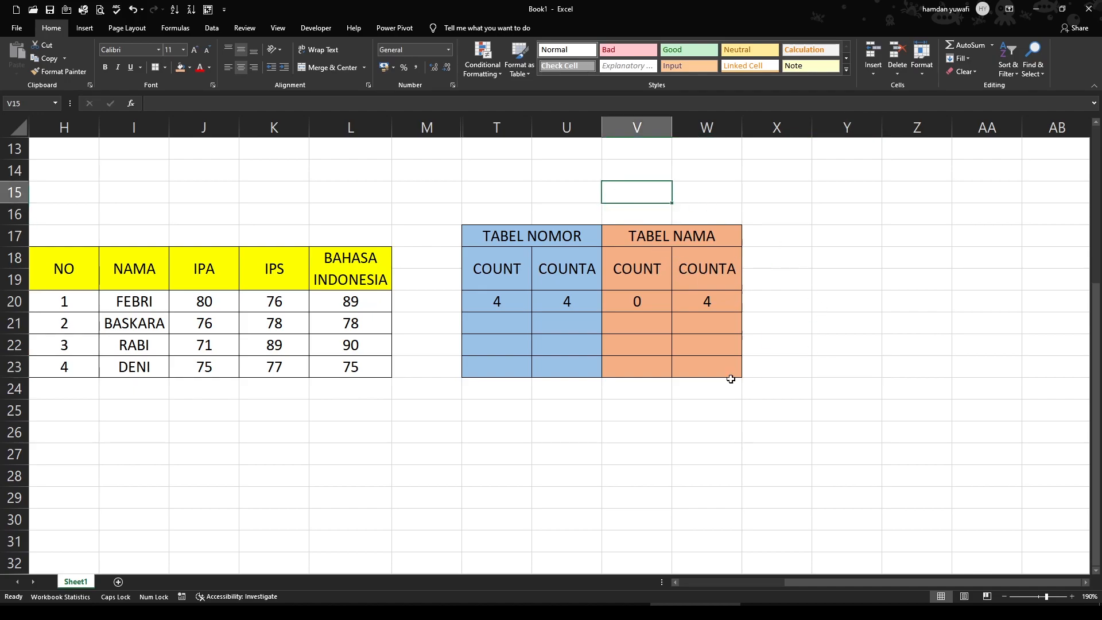
{"action": "left_click", "coordinate": [641, 284]}
{"action": "left_click", "coordinate": [640, 303]}
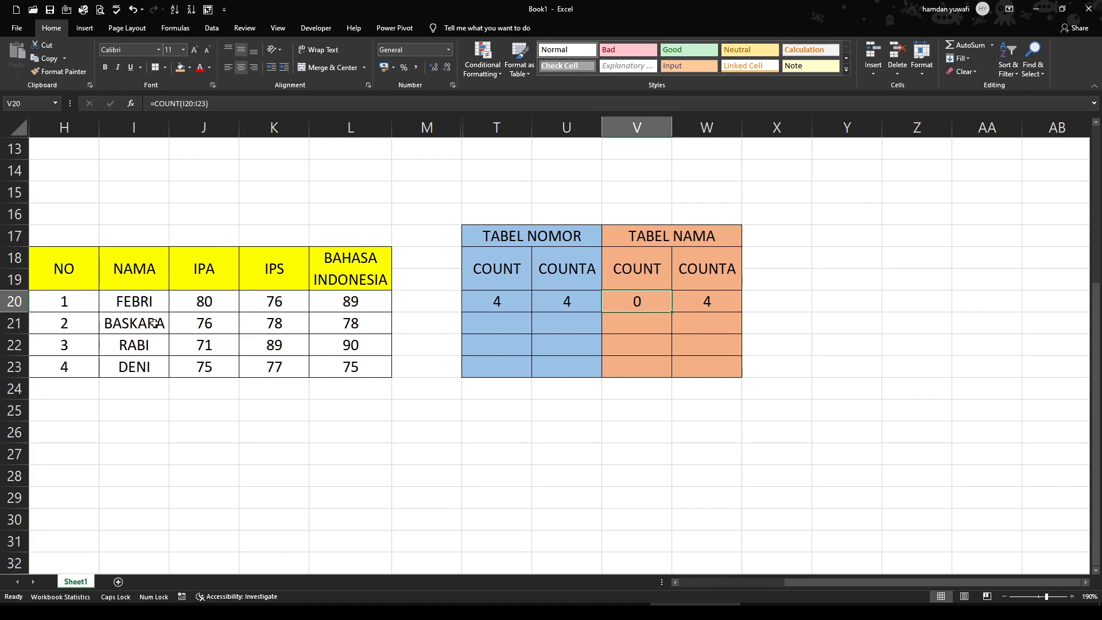
{"action": "left_click_drag", "start_coordinate": [75, 303], "coordinate": [75, 360]}
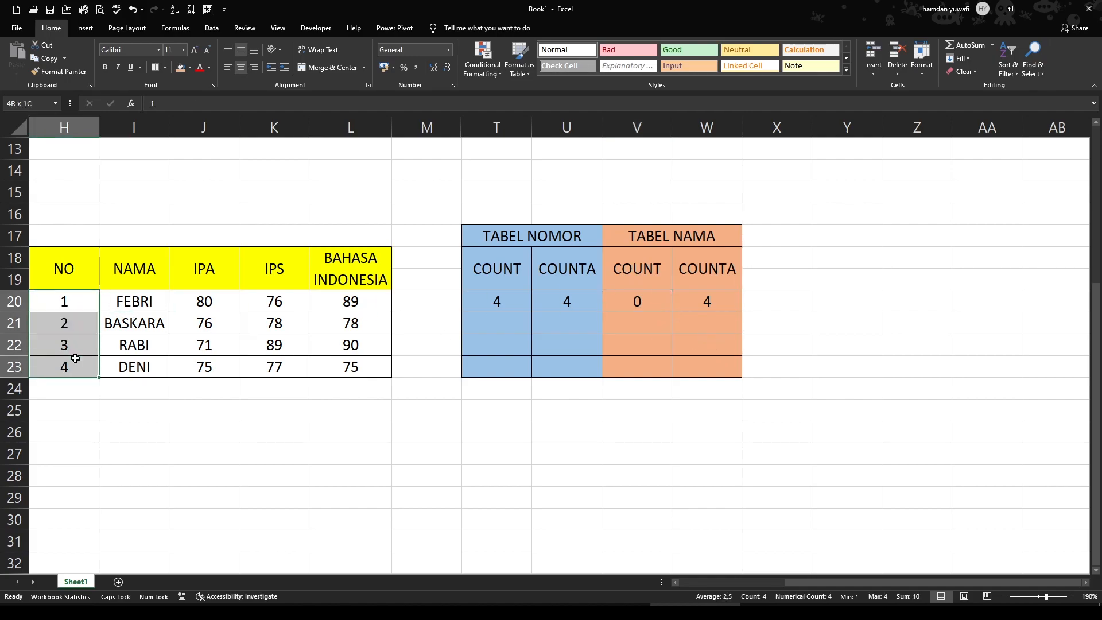
{"action": "left_click", "coordinate": [146, 416]}
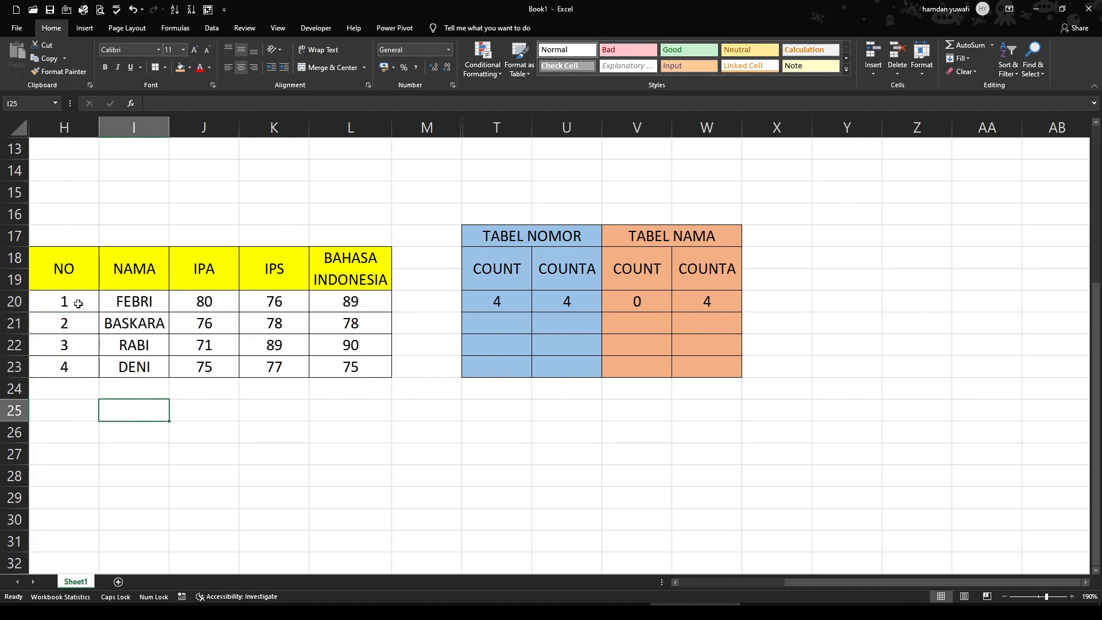
{"action": "left_click_drag", "start_coordinate": [78, 303], "coordinate": [76, 362]}
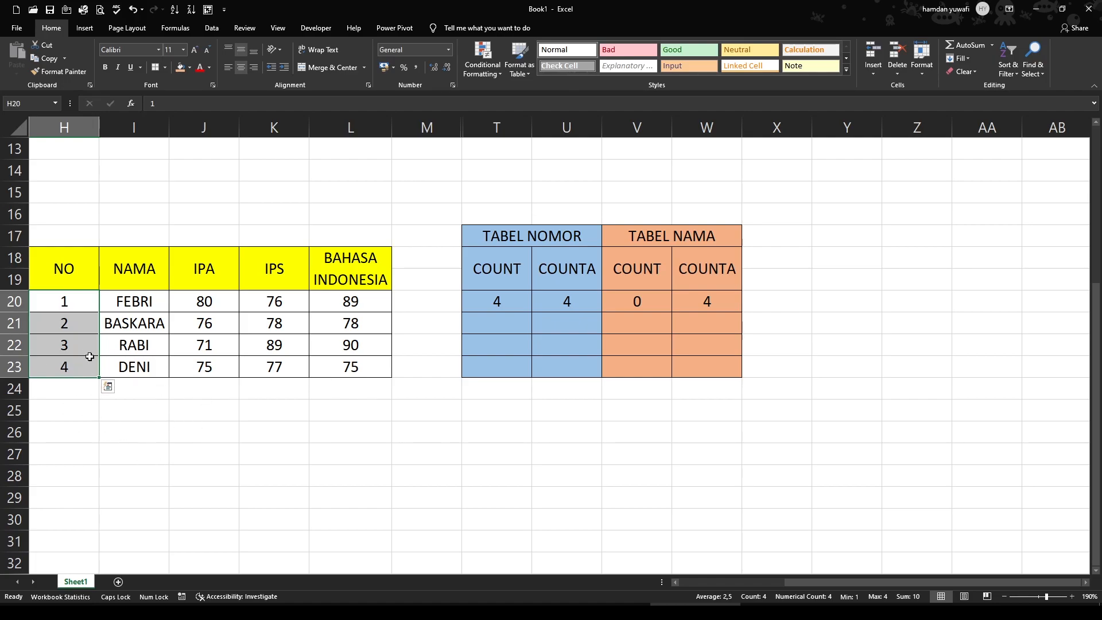
{"action": "left_click", "coordinate": [703, 273]}
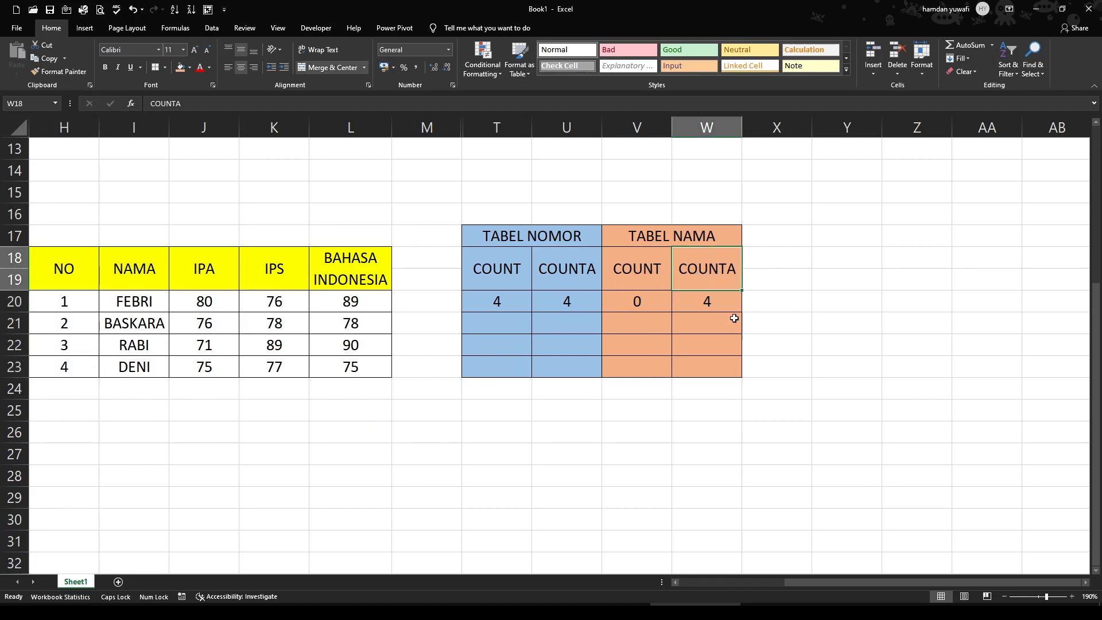